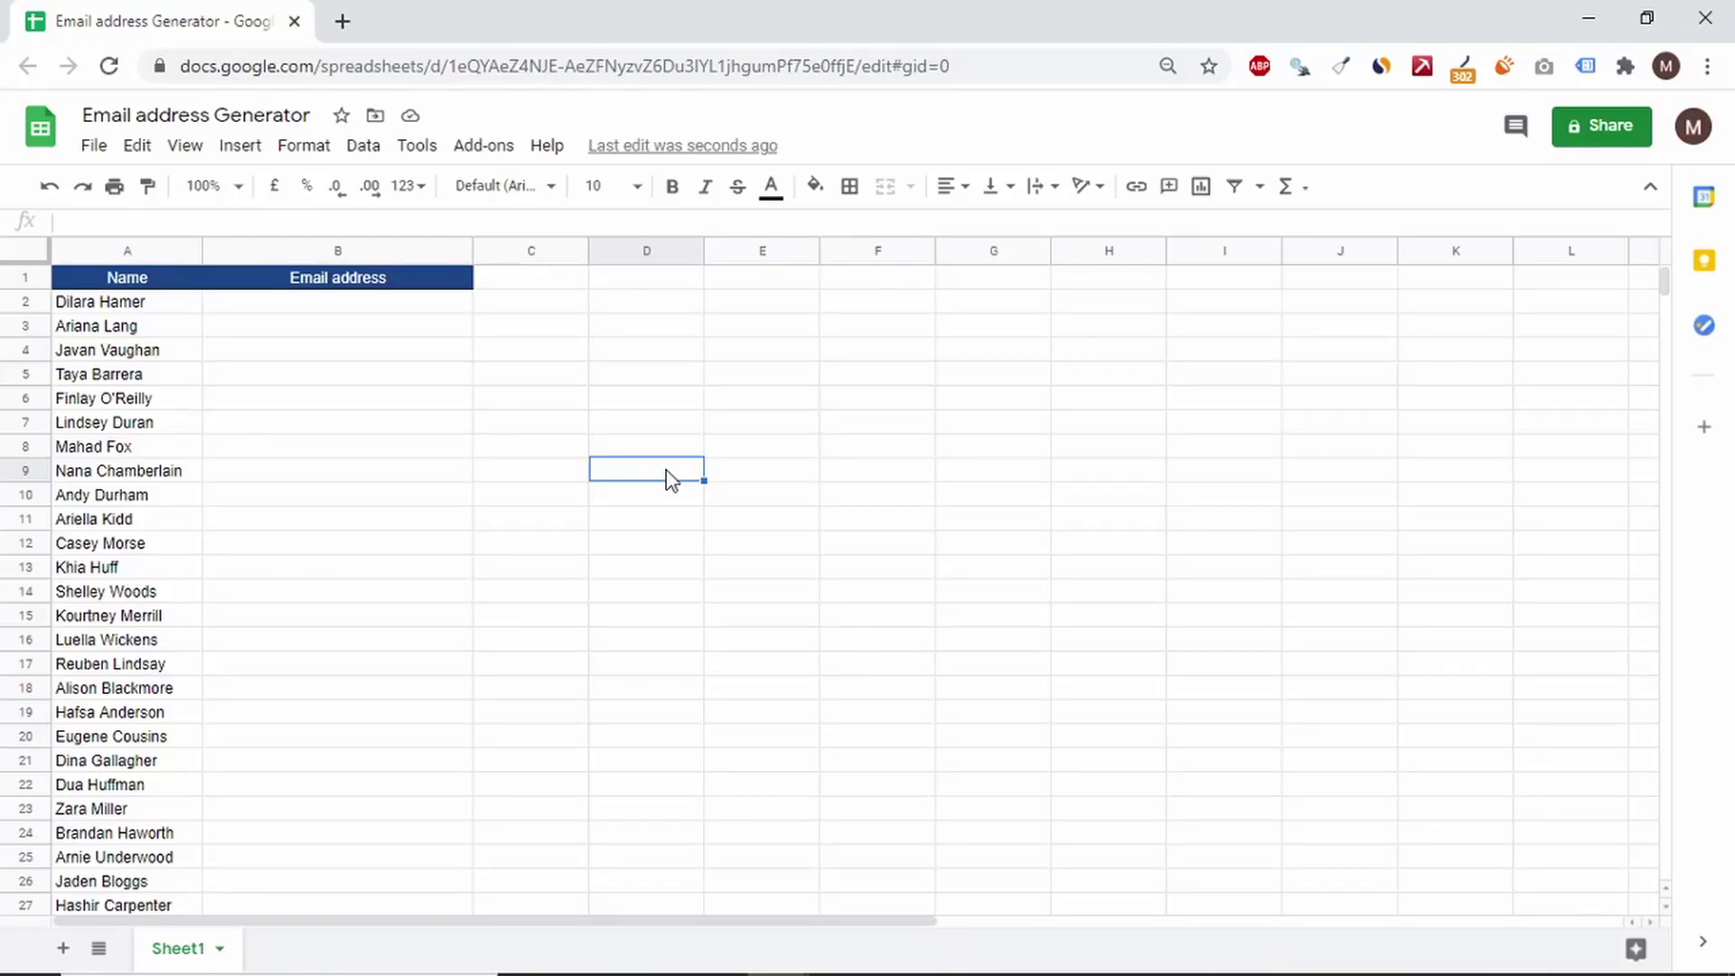
Step: Enter =LEFT(A2,FIND(" ",A2)-1) in B2 to extract the first name from A2
left_click(330, 309)
type("=")
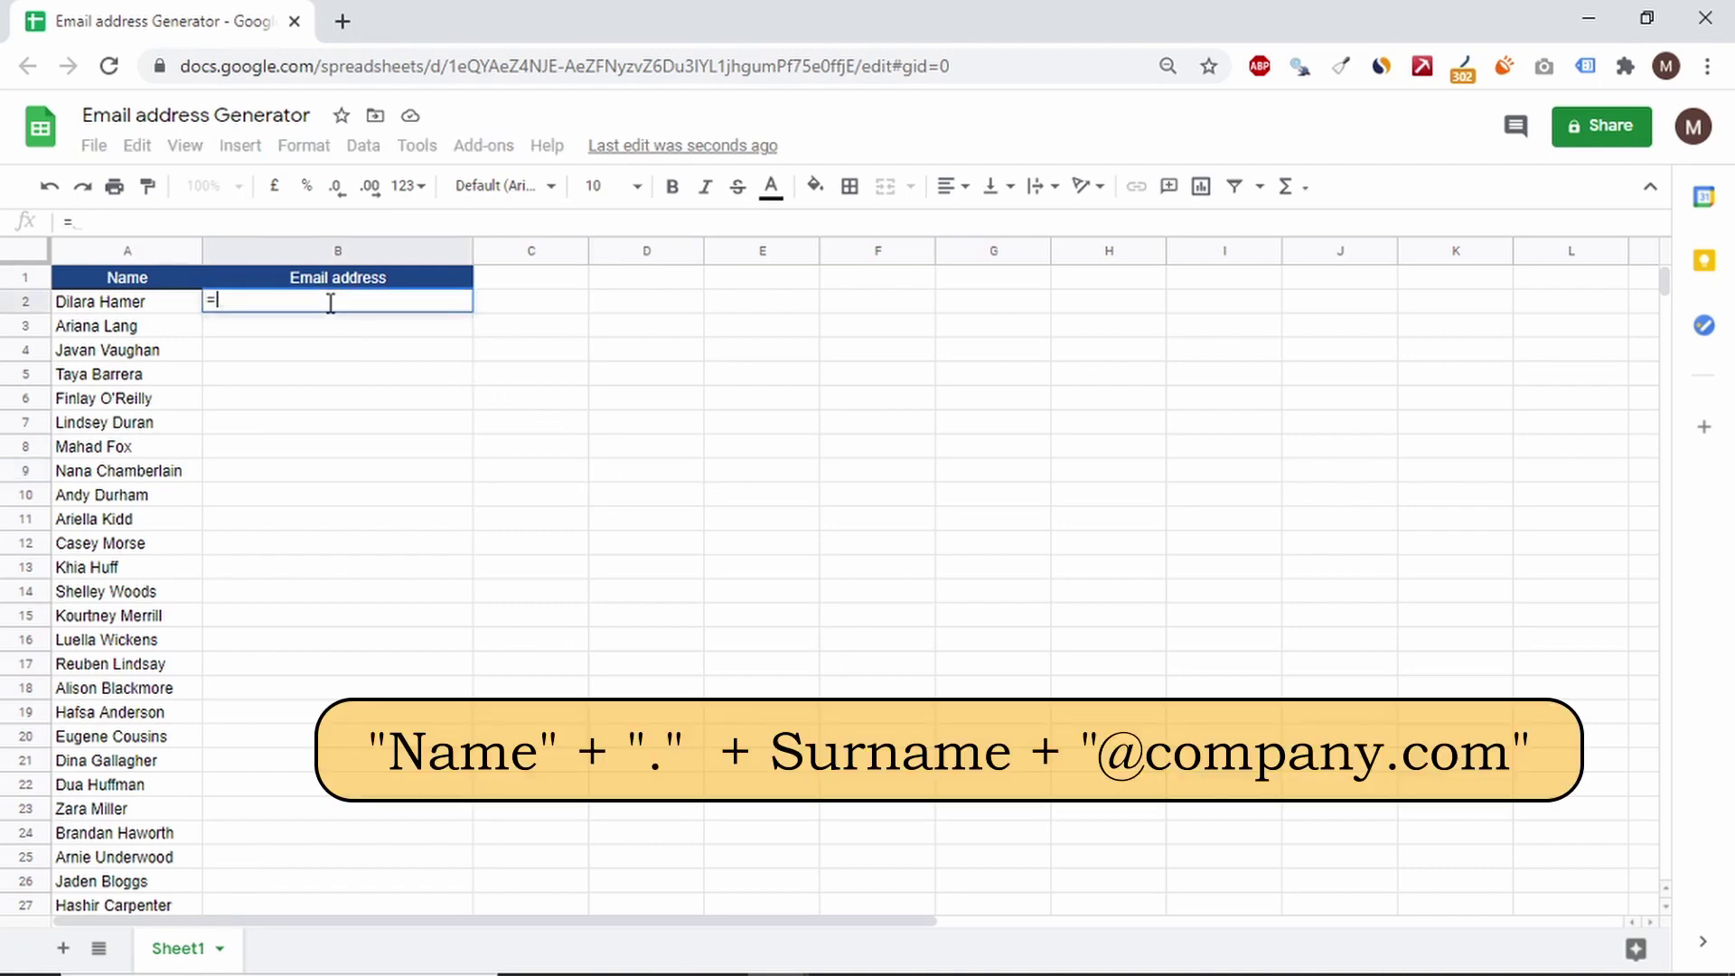
type("LEFT(")
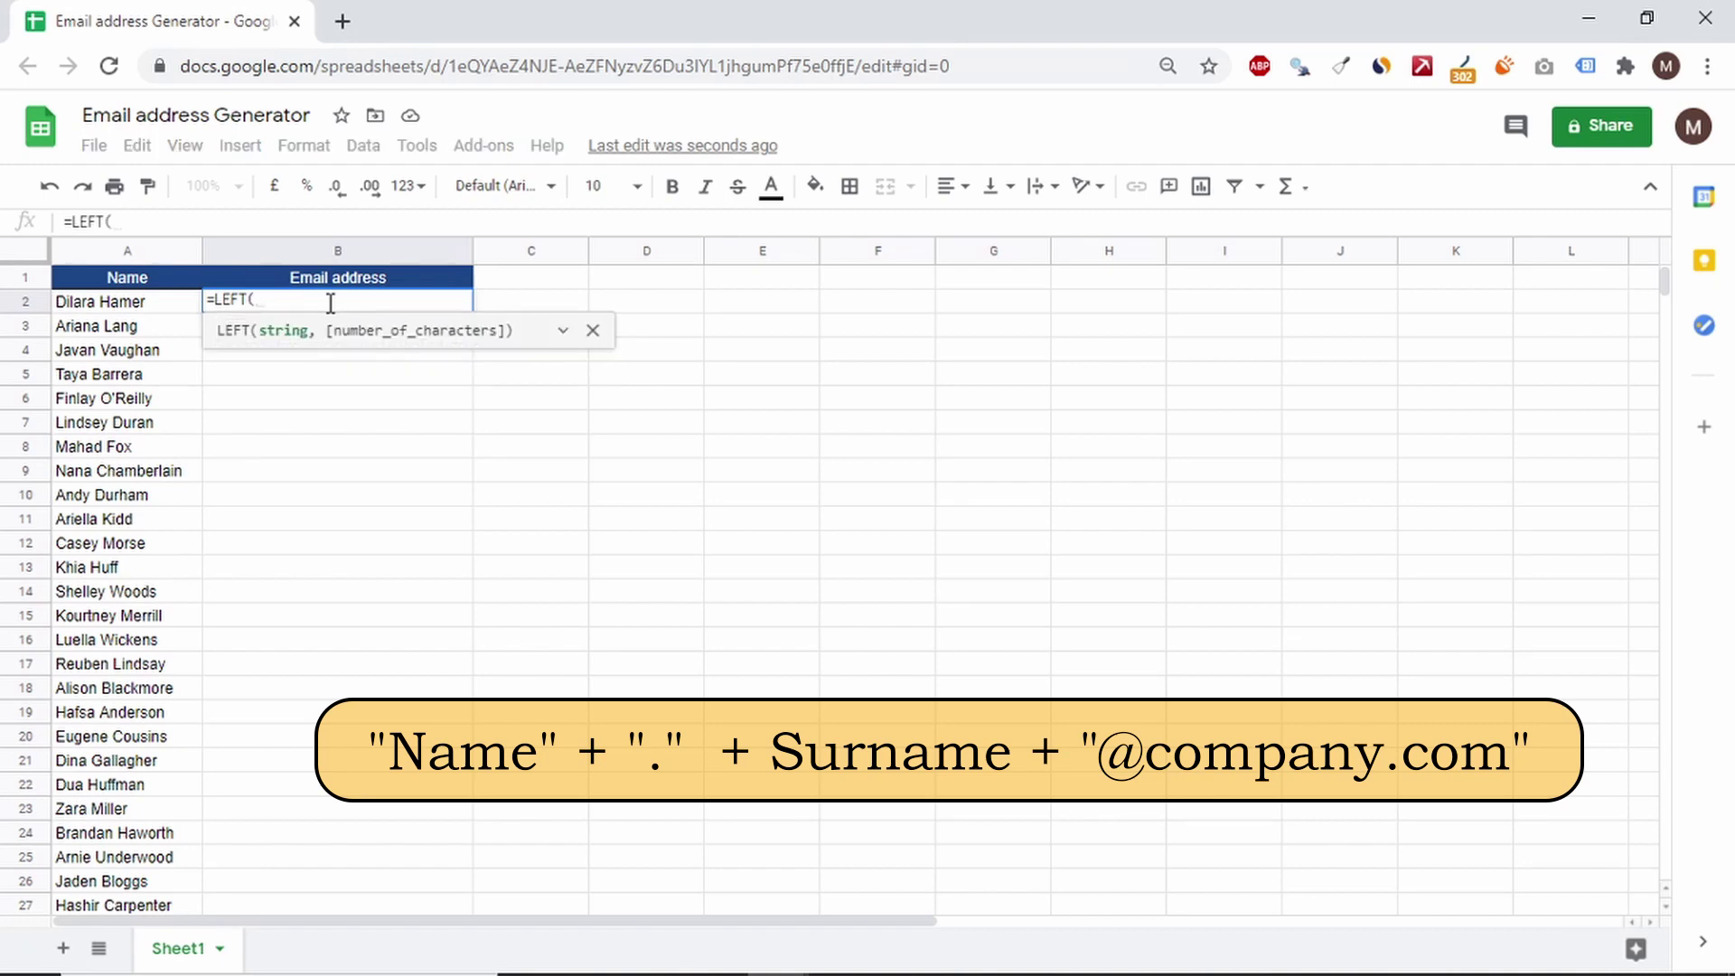
left_click(122, 304)
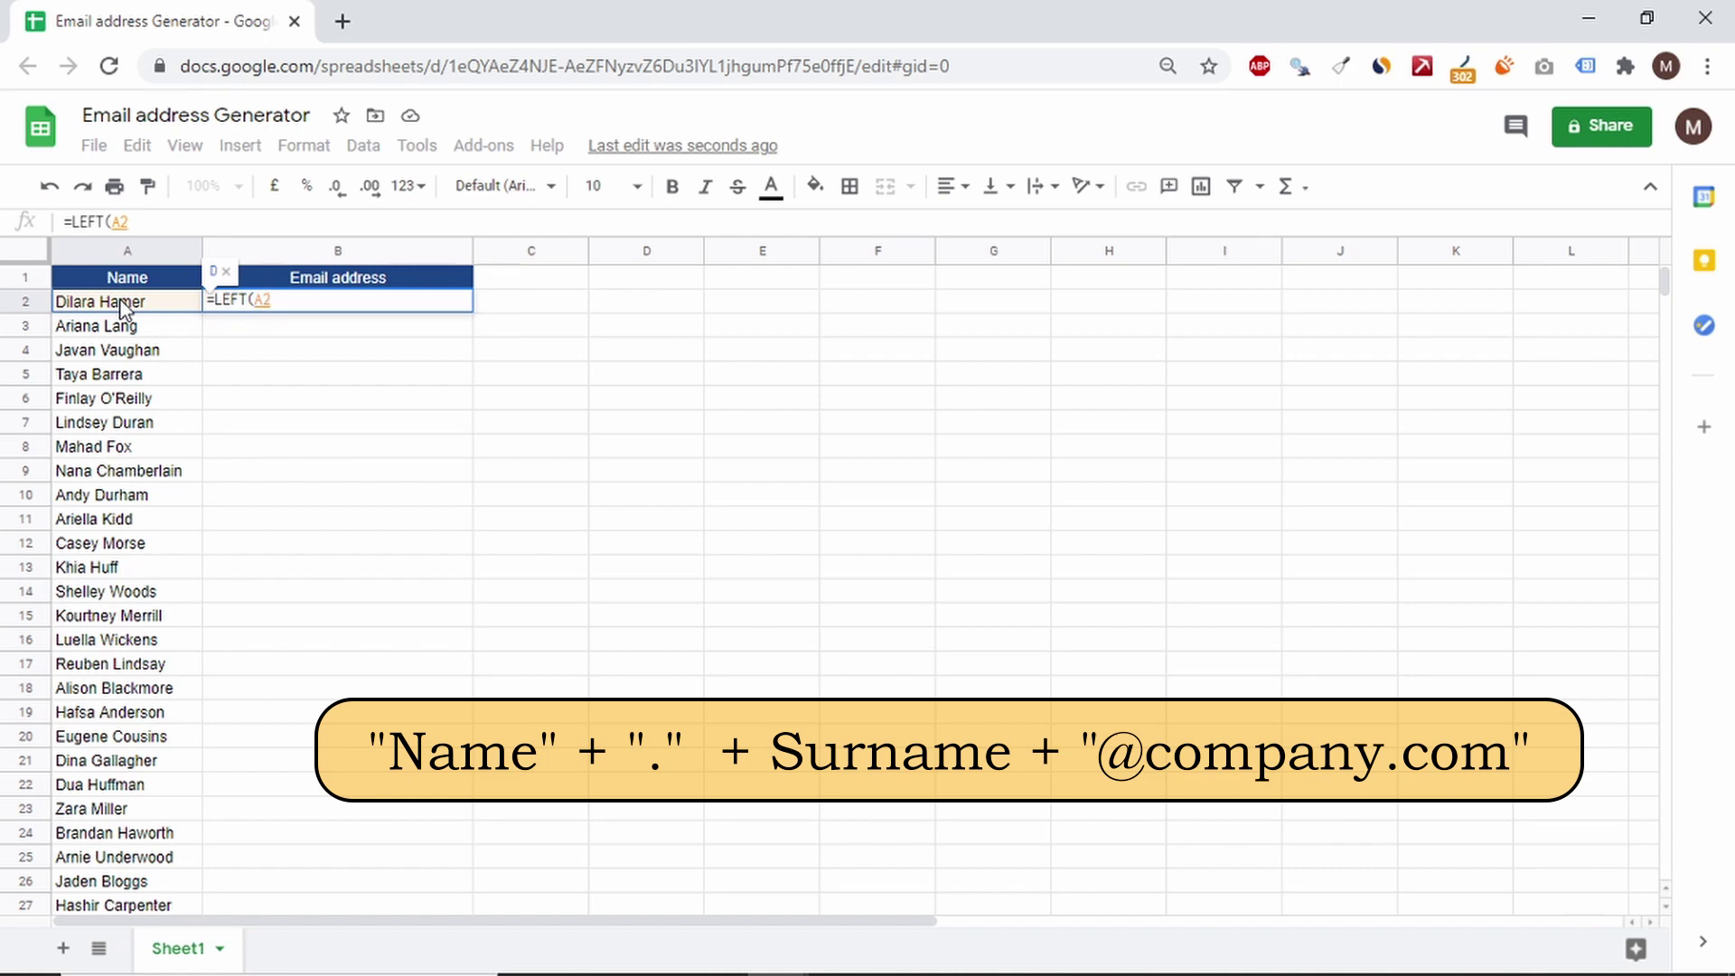
type(",FIND")
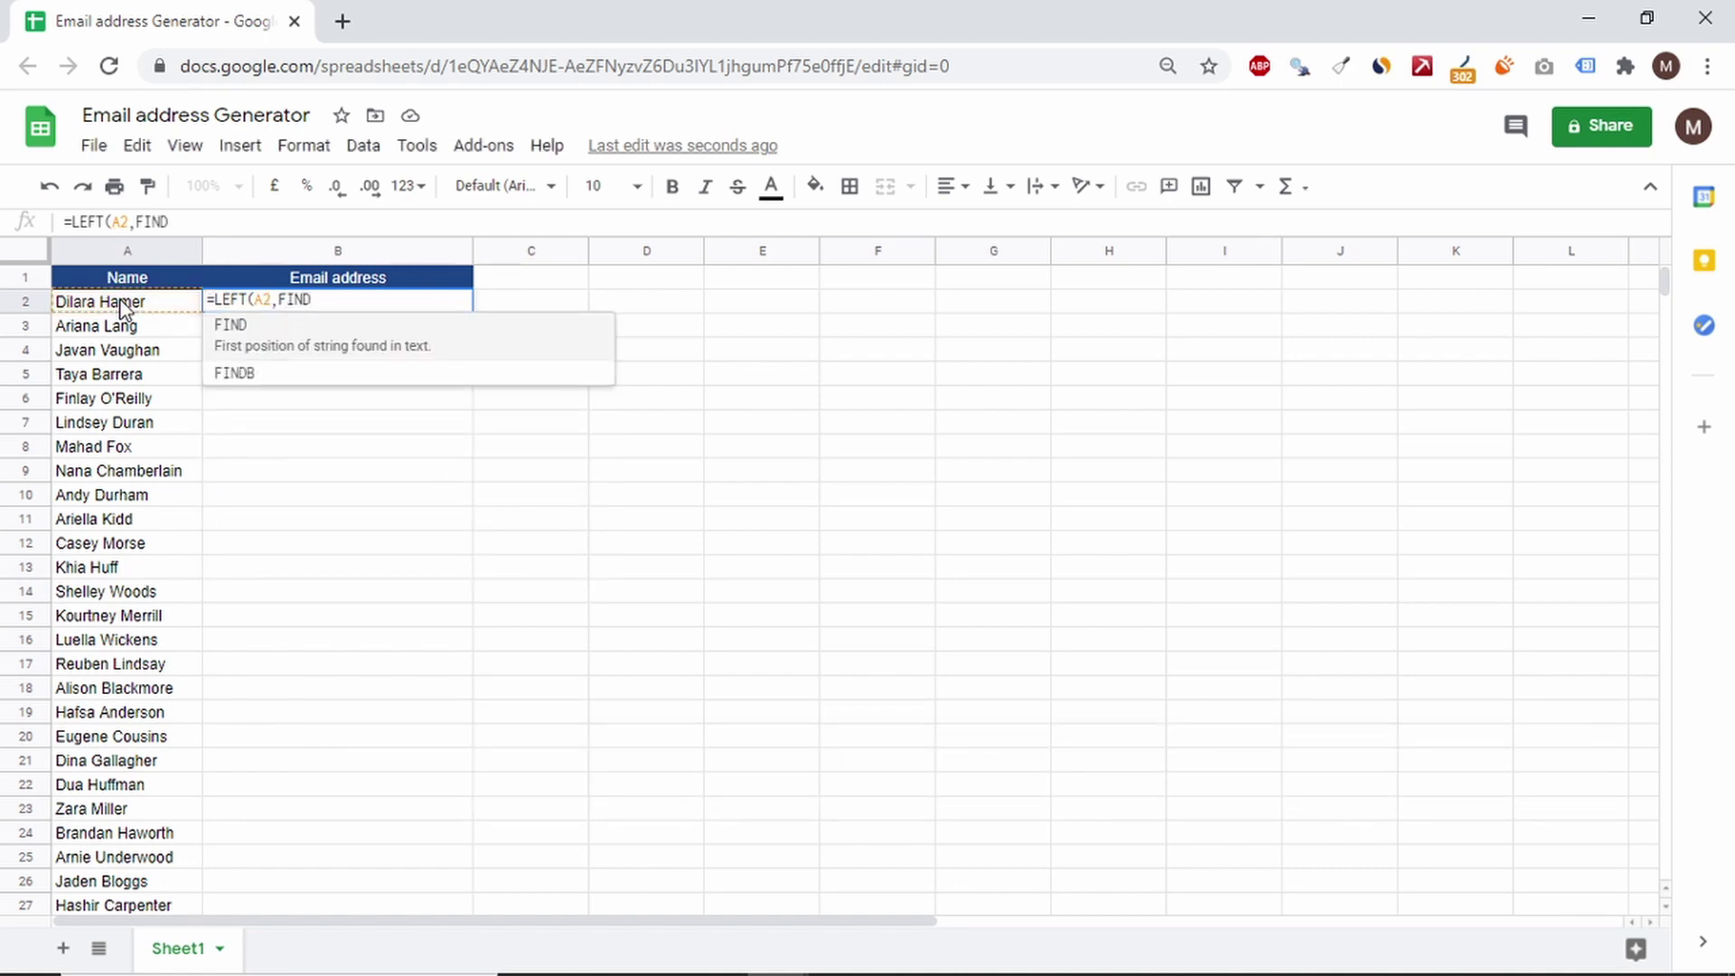
type("(\" ")
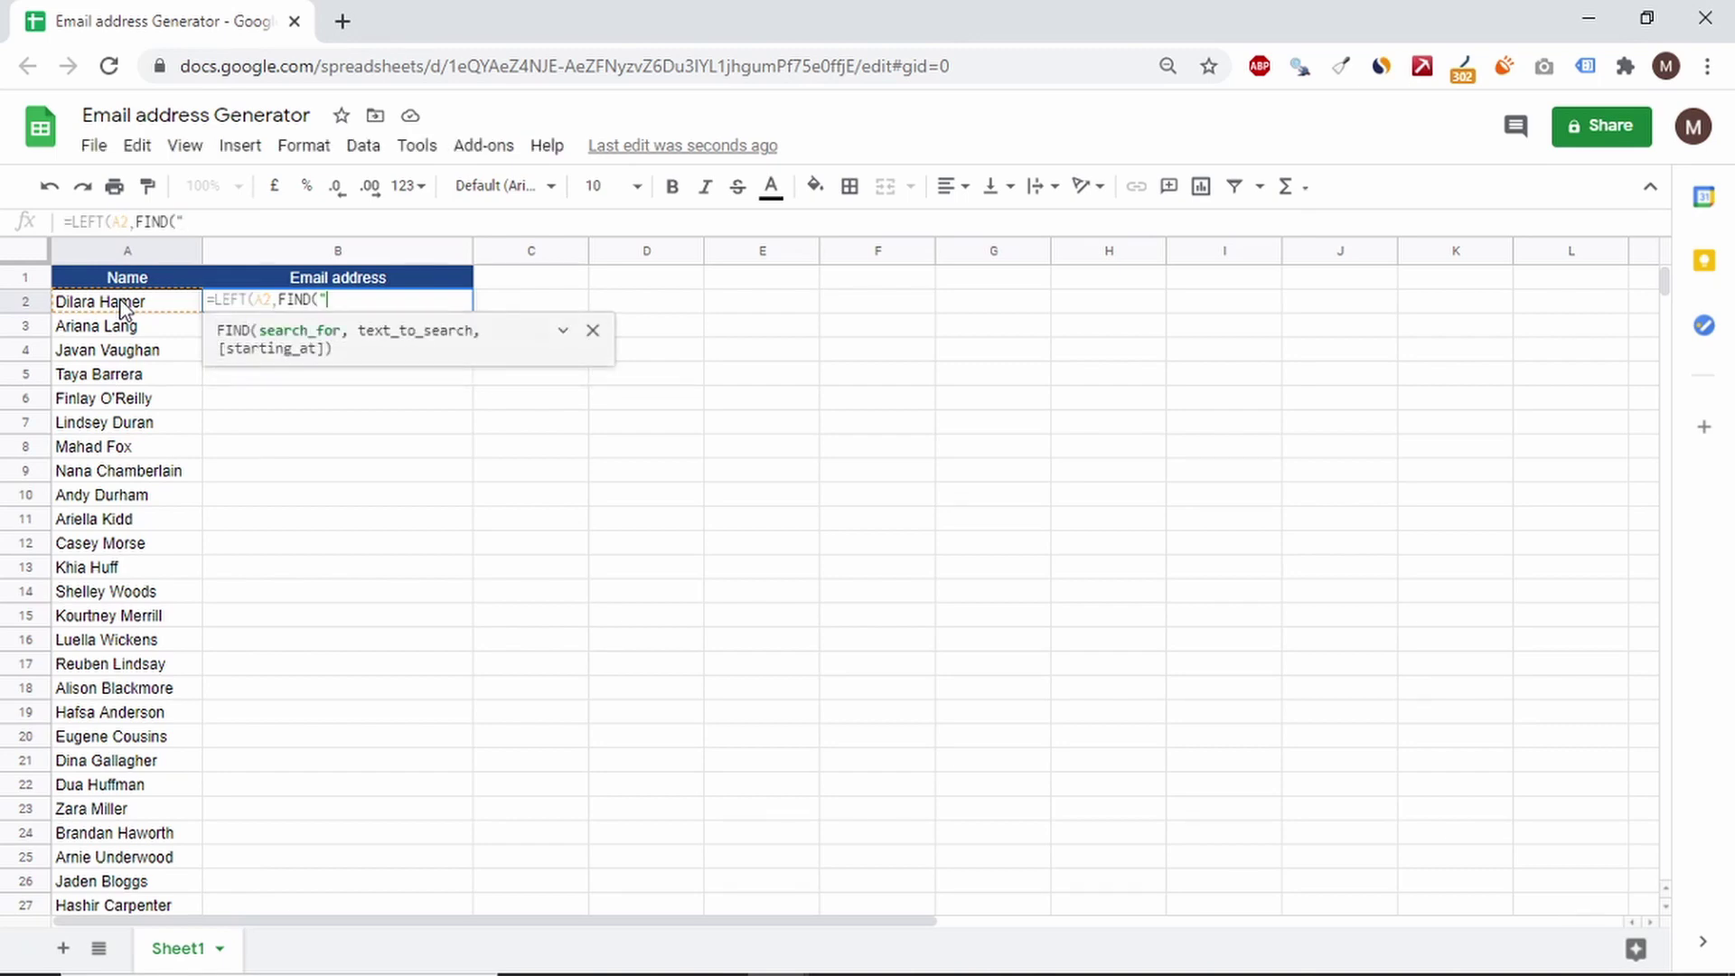
type("\",")
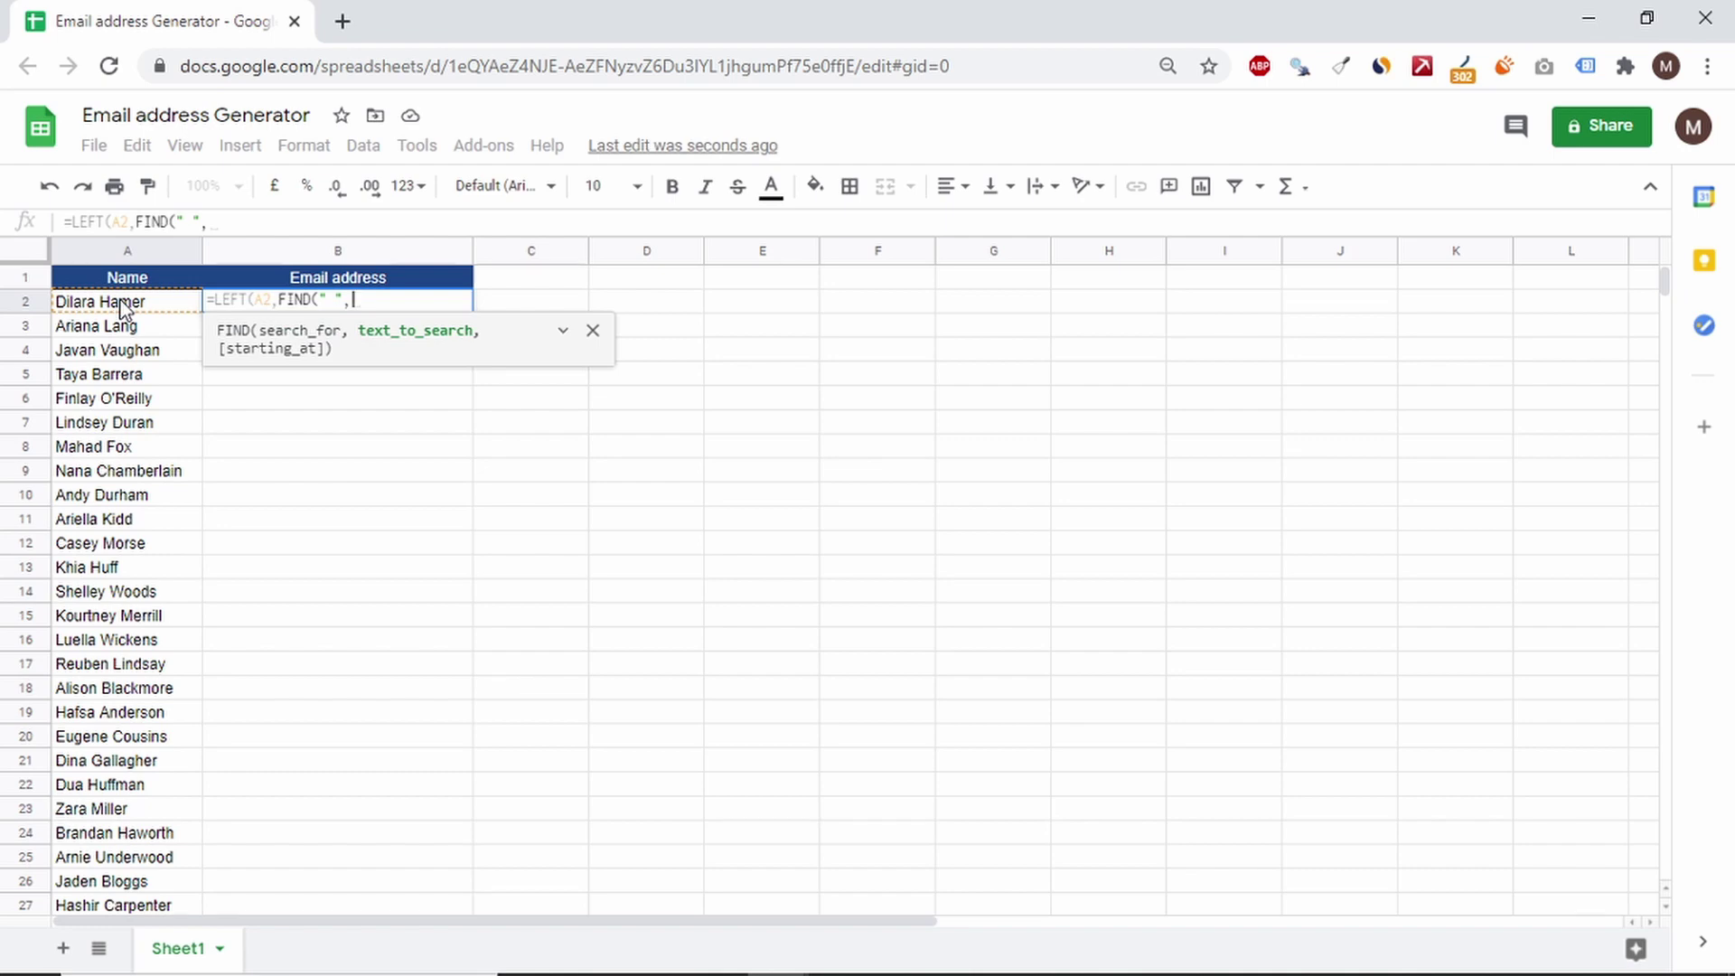
left_click(124, 307)
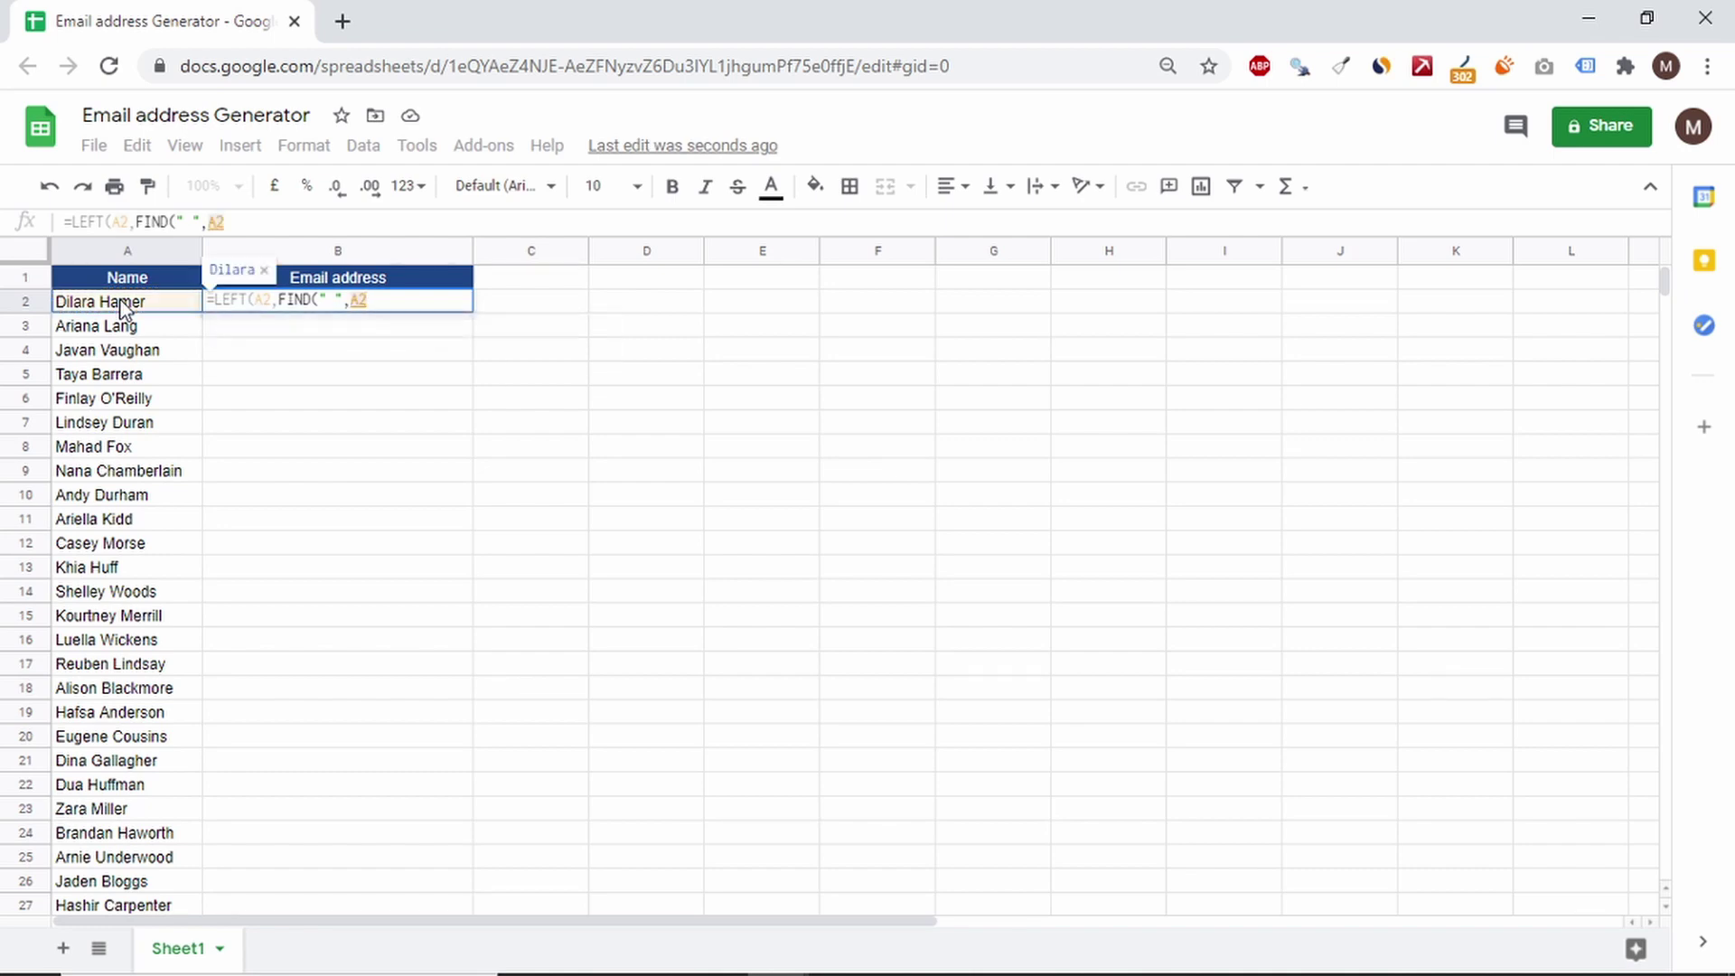
type(")")
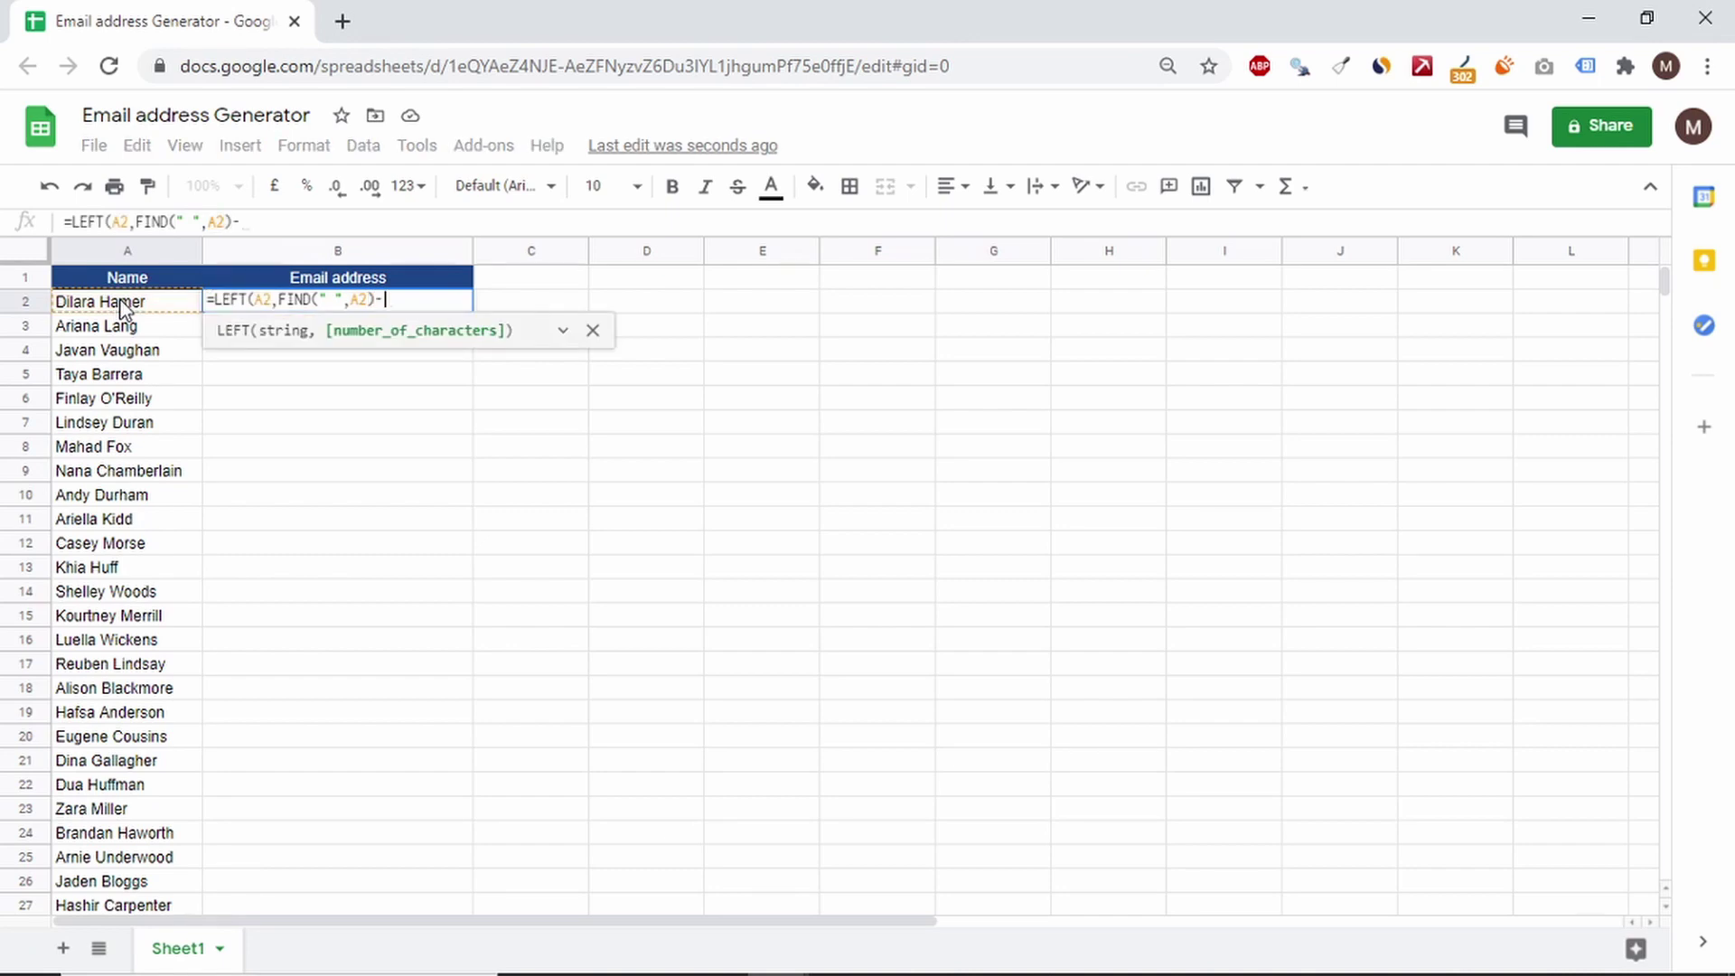
type("-1")
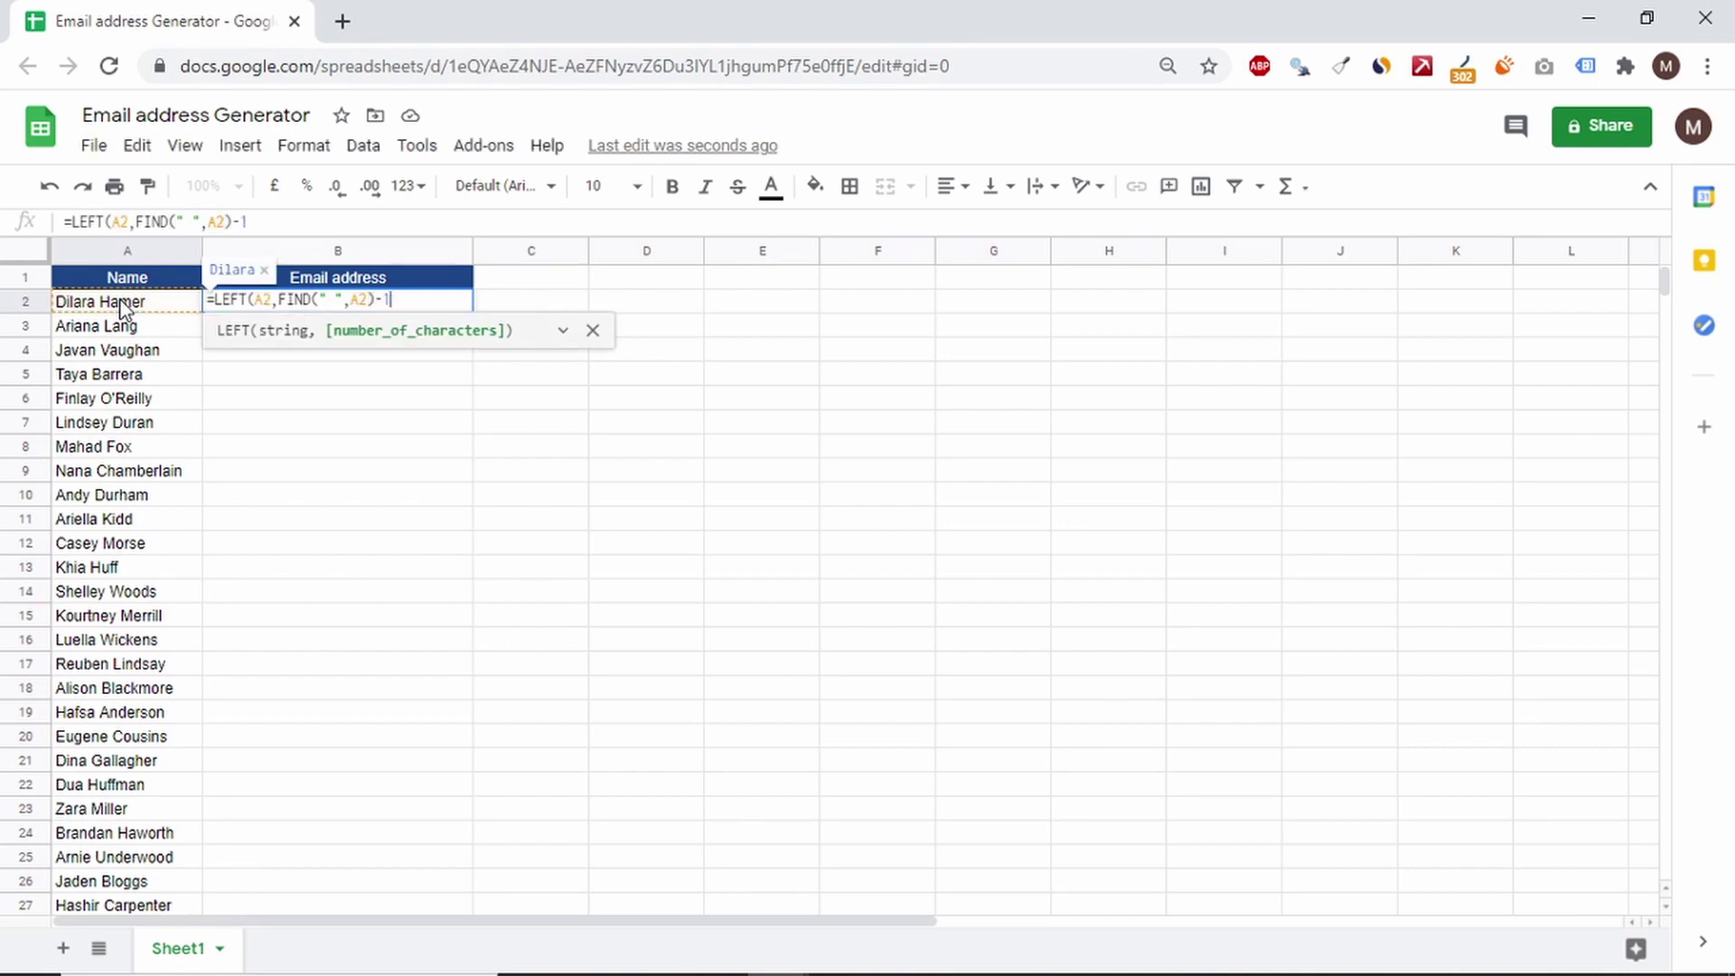
key("Return")
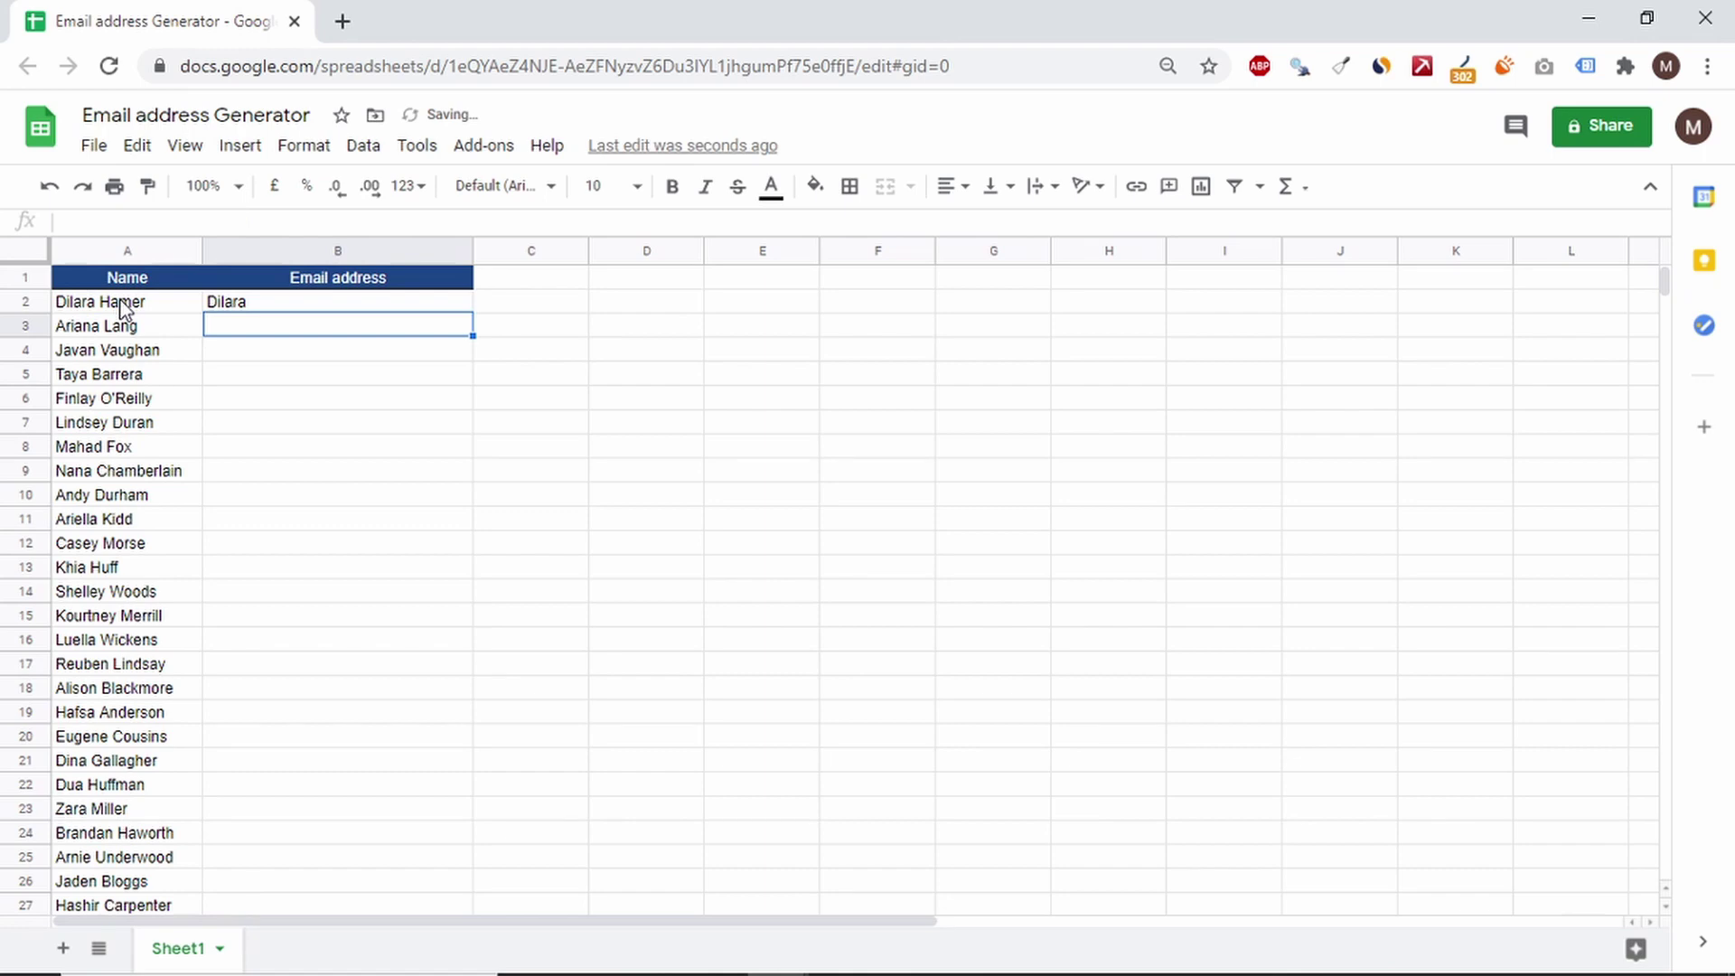
Step: Append &"." to B2's formula so the first name is followed by a full stop
left_click(298, 305)
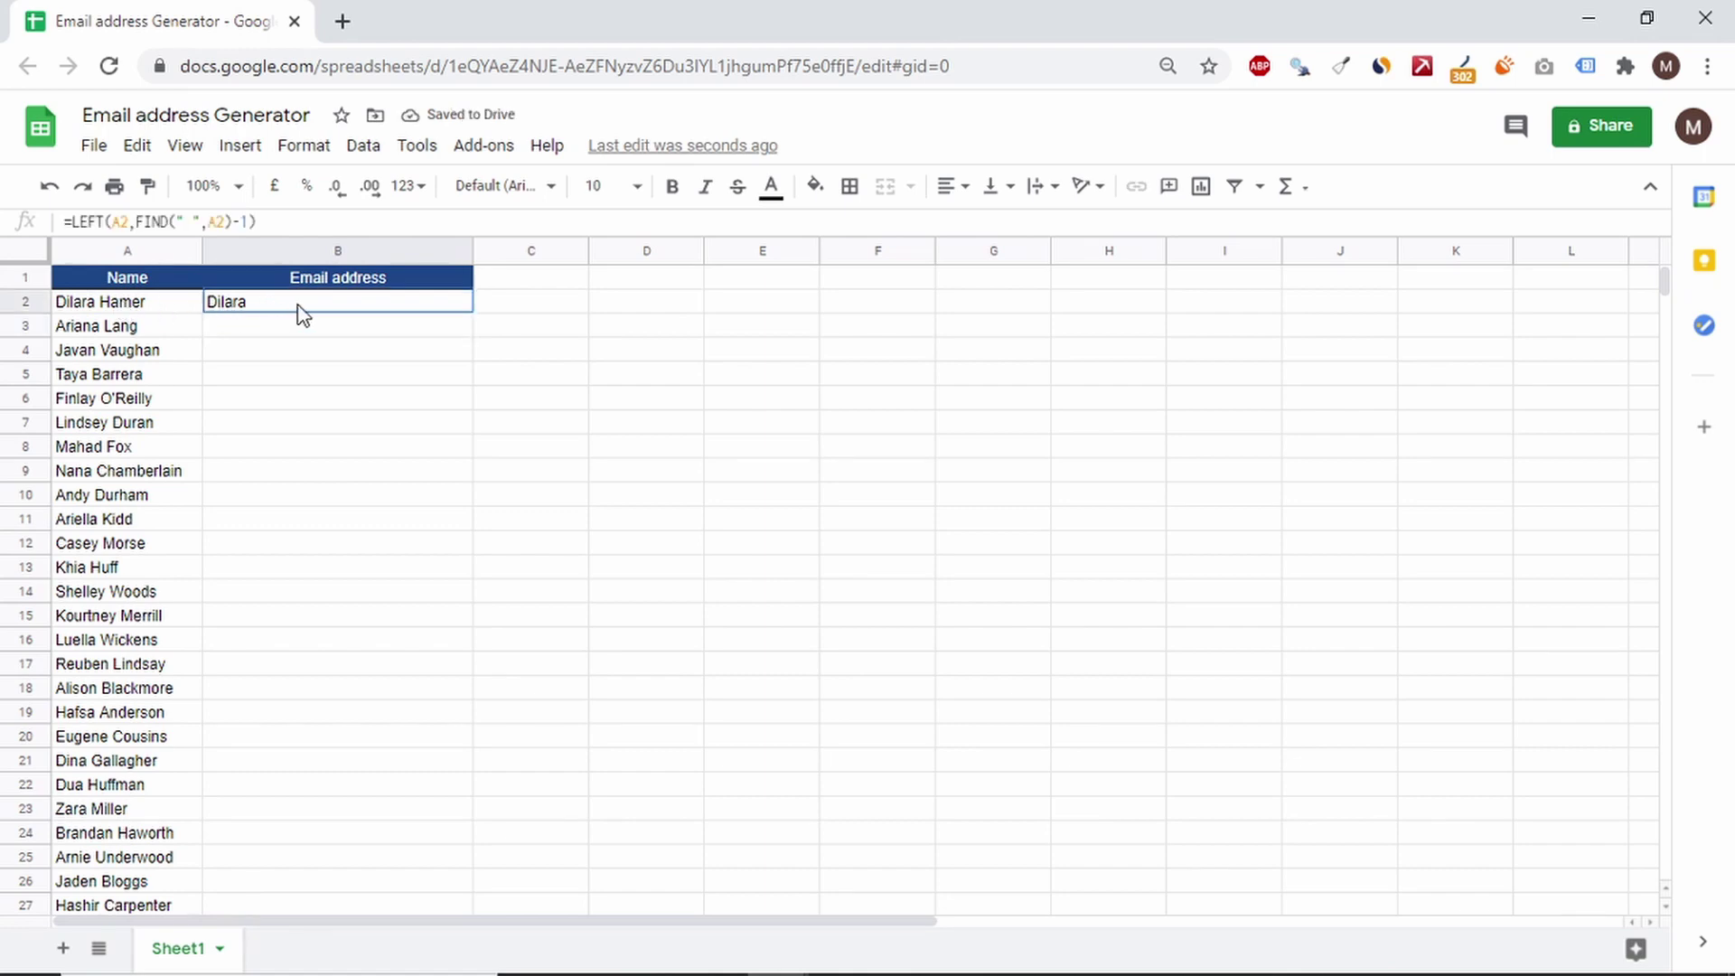
left_click(285, 222)
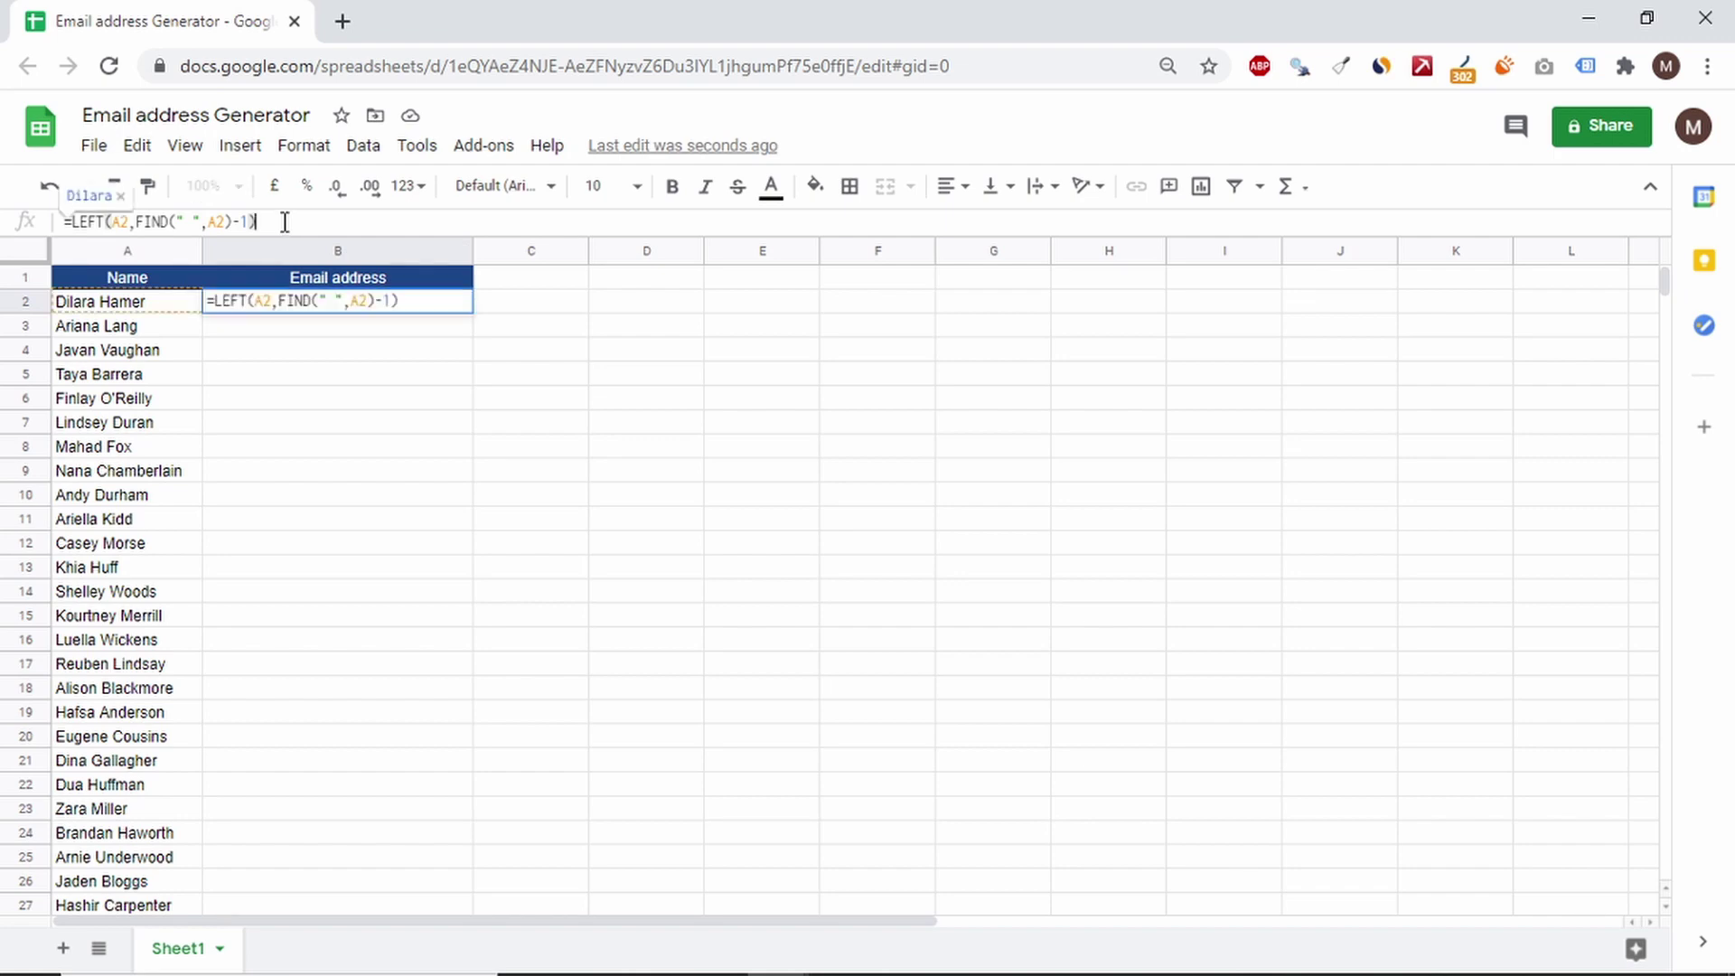
type("&\".")
key("Return")
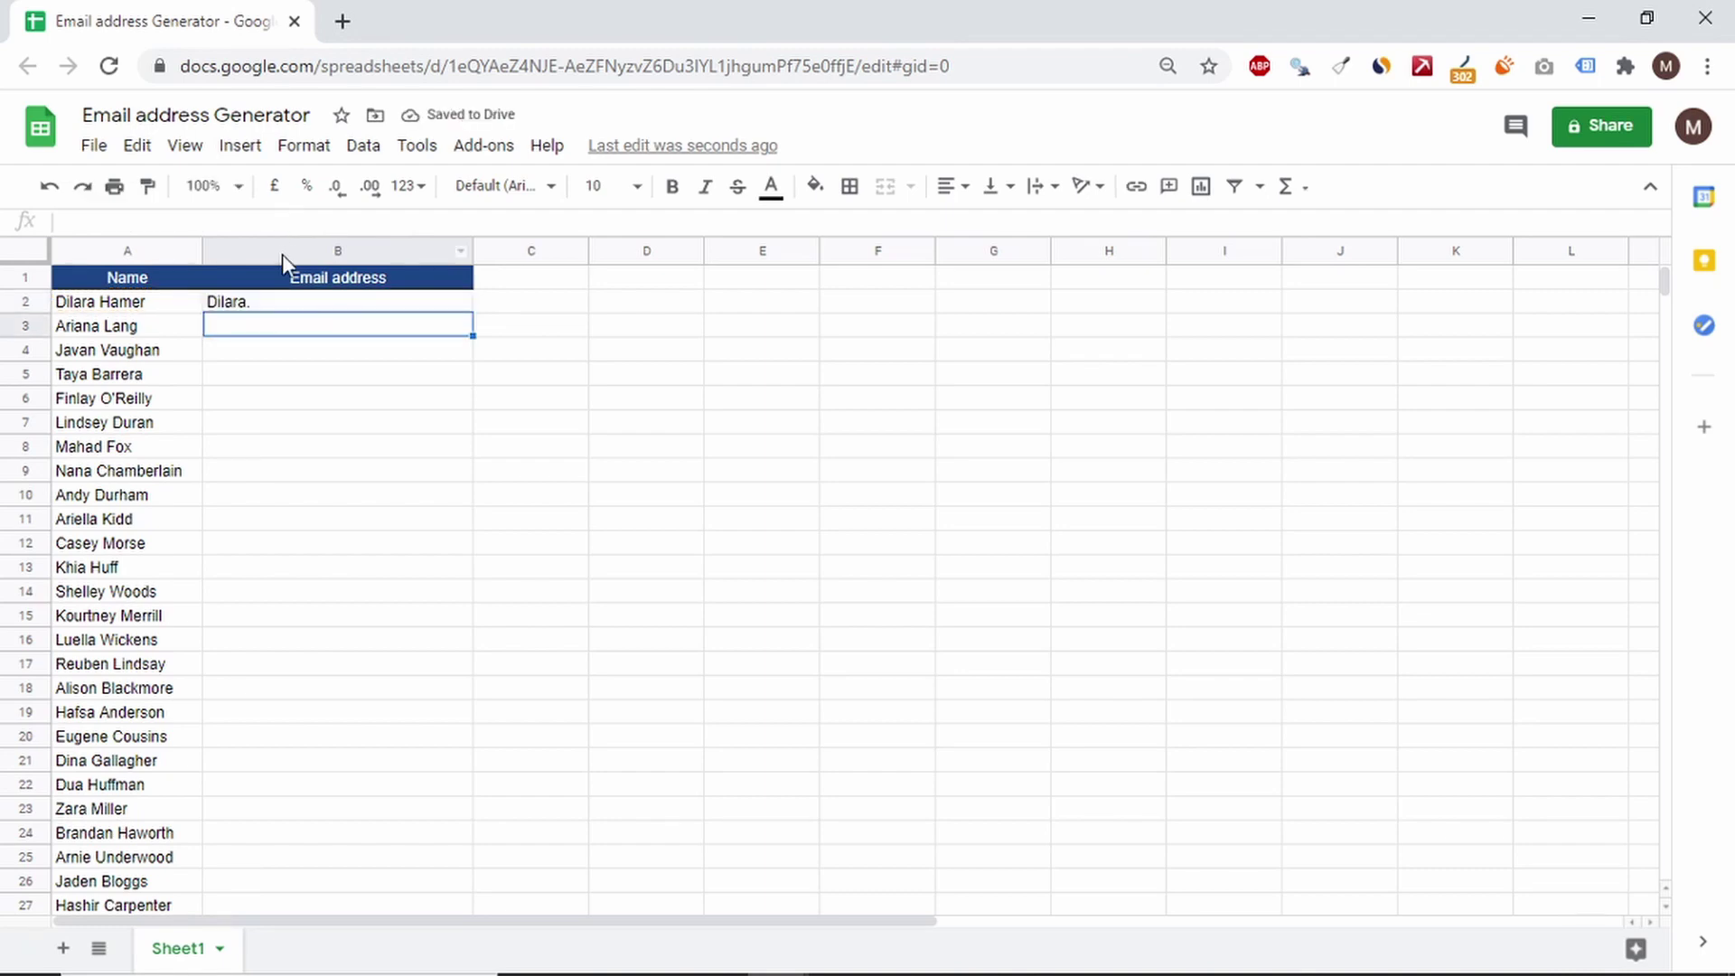
left_click(289, 300)
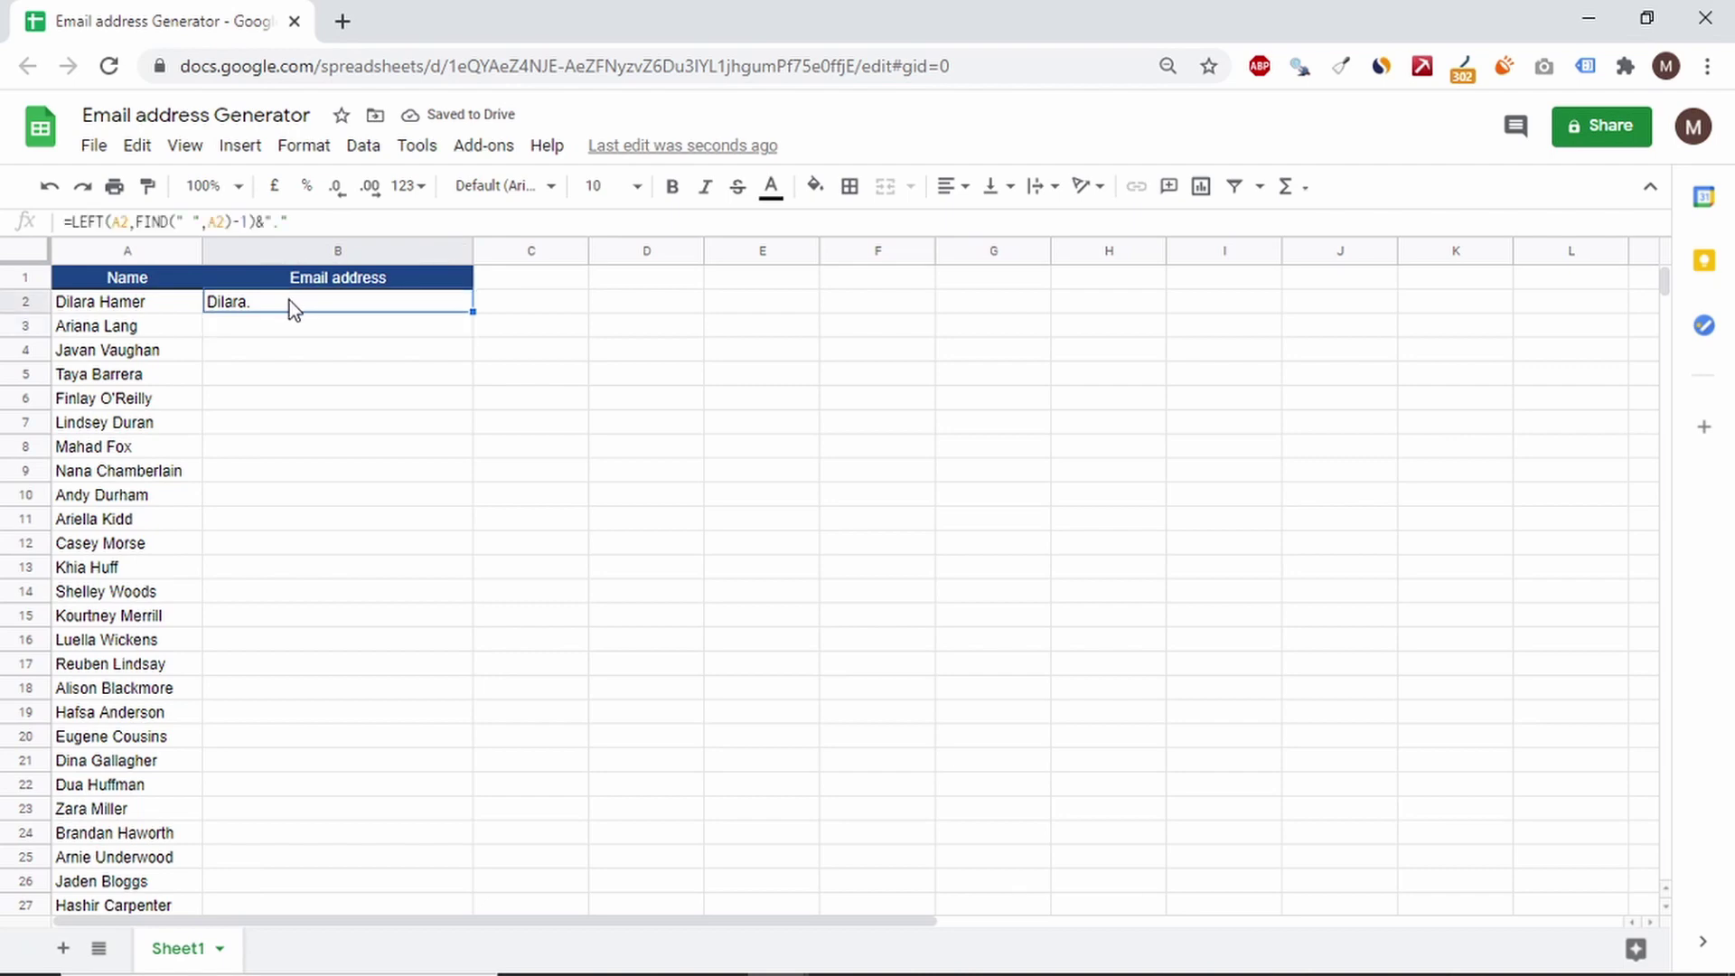
Step: Extend B2's formula with &RIGHT(A2,LEN(A2)-FIND(" ",A2)) to add the surname after the dot
left_click(302, 222)
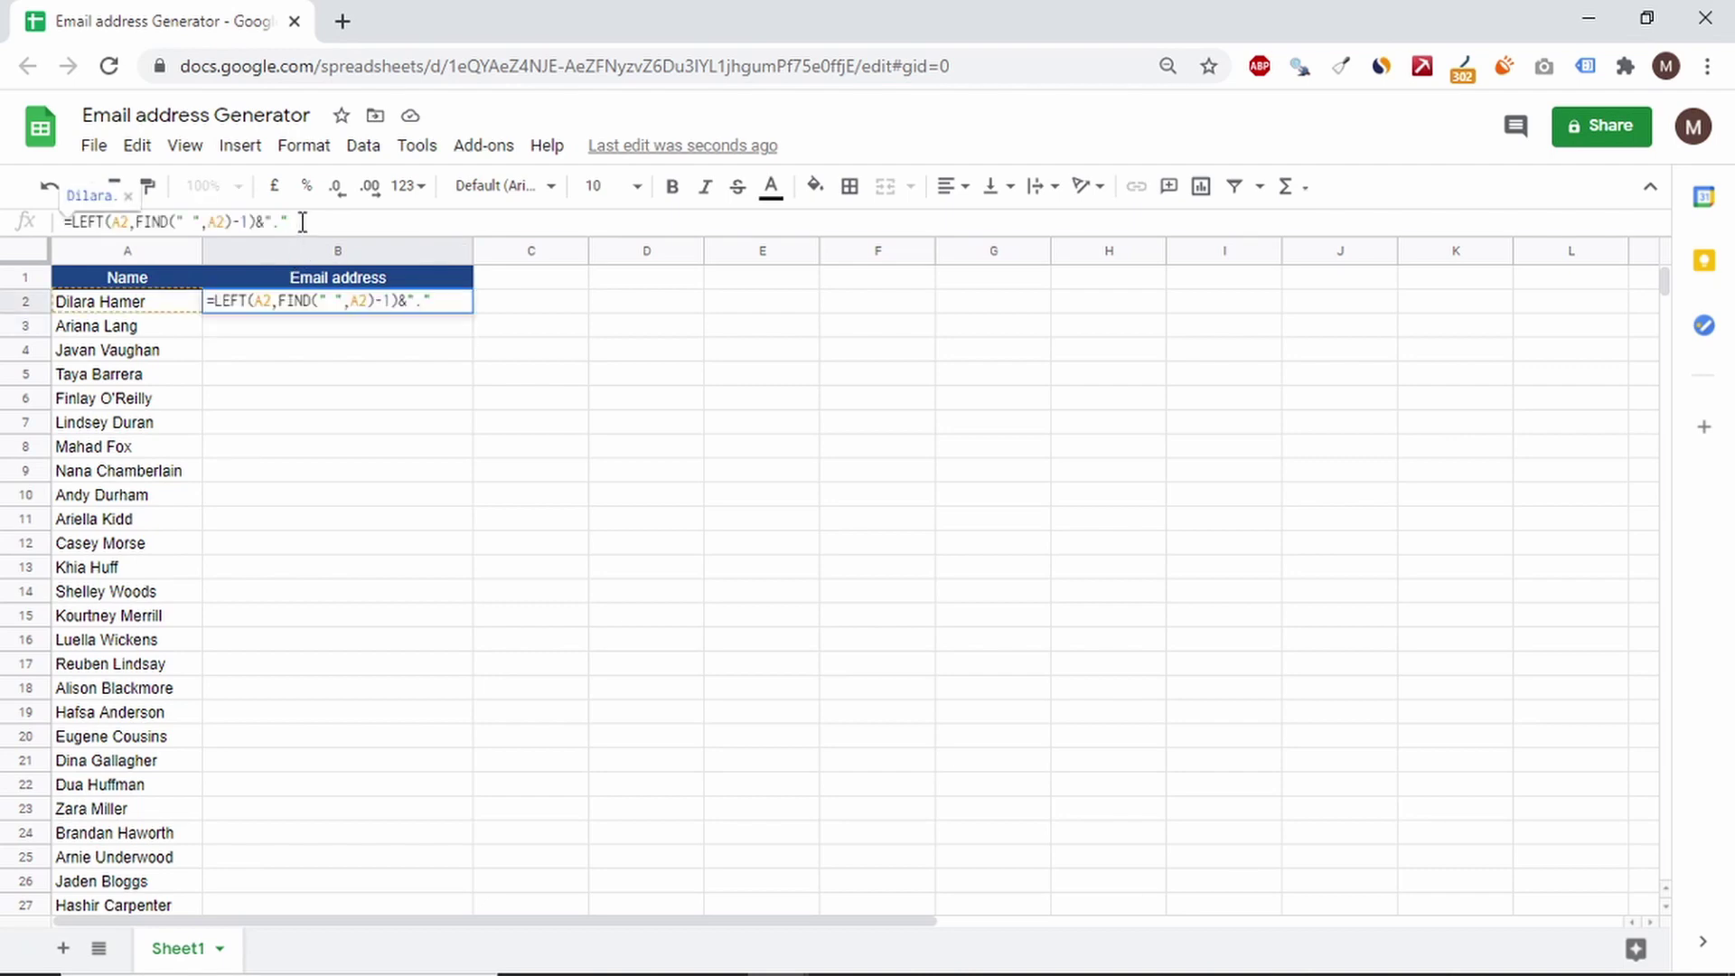
type("&")
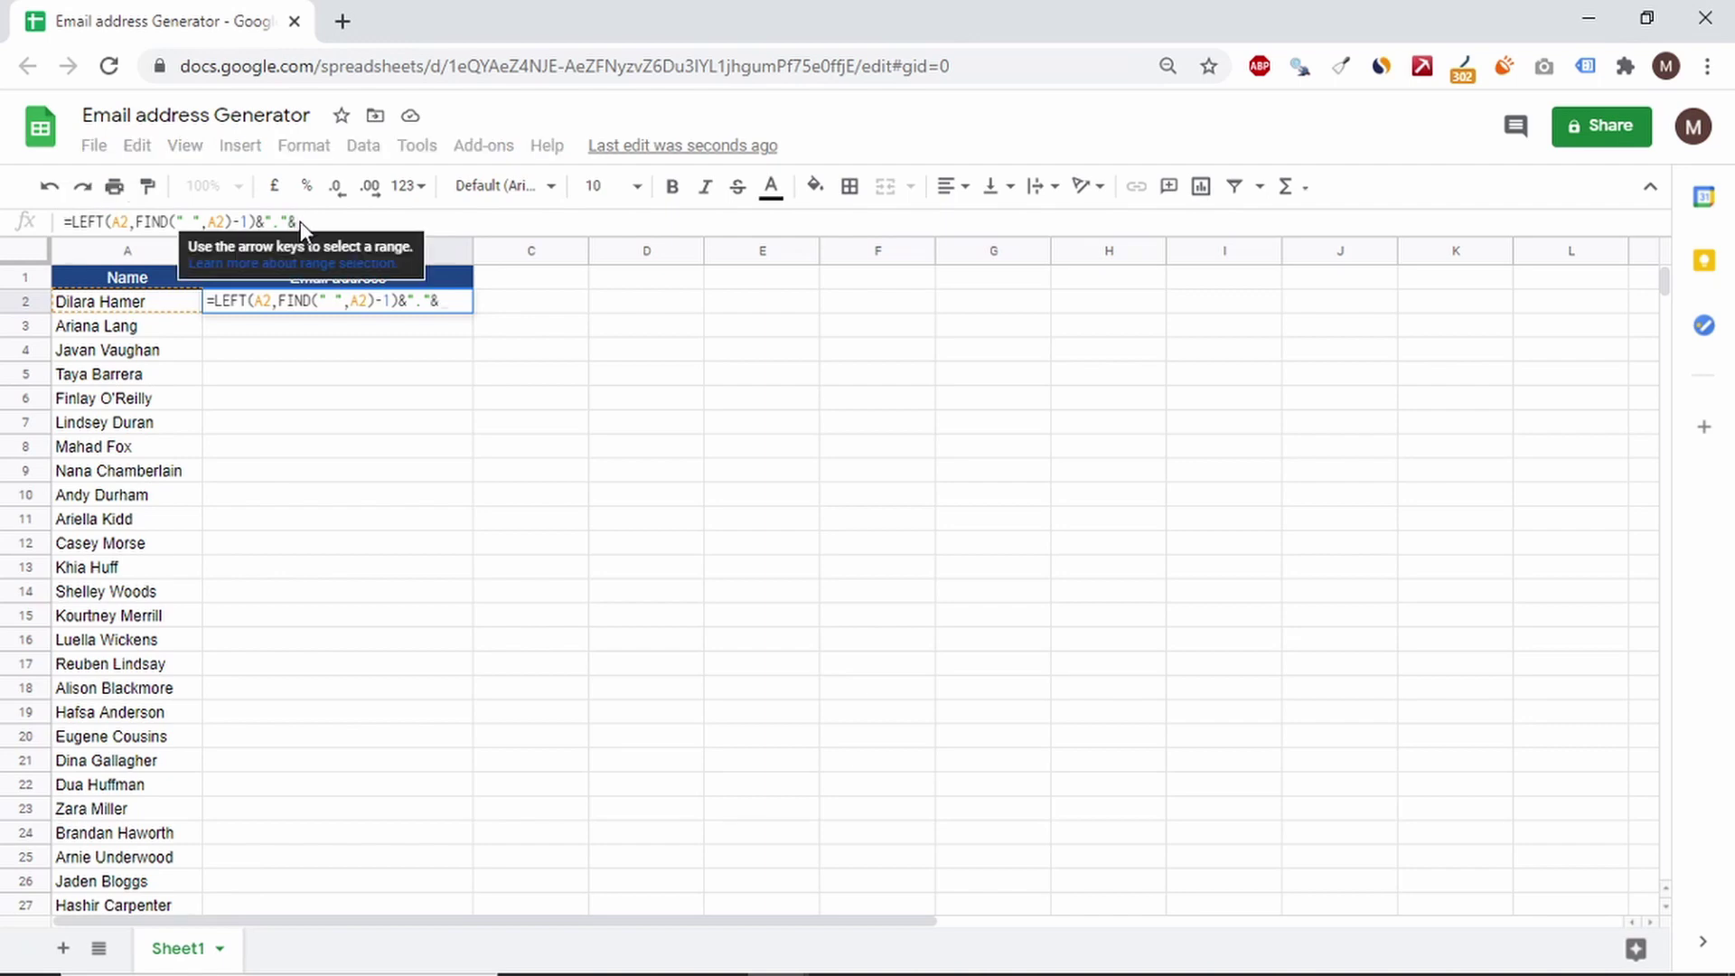
type("RIGH")
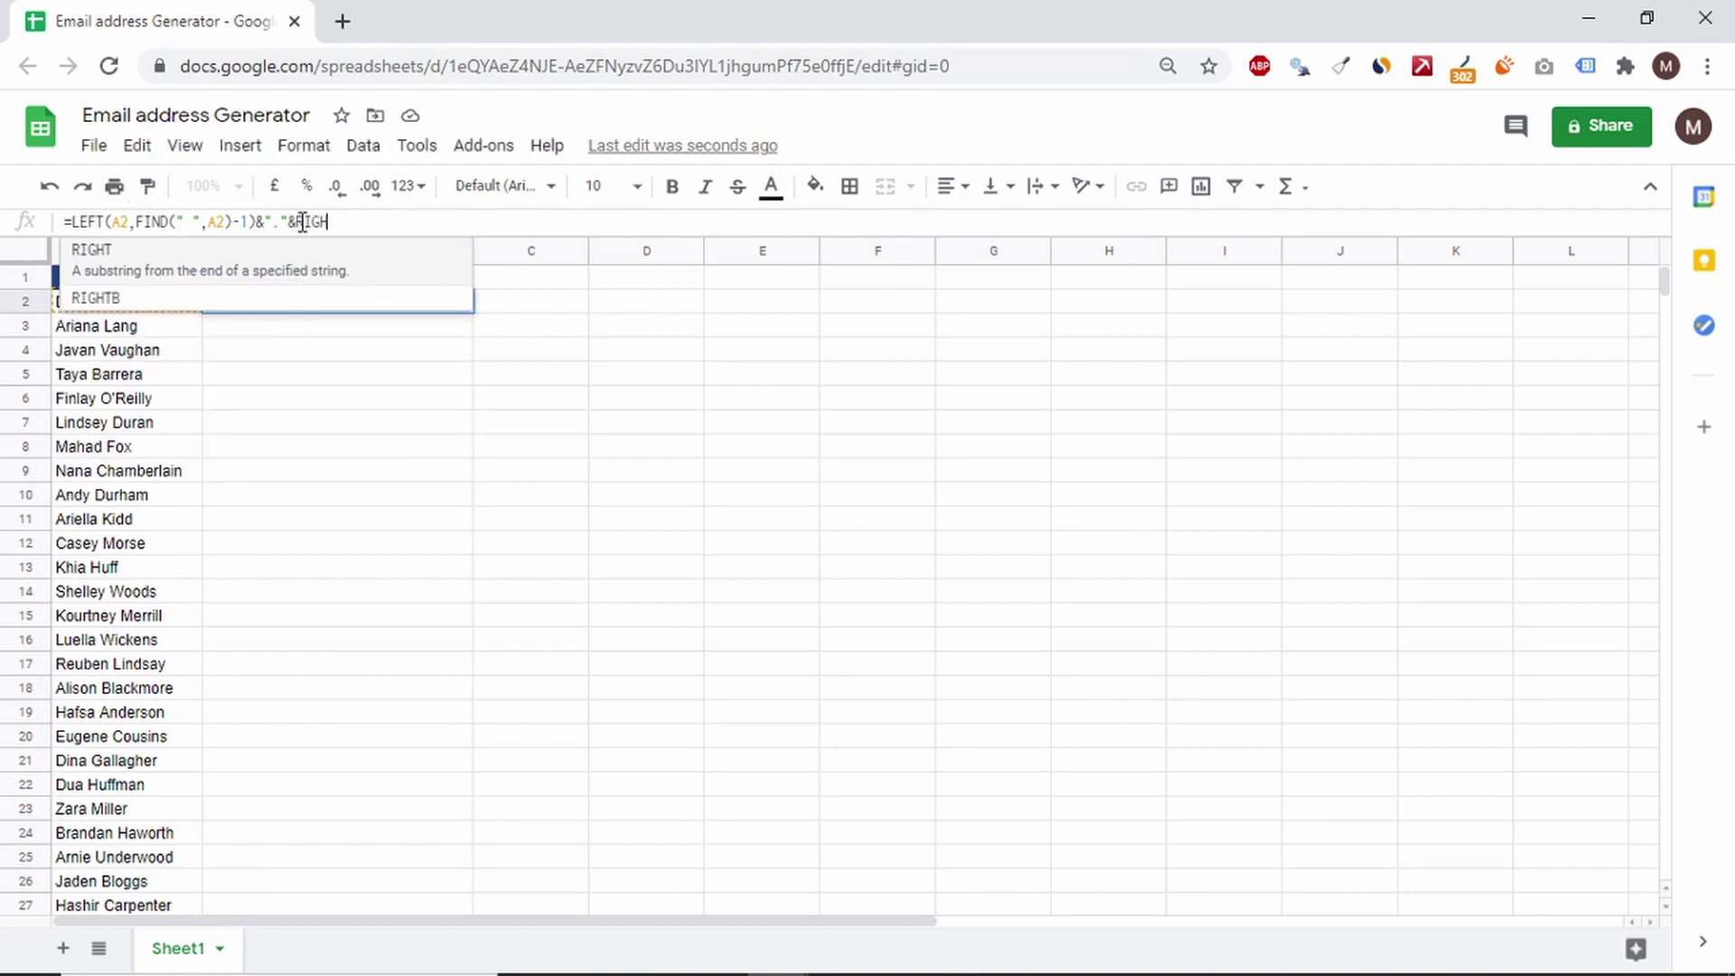
type("T(")
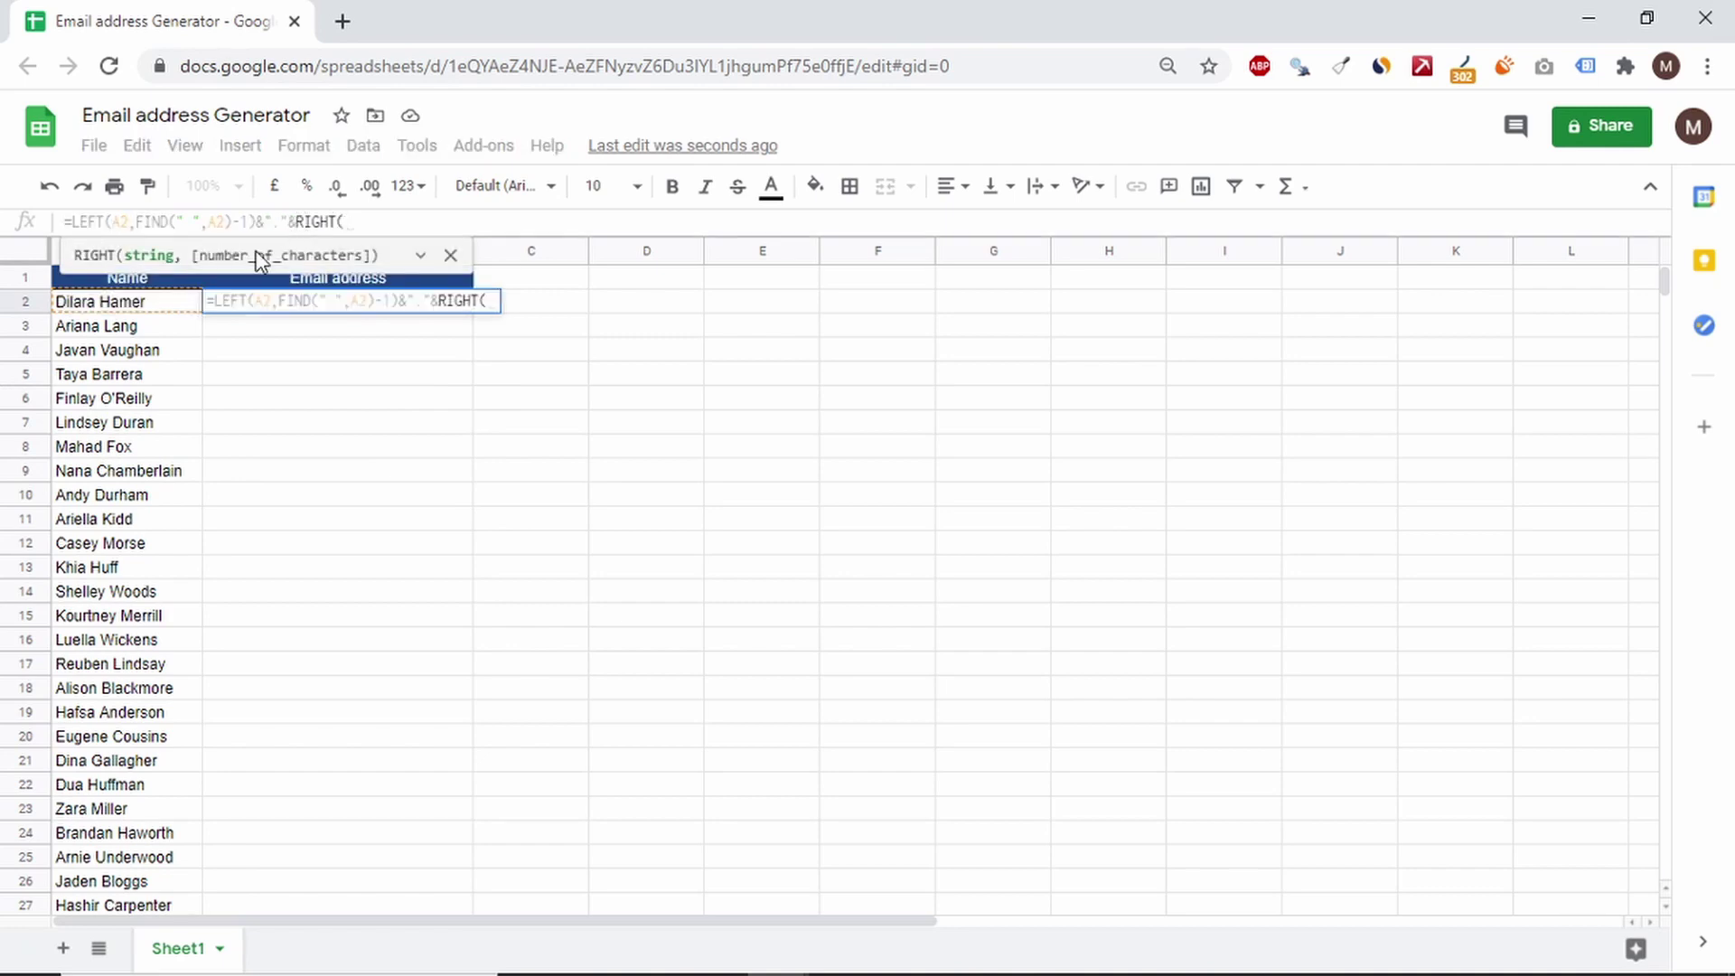
left_click(150, 306)
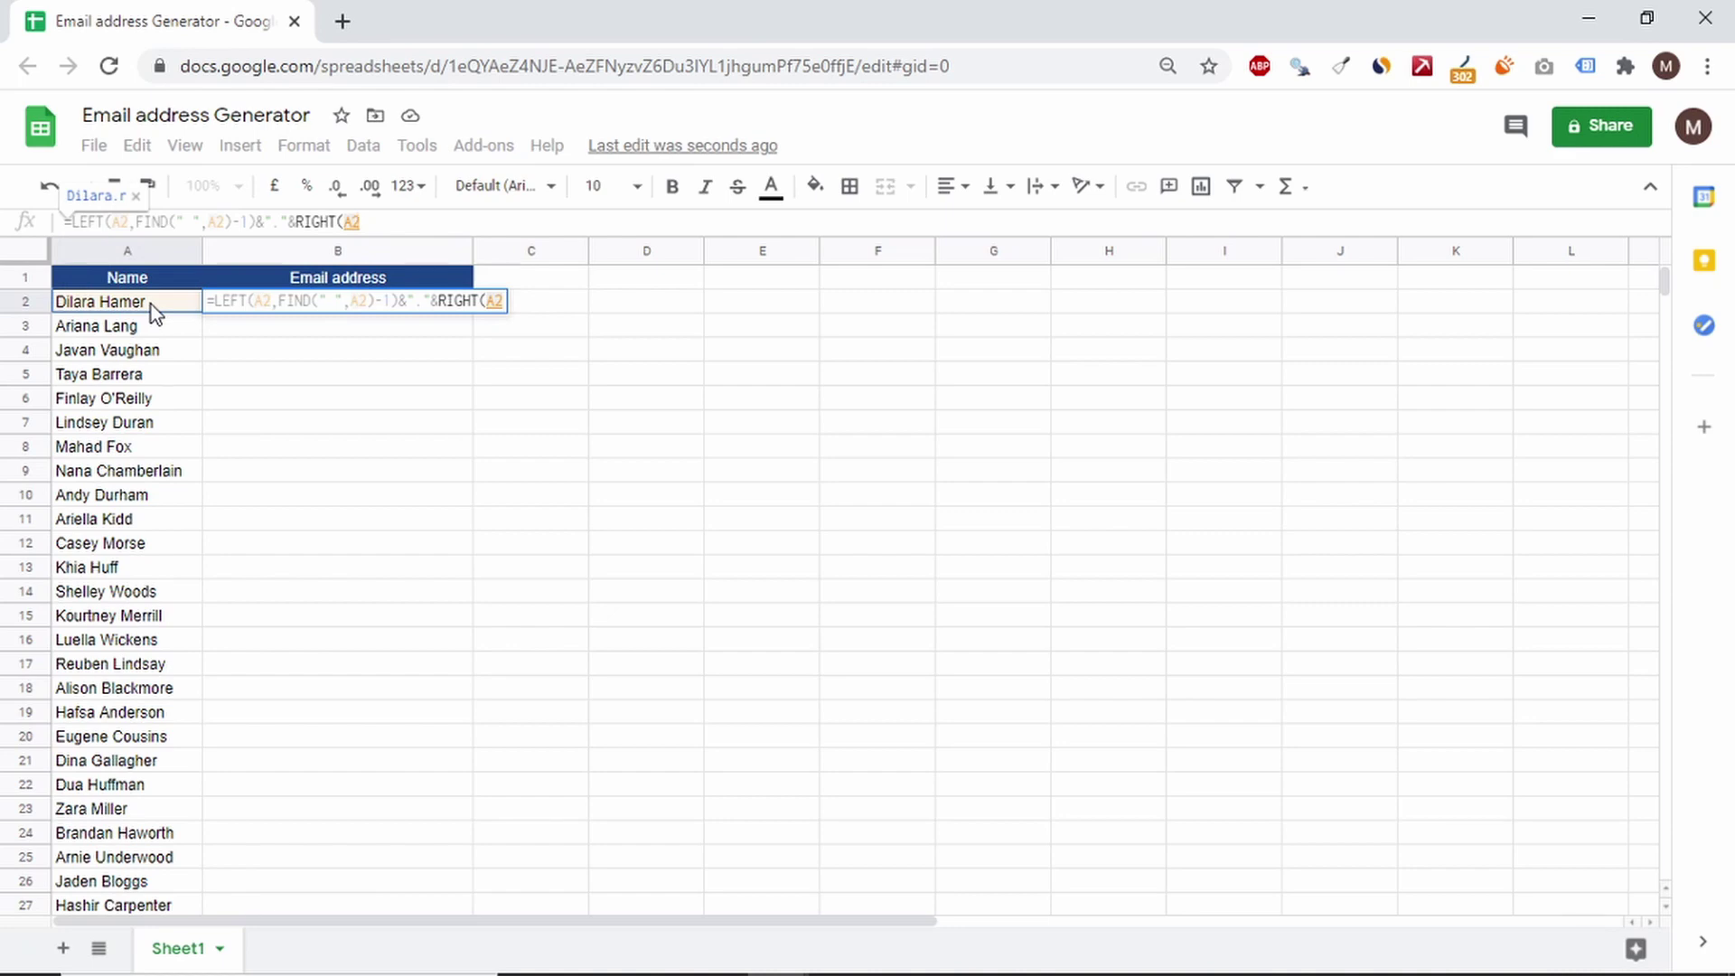
type(",")
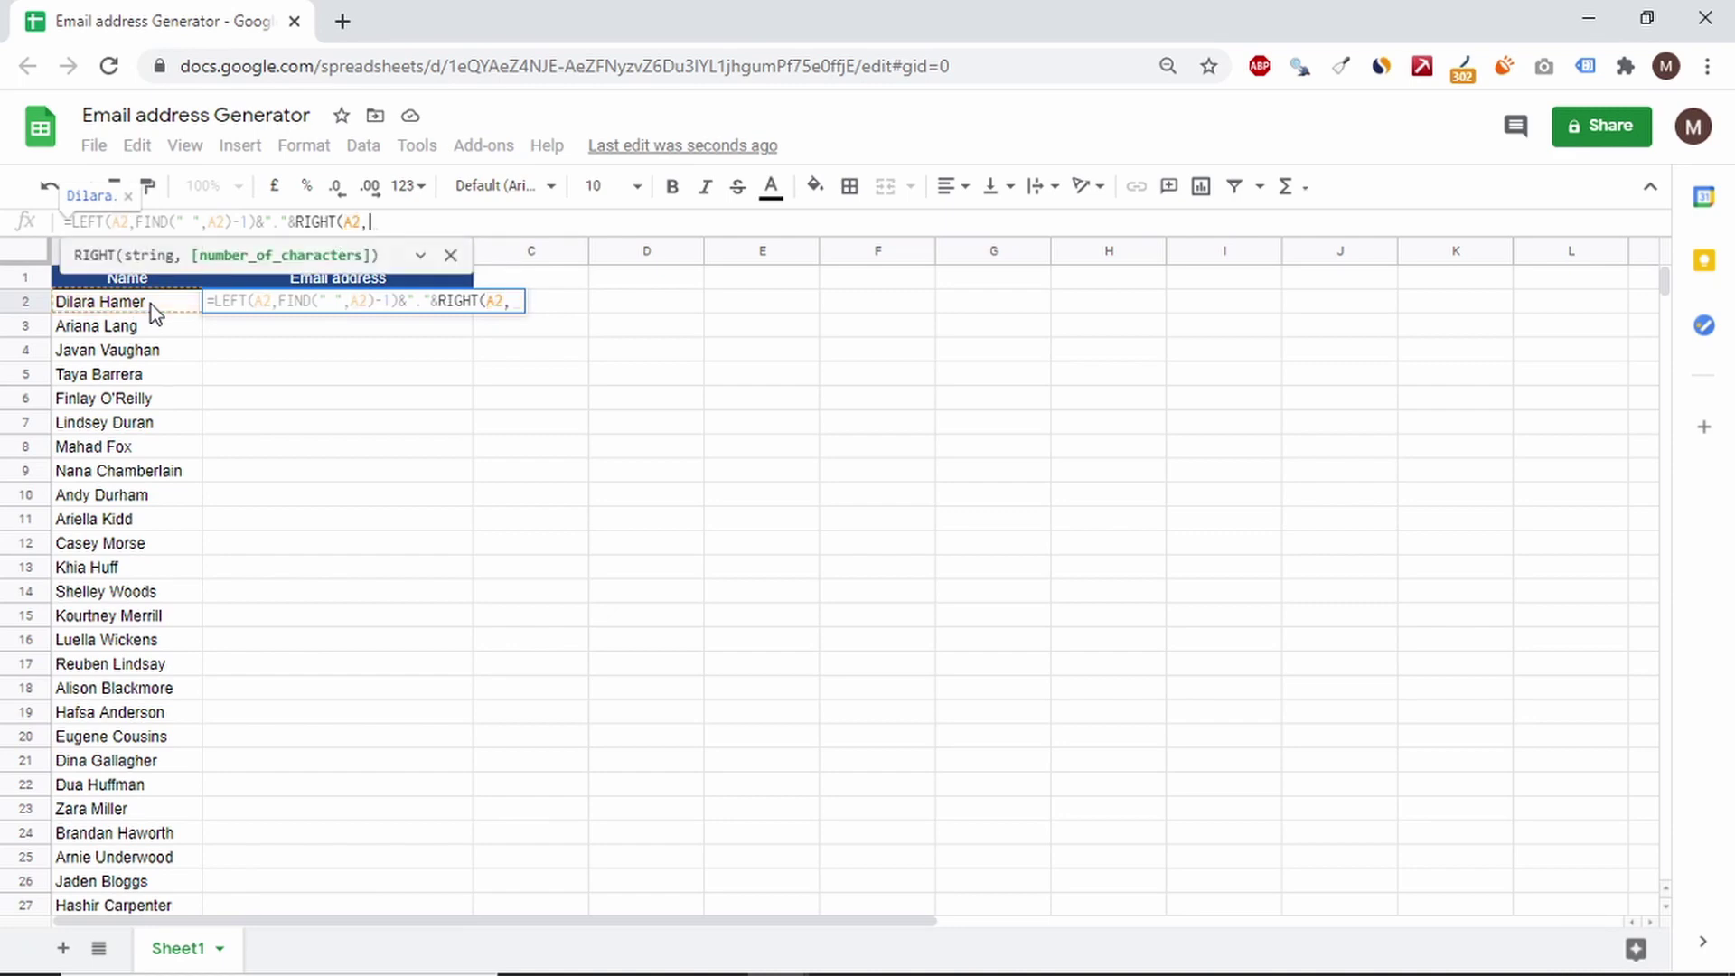
type("LE")
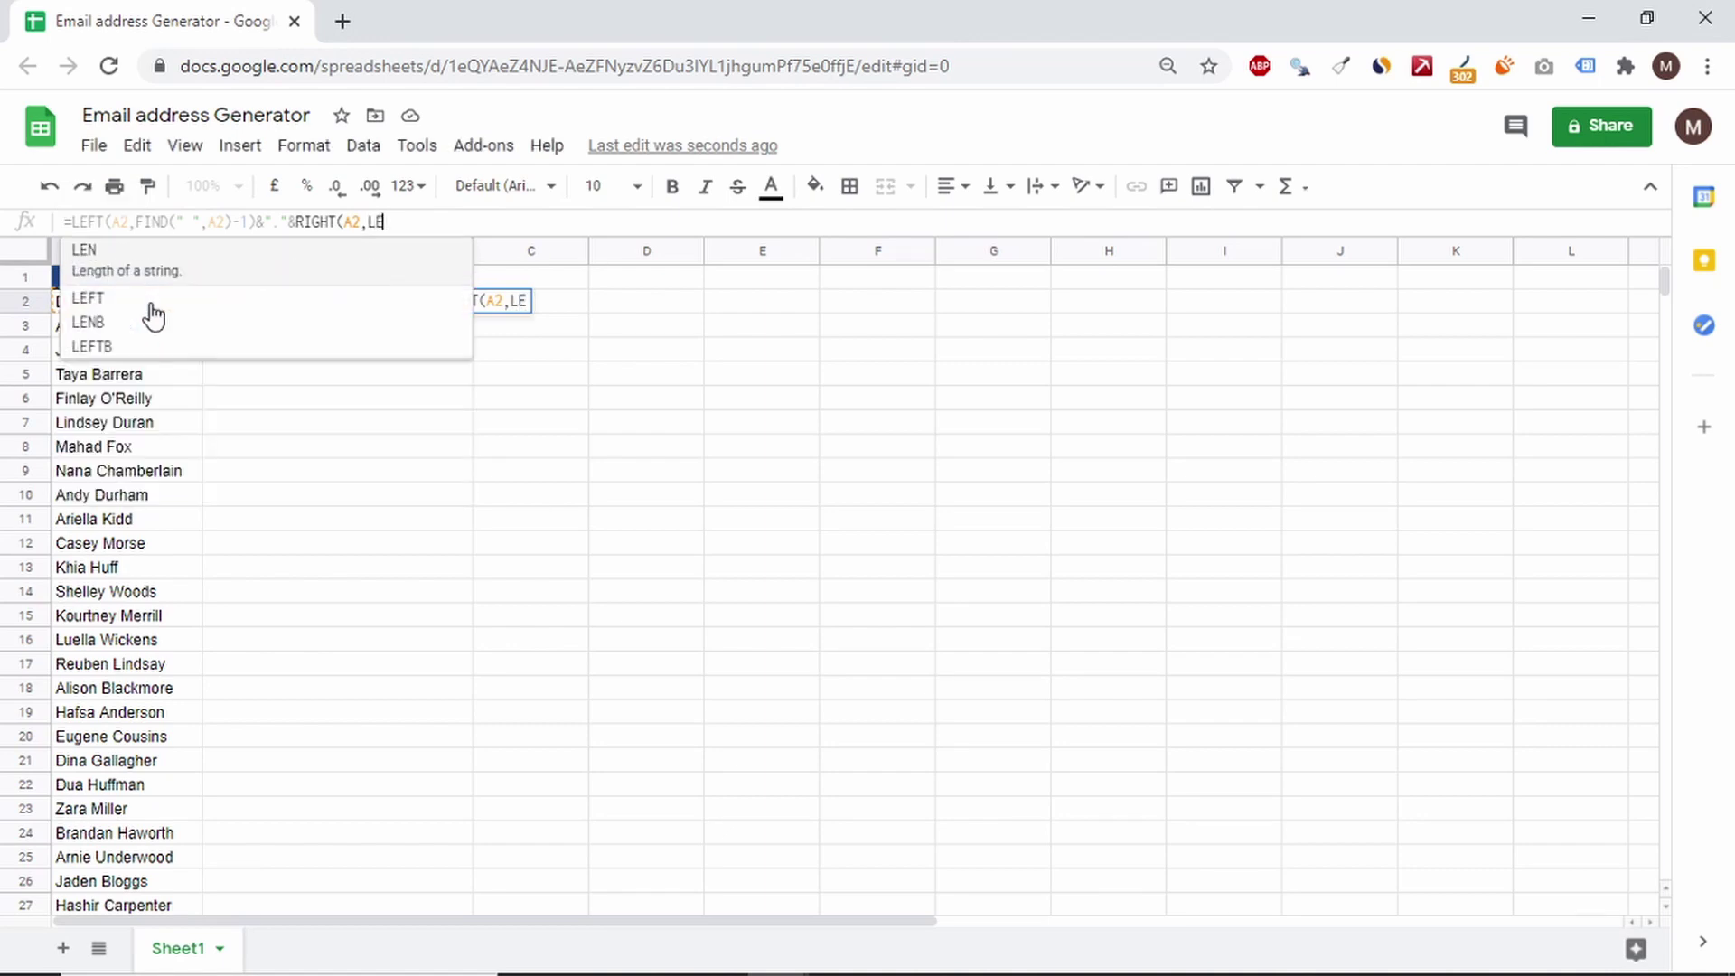
type("N(")
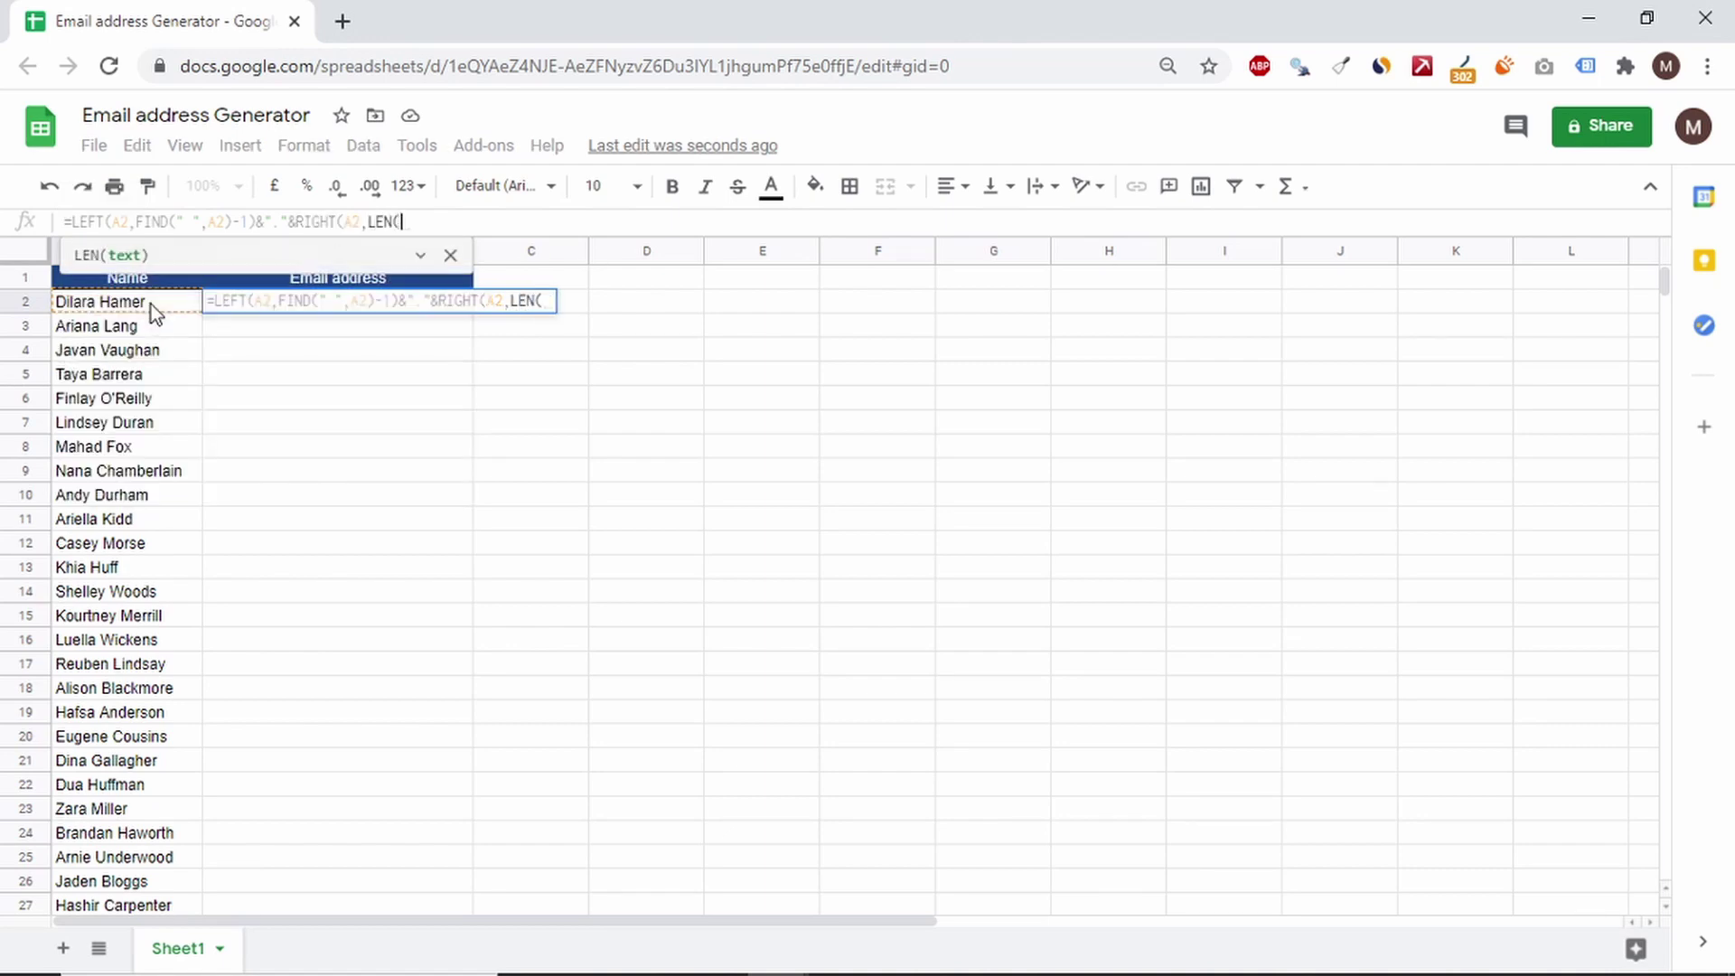
left_click(150, 306)
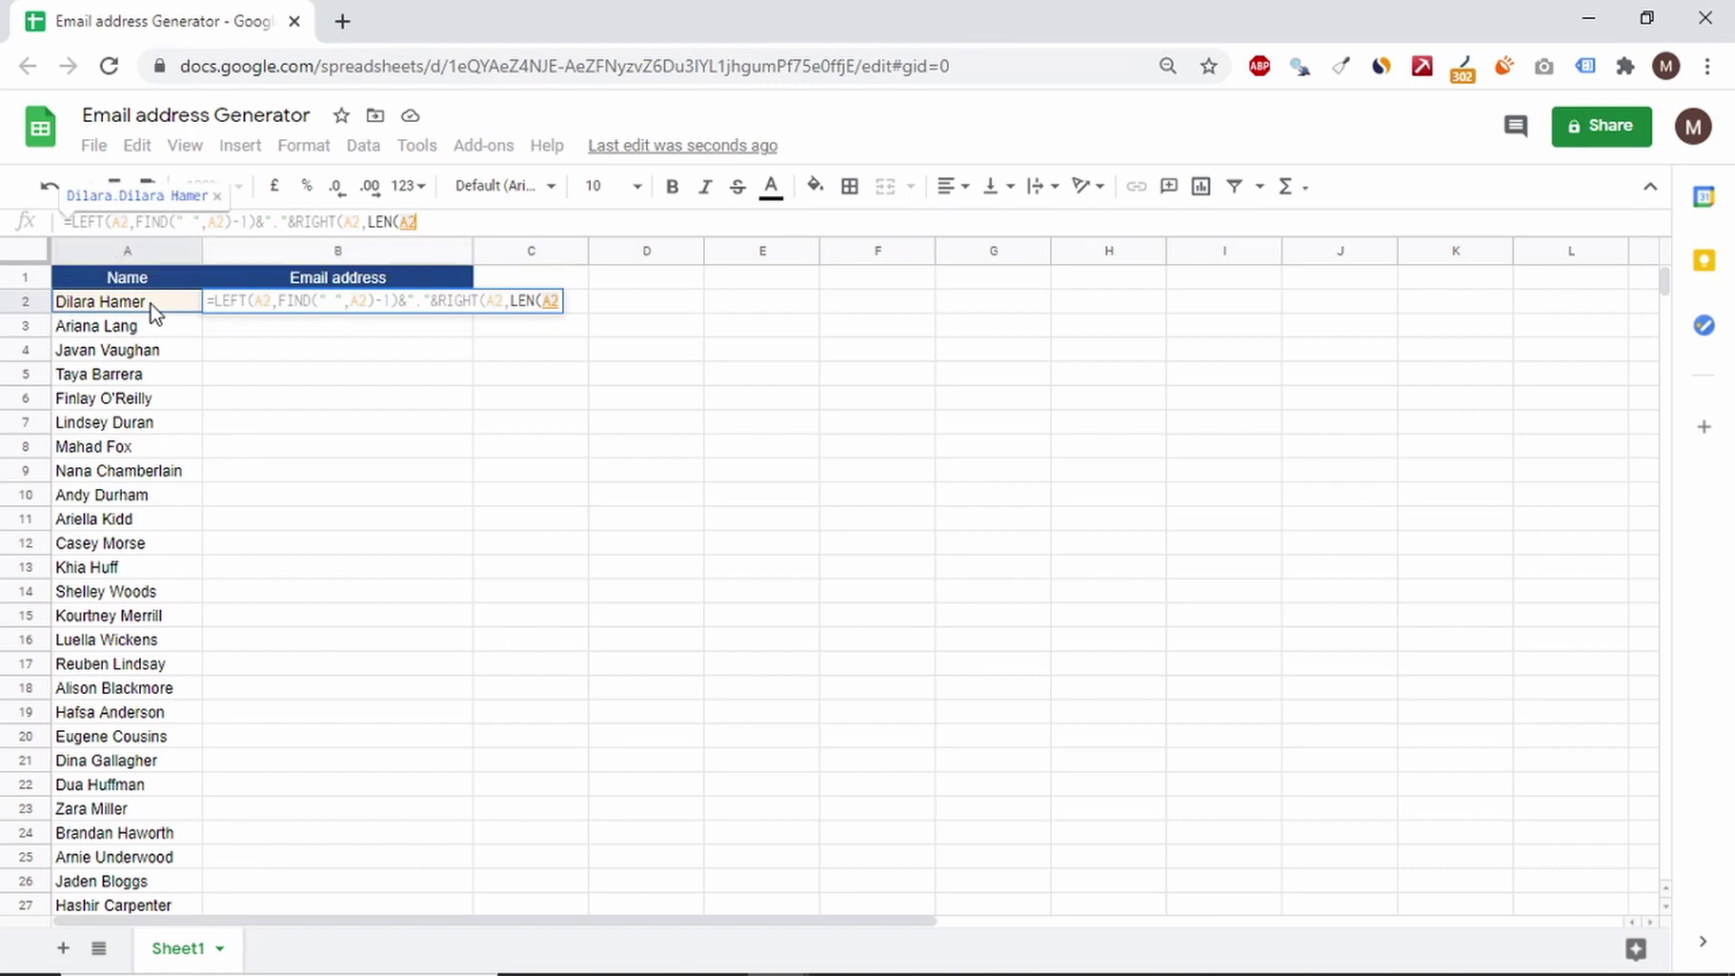
type(")-")
type("FIN")
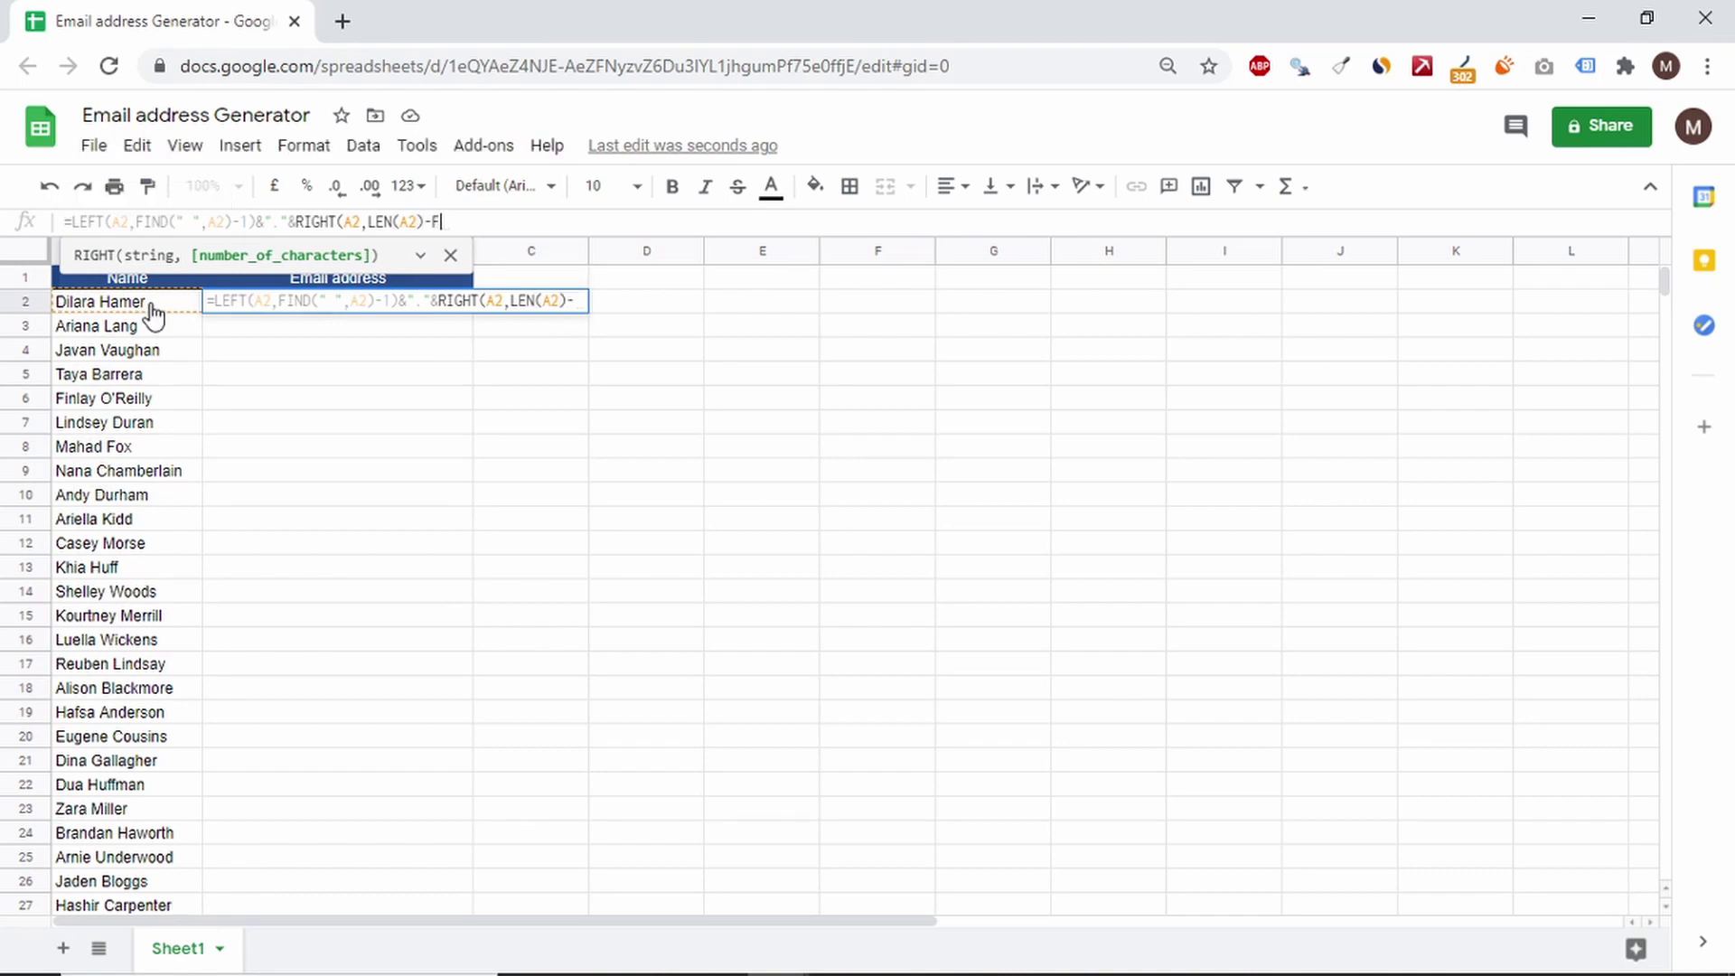
type("D(")
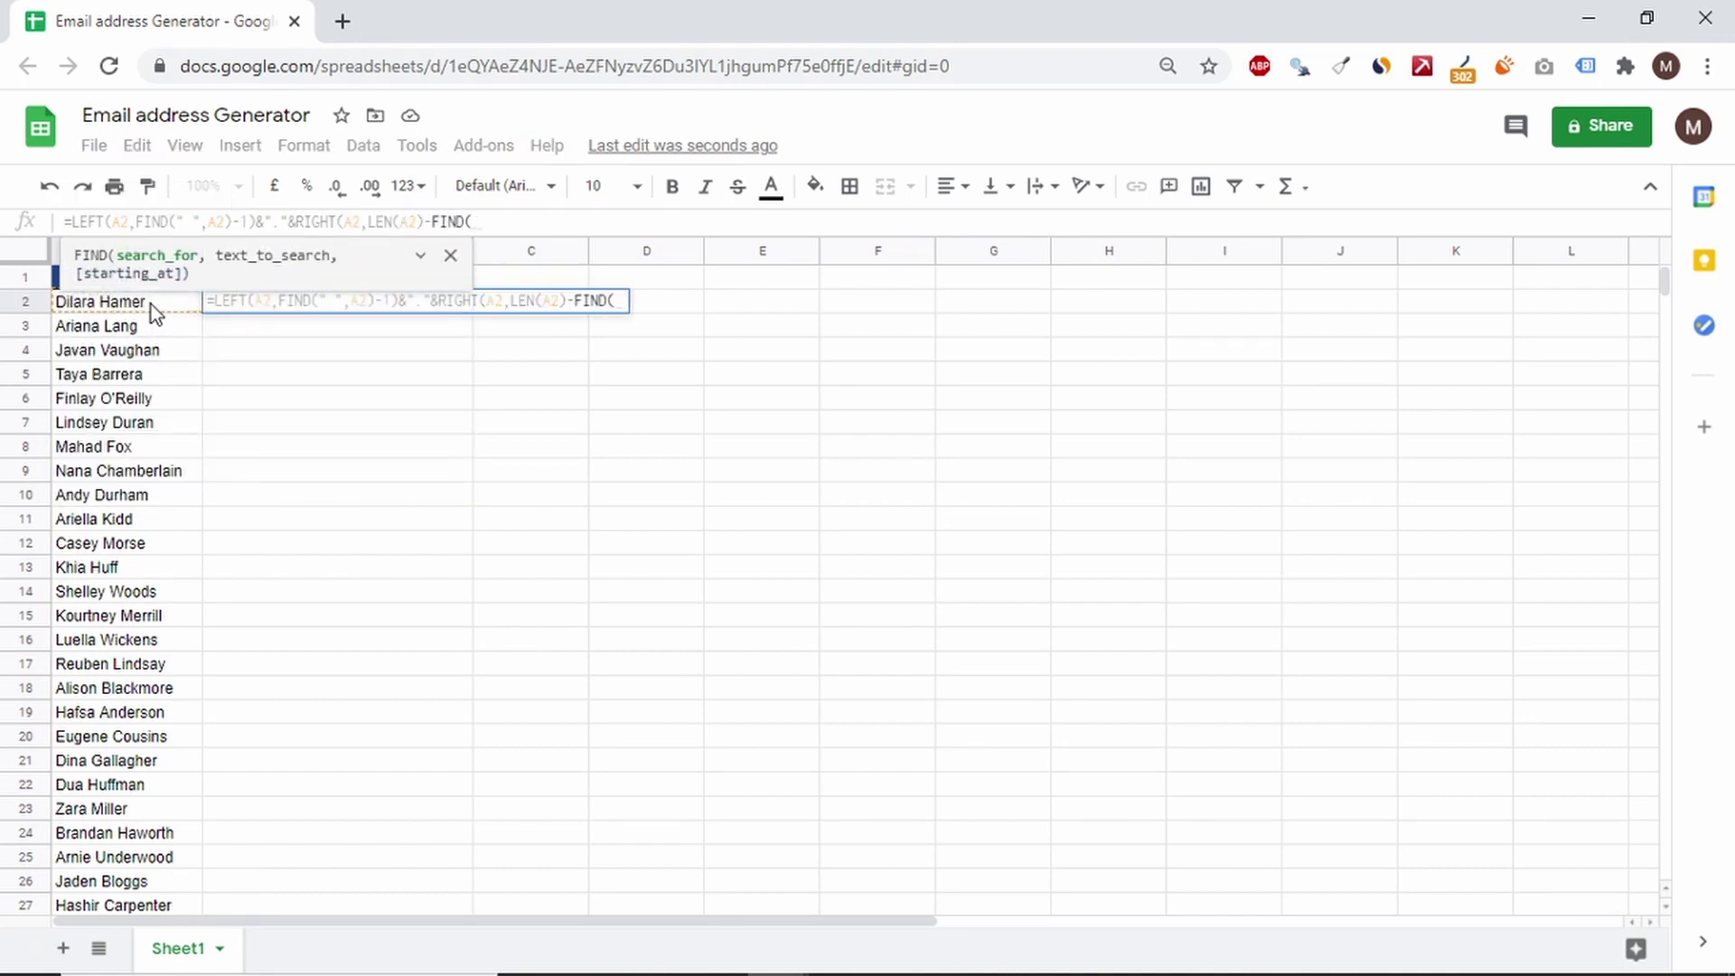
type("\" \"")
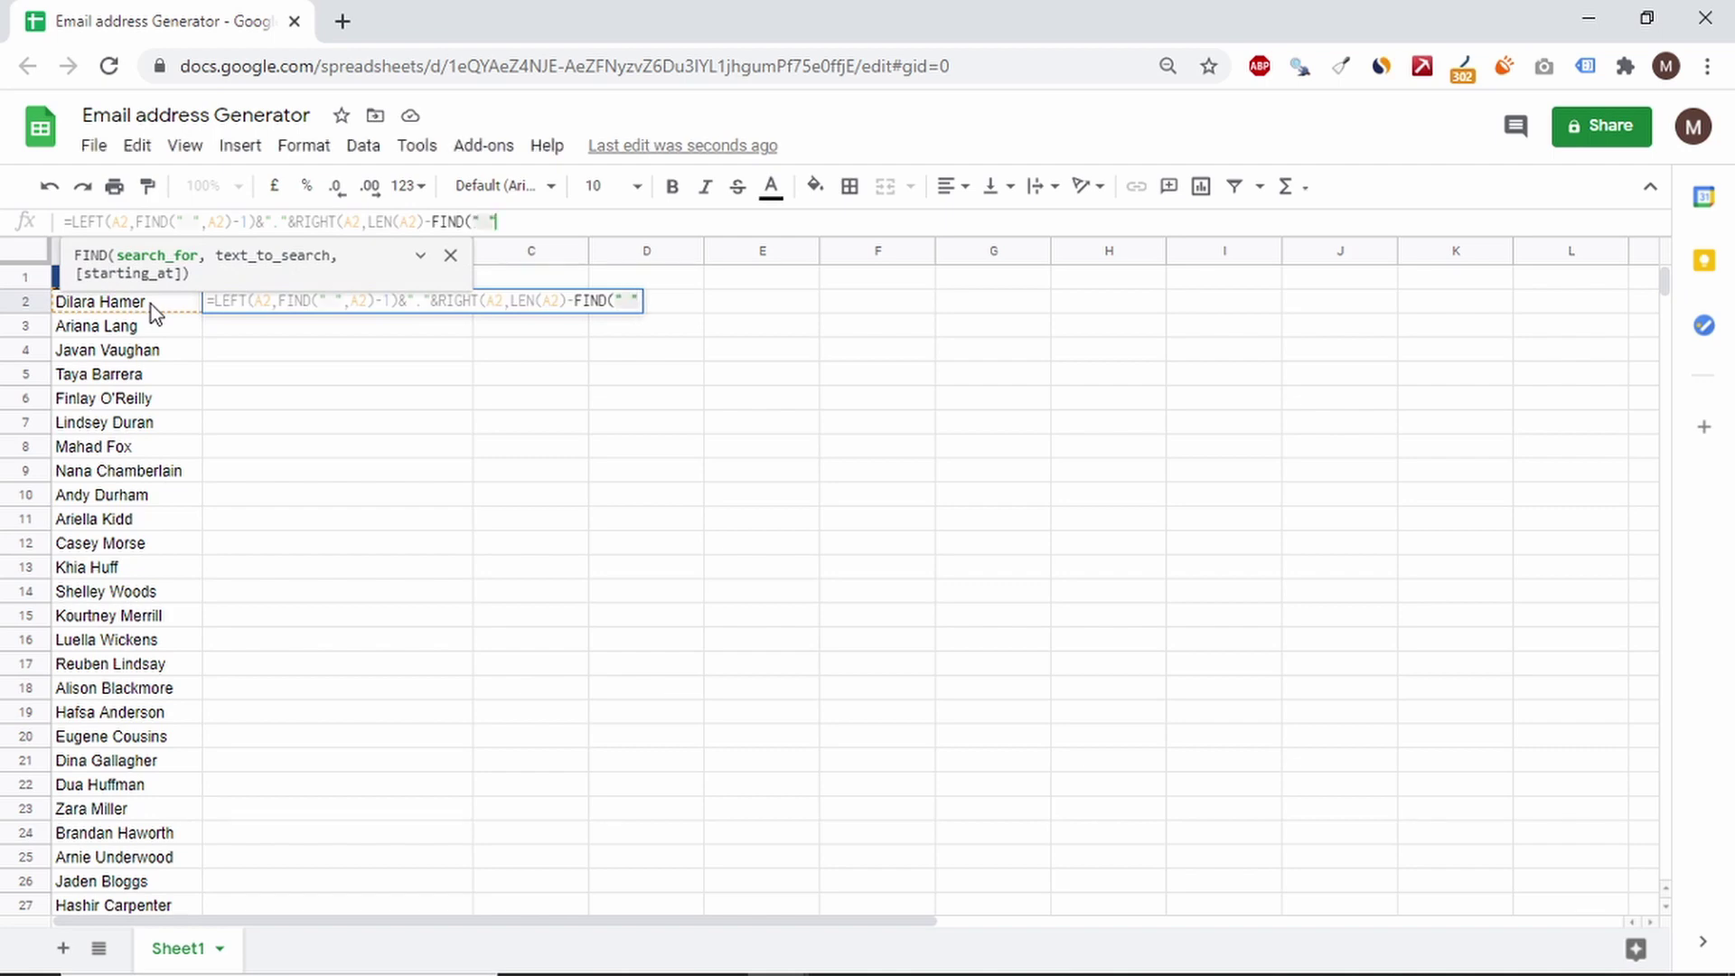
type(",")
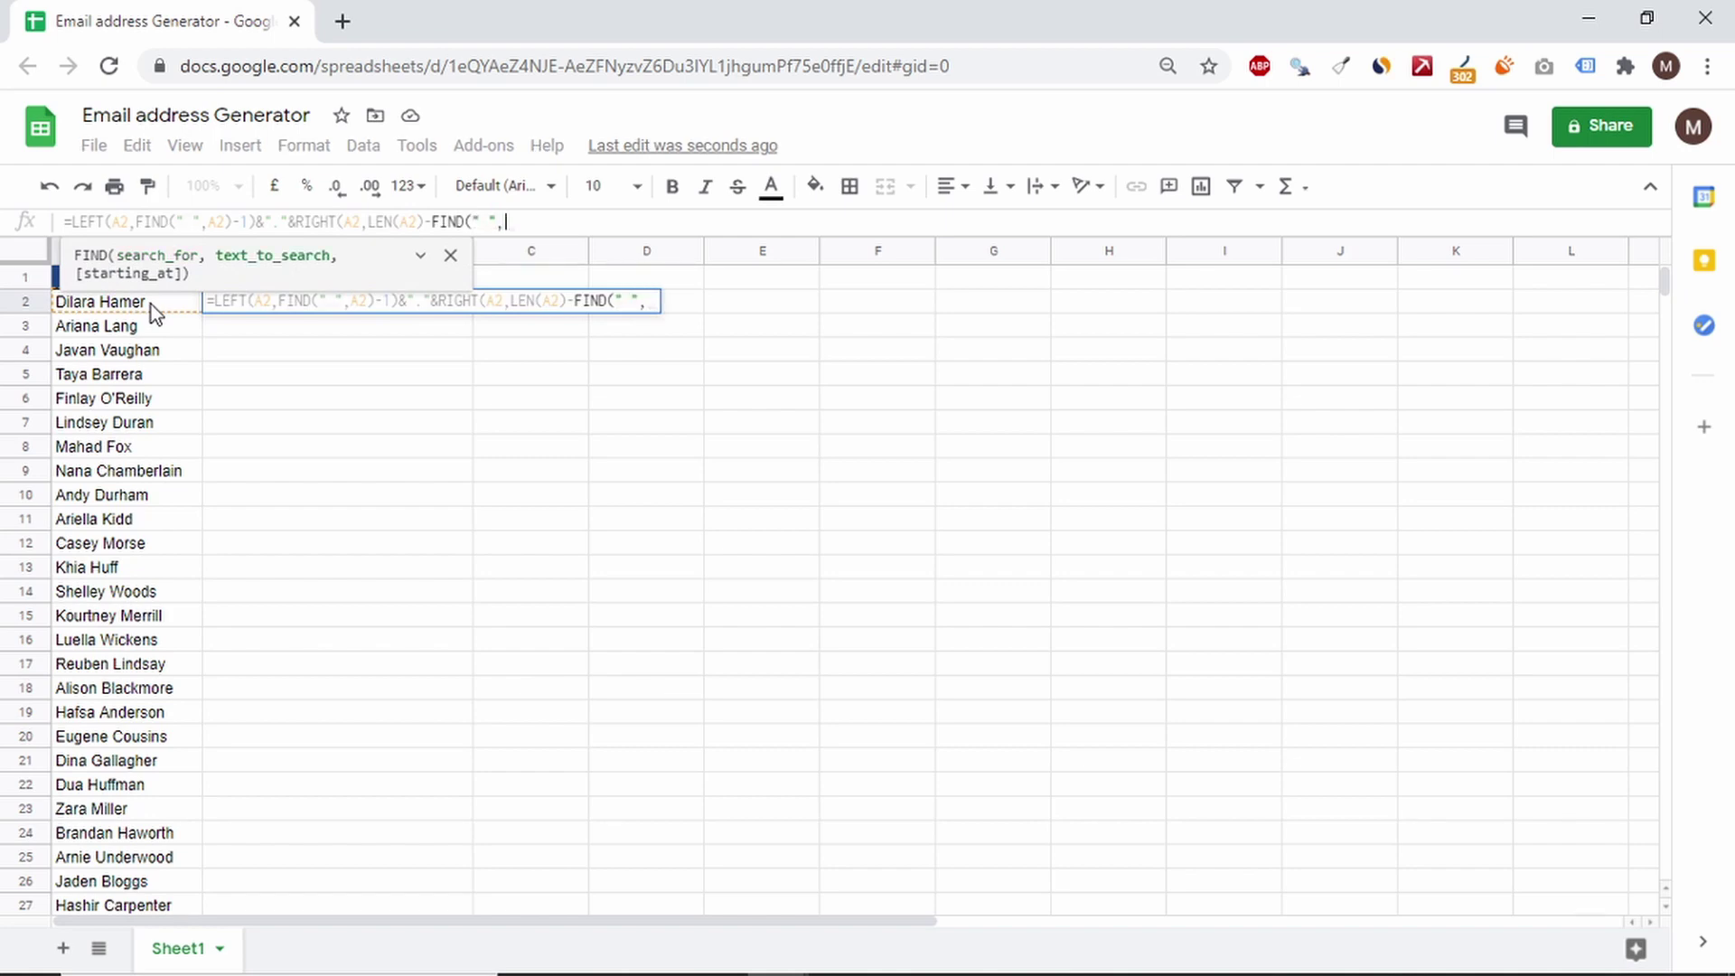
left_click(150, 306)
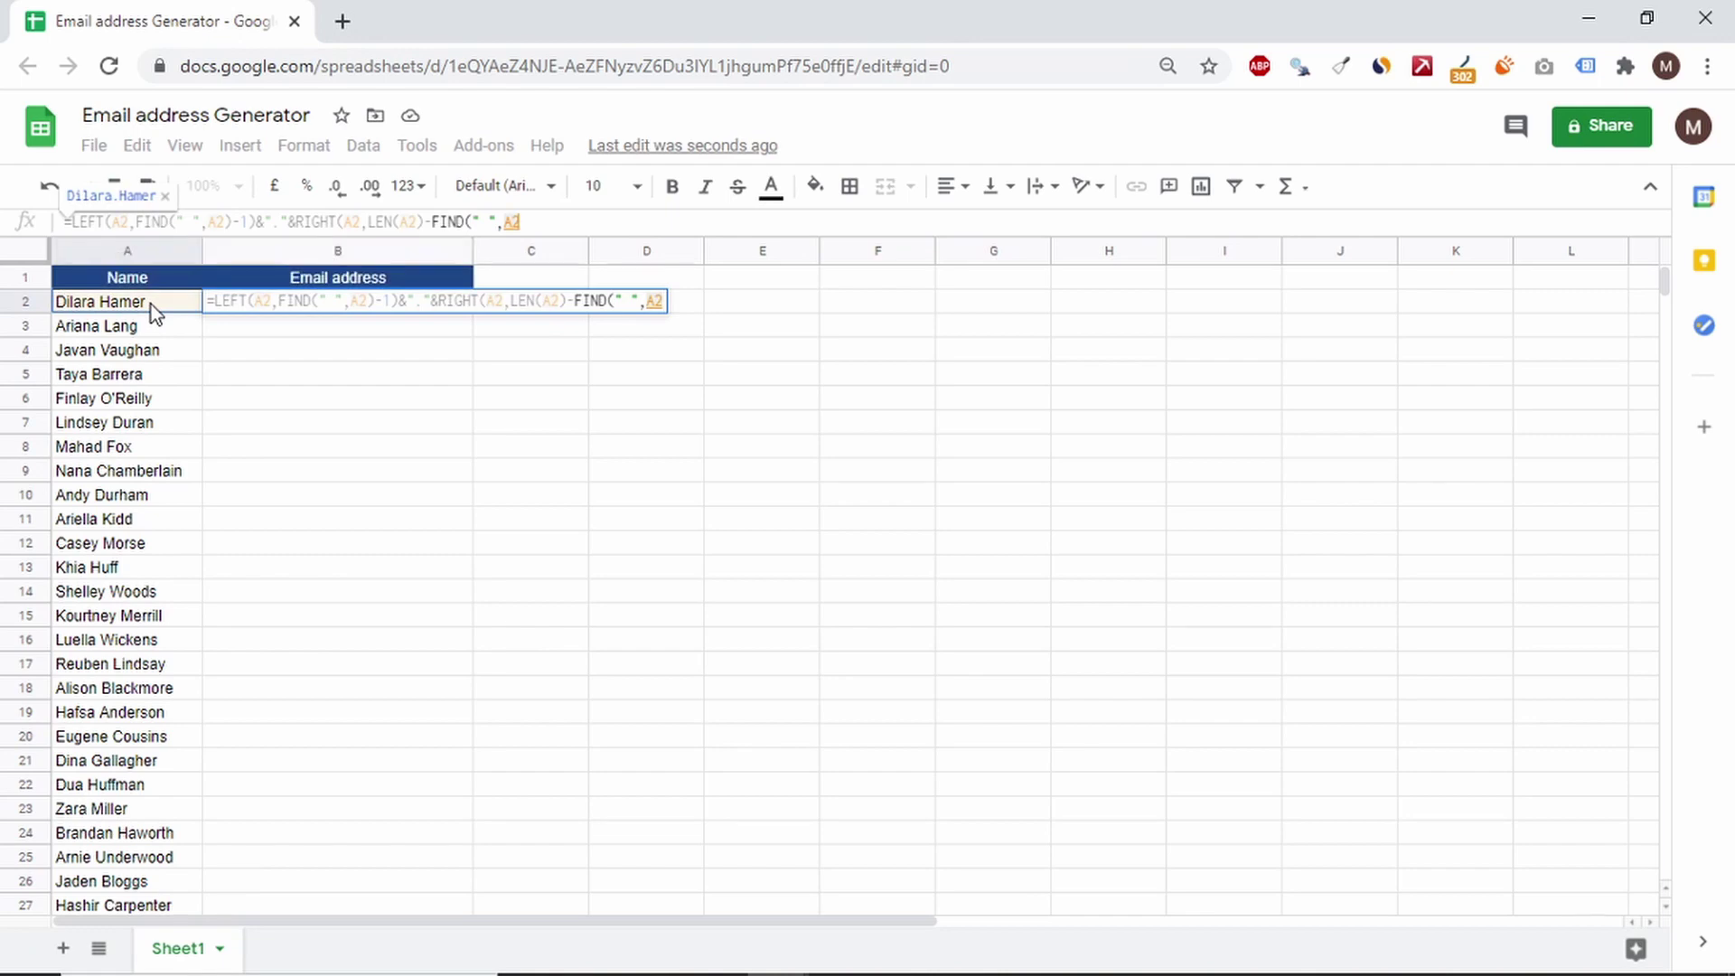
type(")")
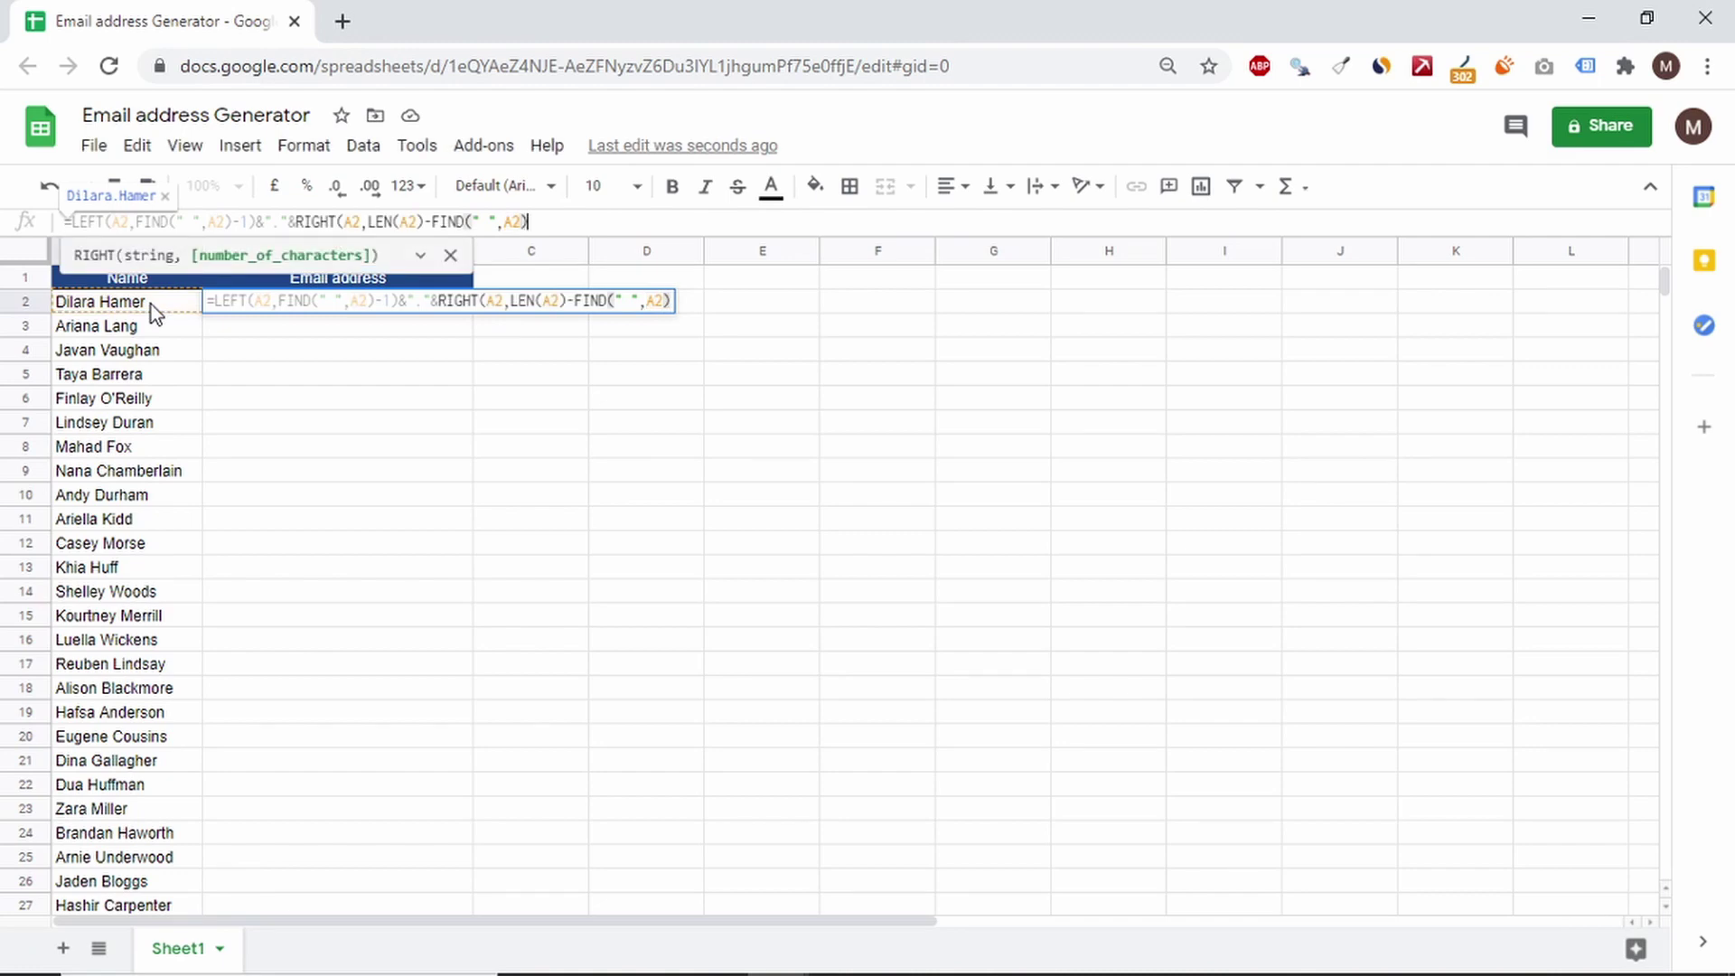
key("Return")
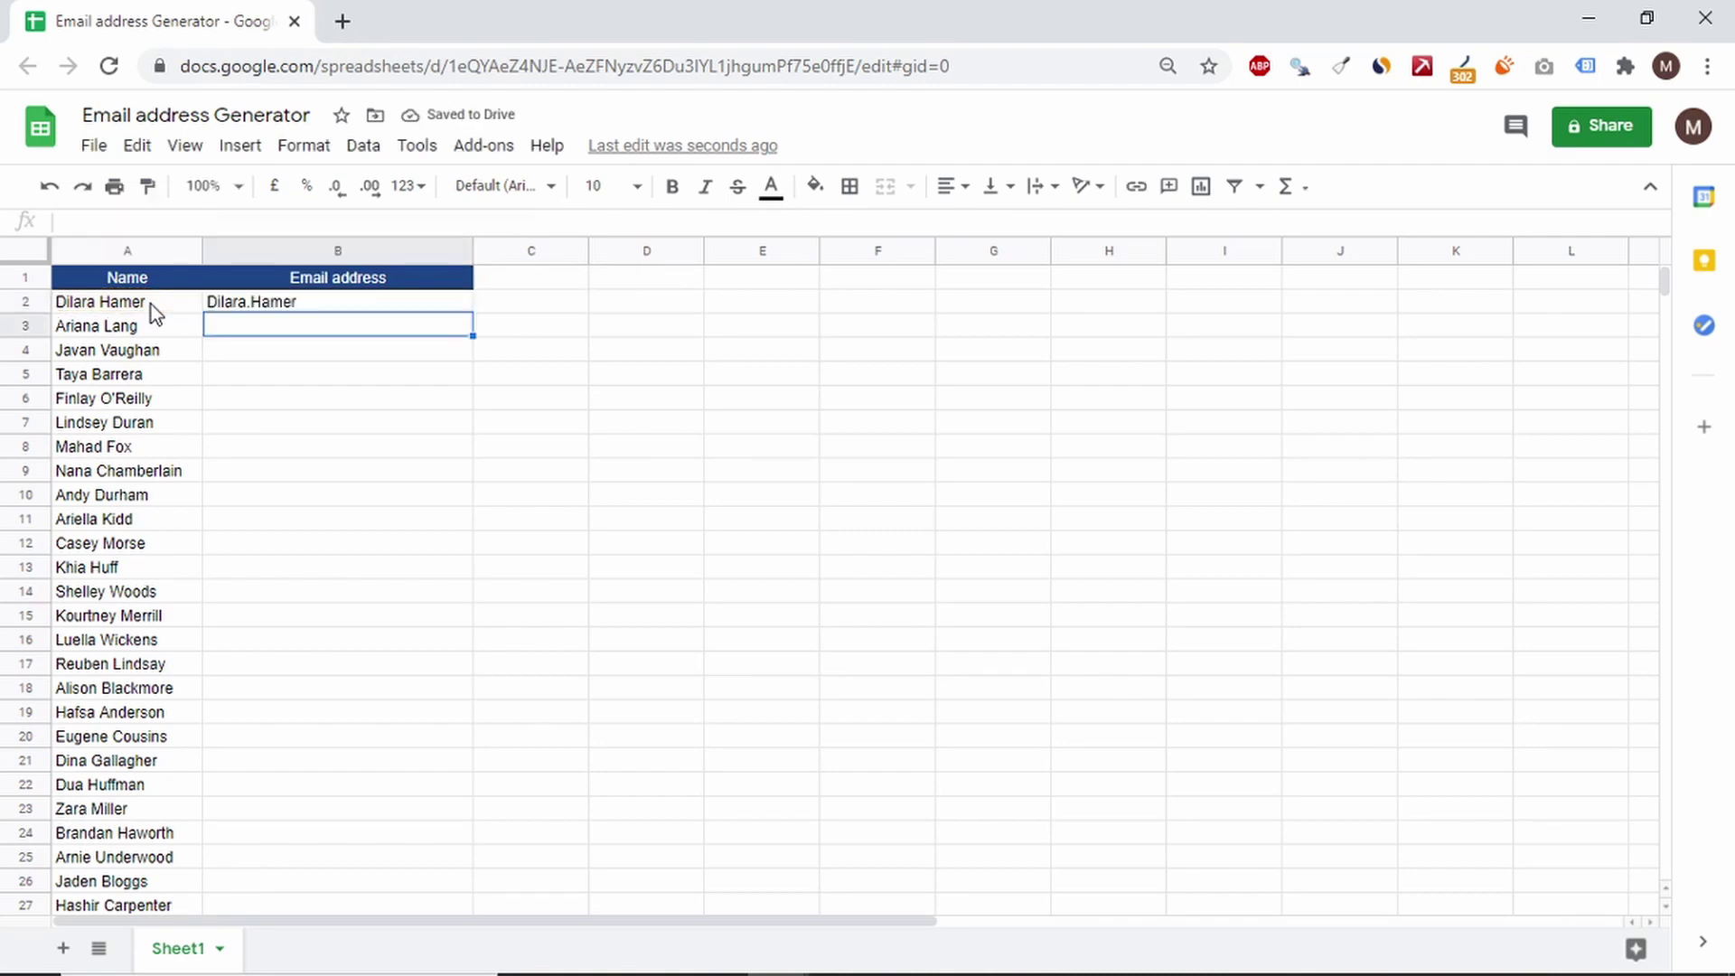
Step: Append &"company.com" to B2's formula so the address ends in company.com
left_click(322, 305)
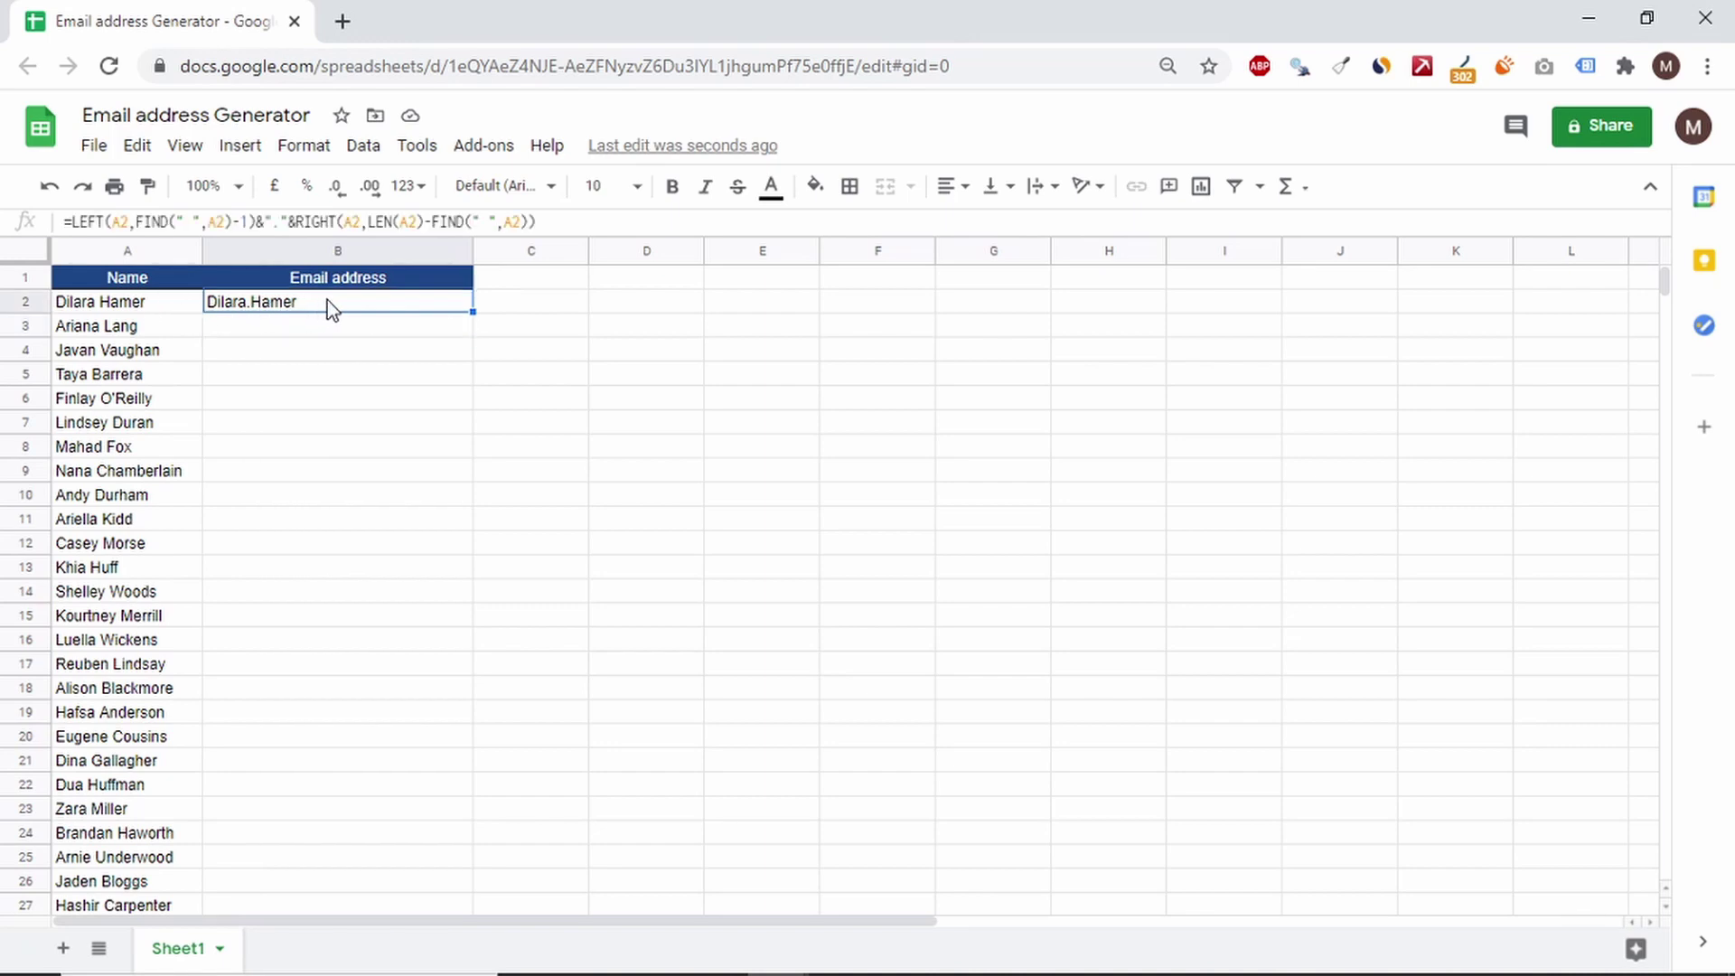
left_click(552, 219)
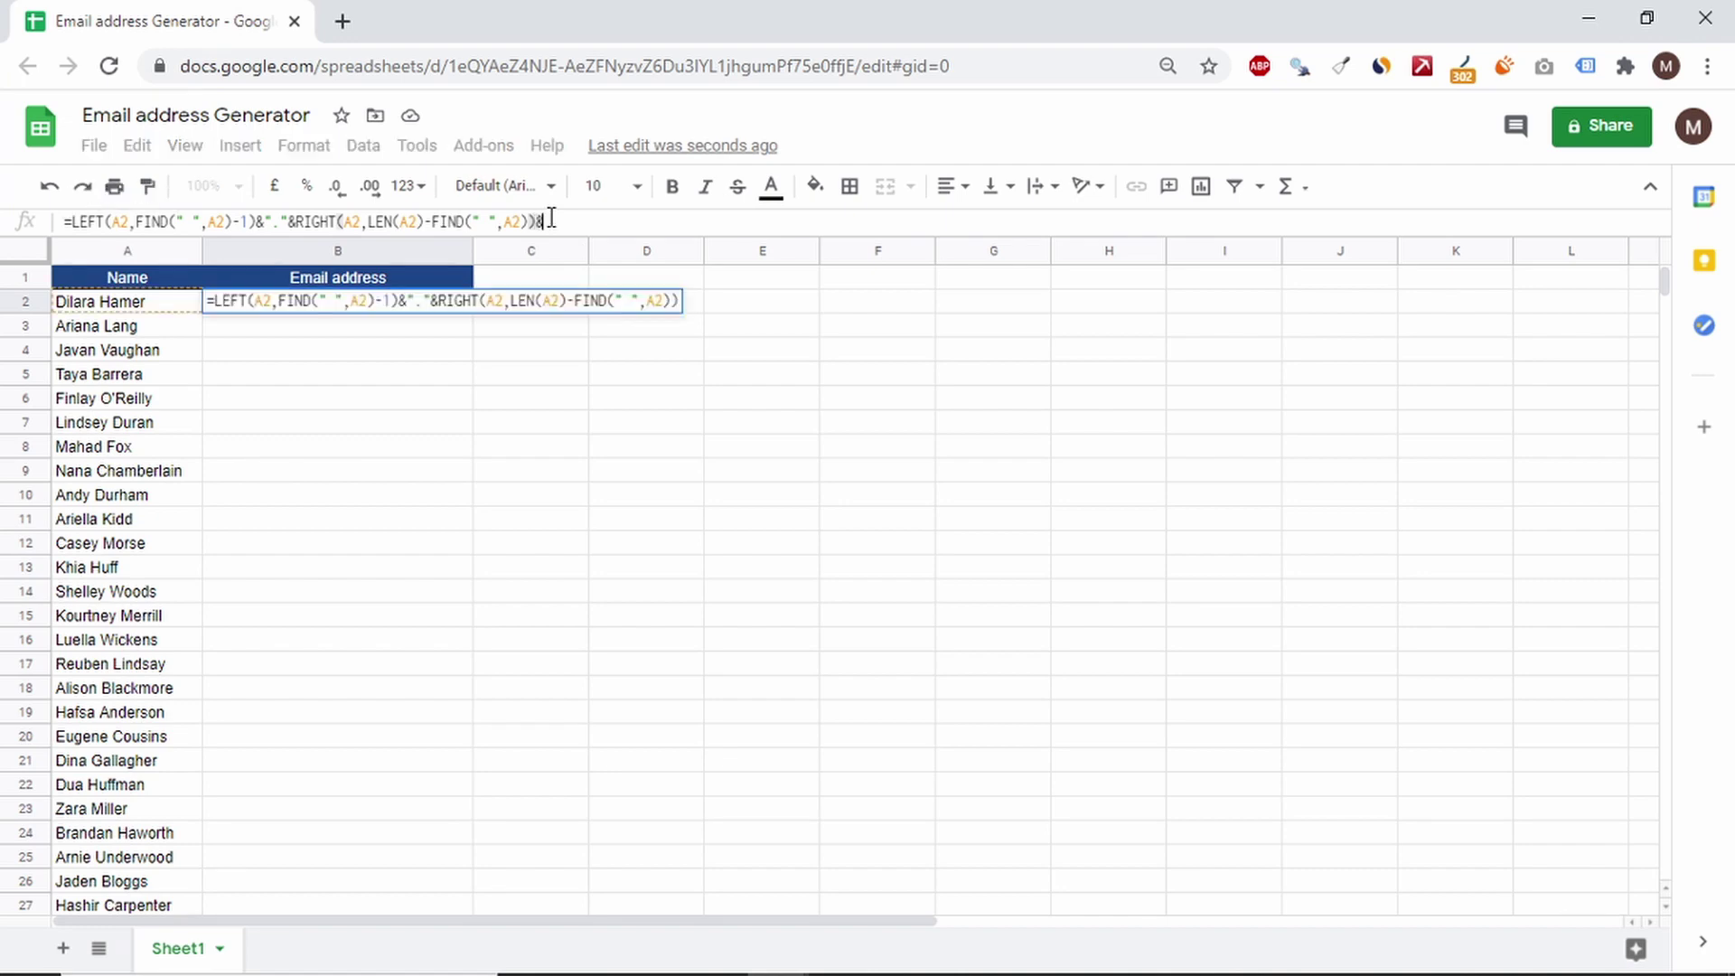
type("&\"comp")
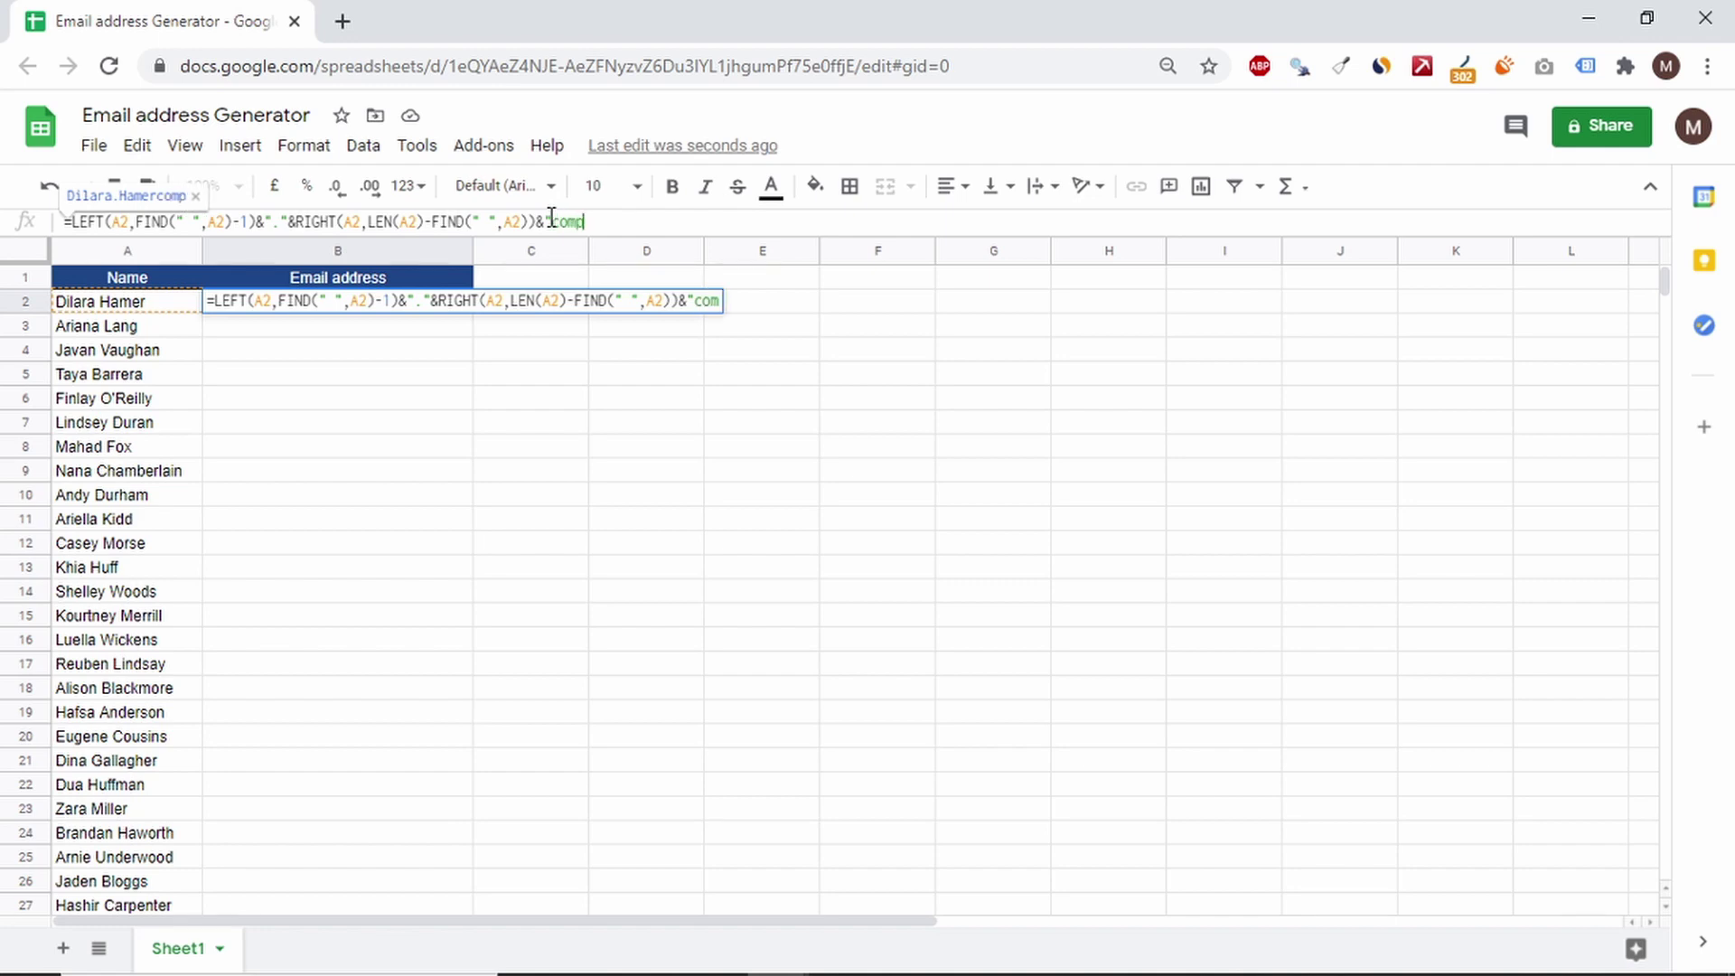
type("any.com")
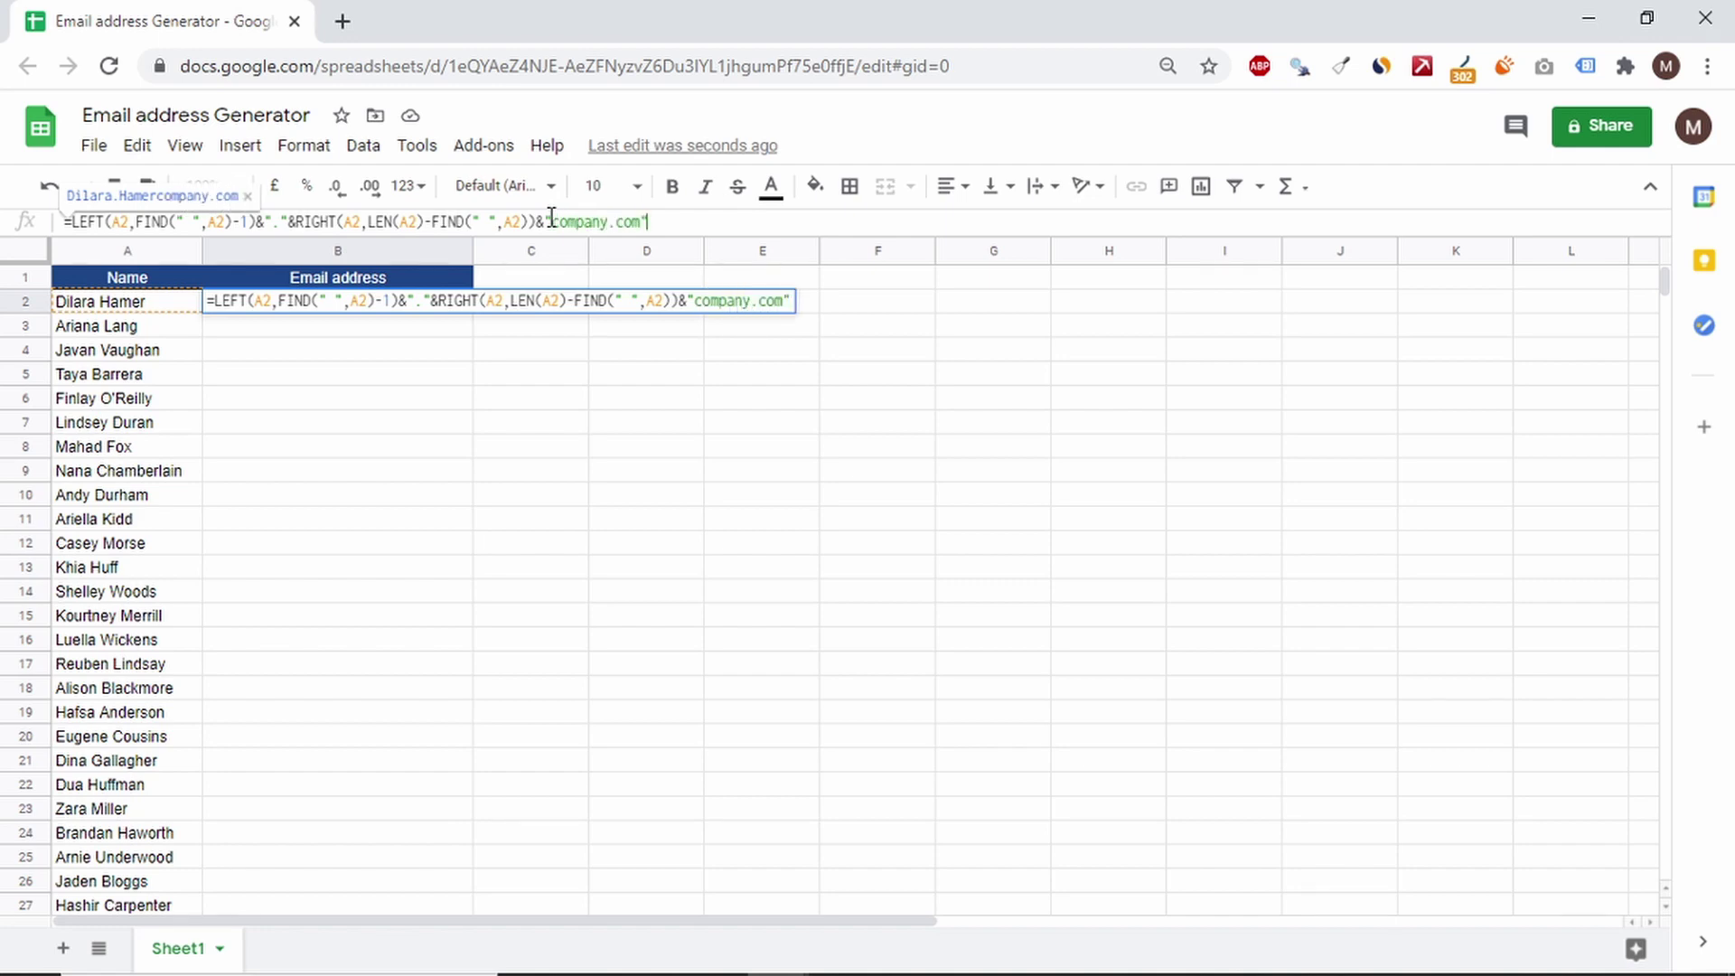
key("Return")
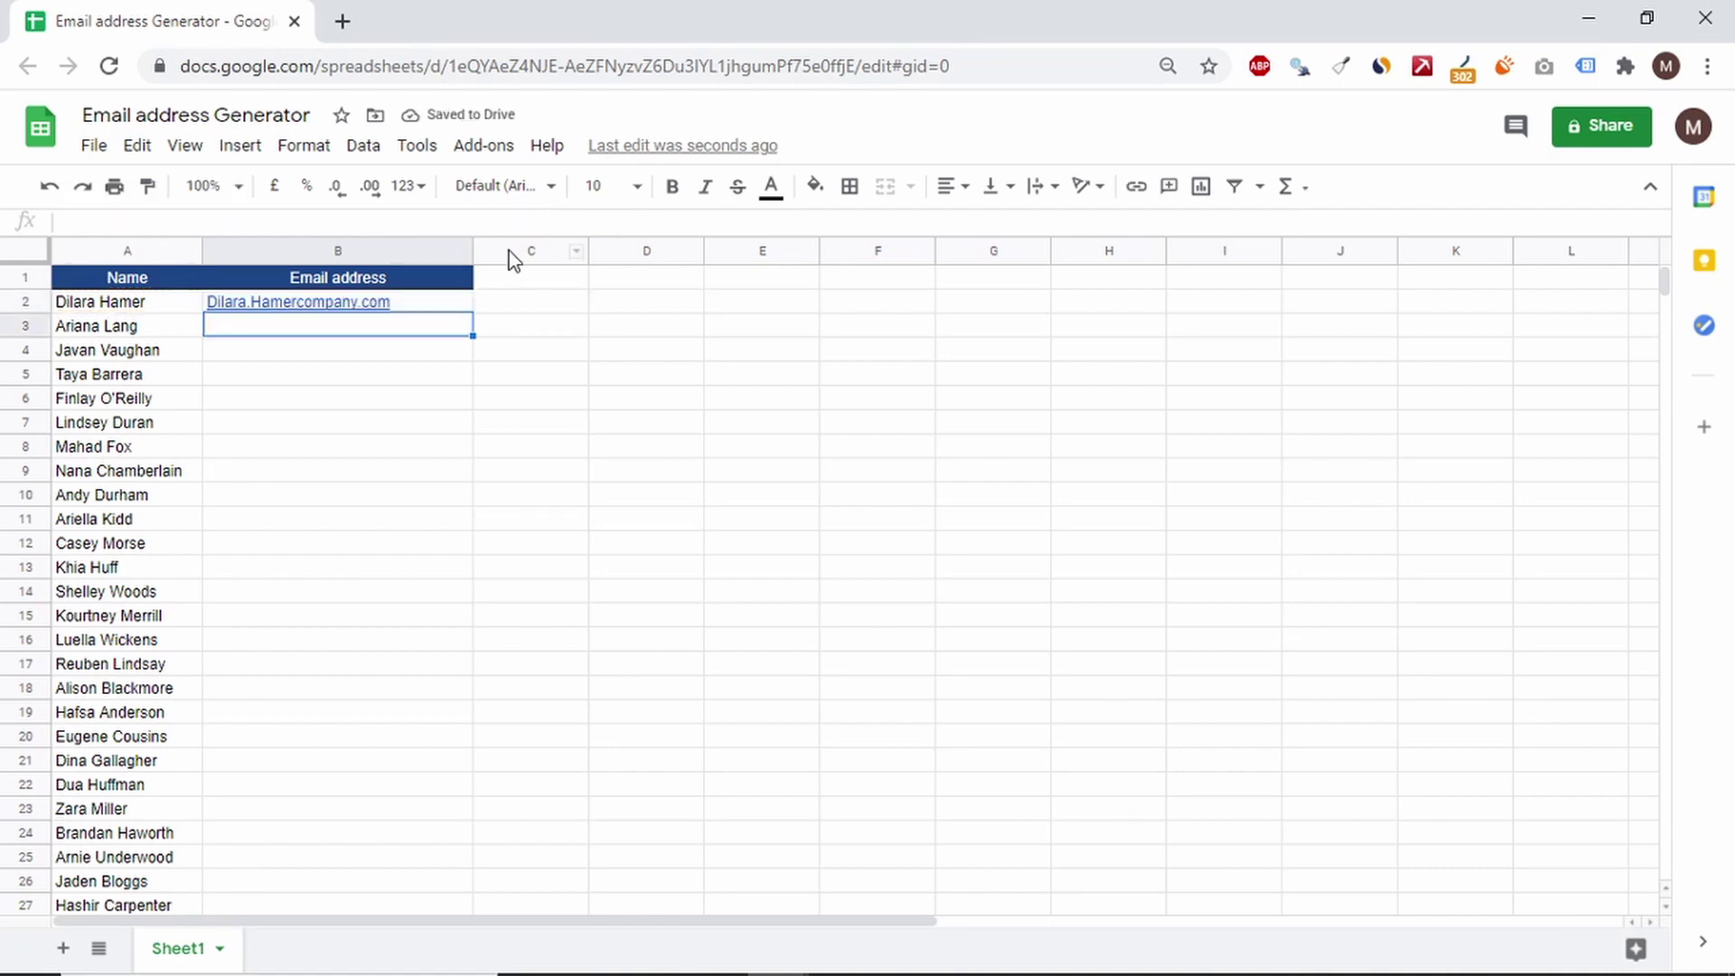
left_click(439, 309)
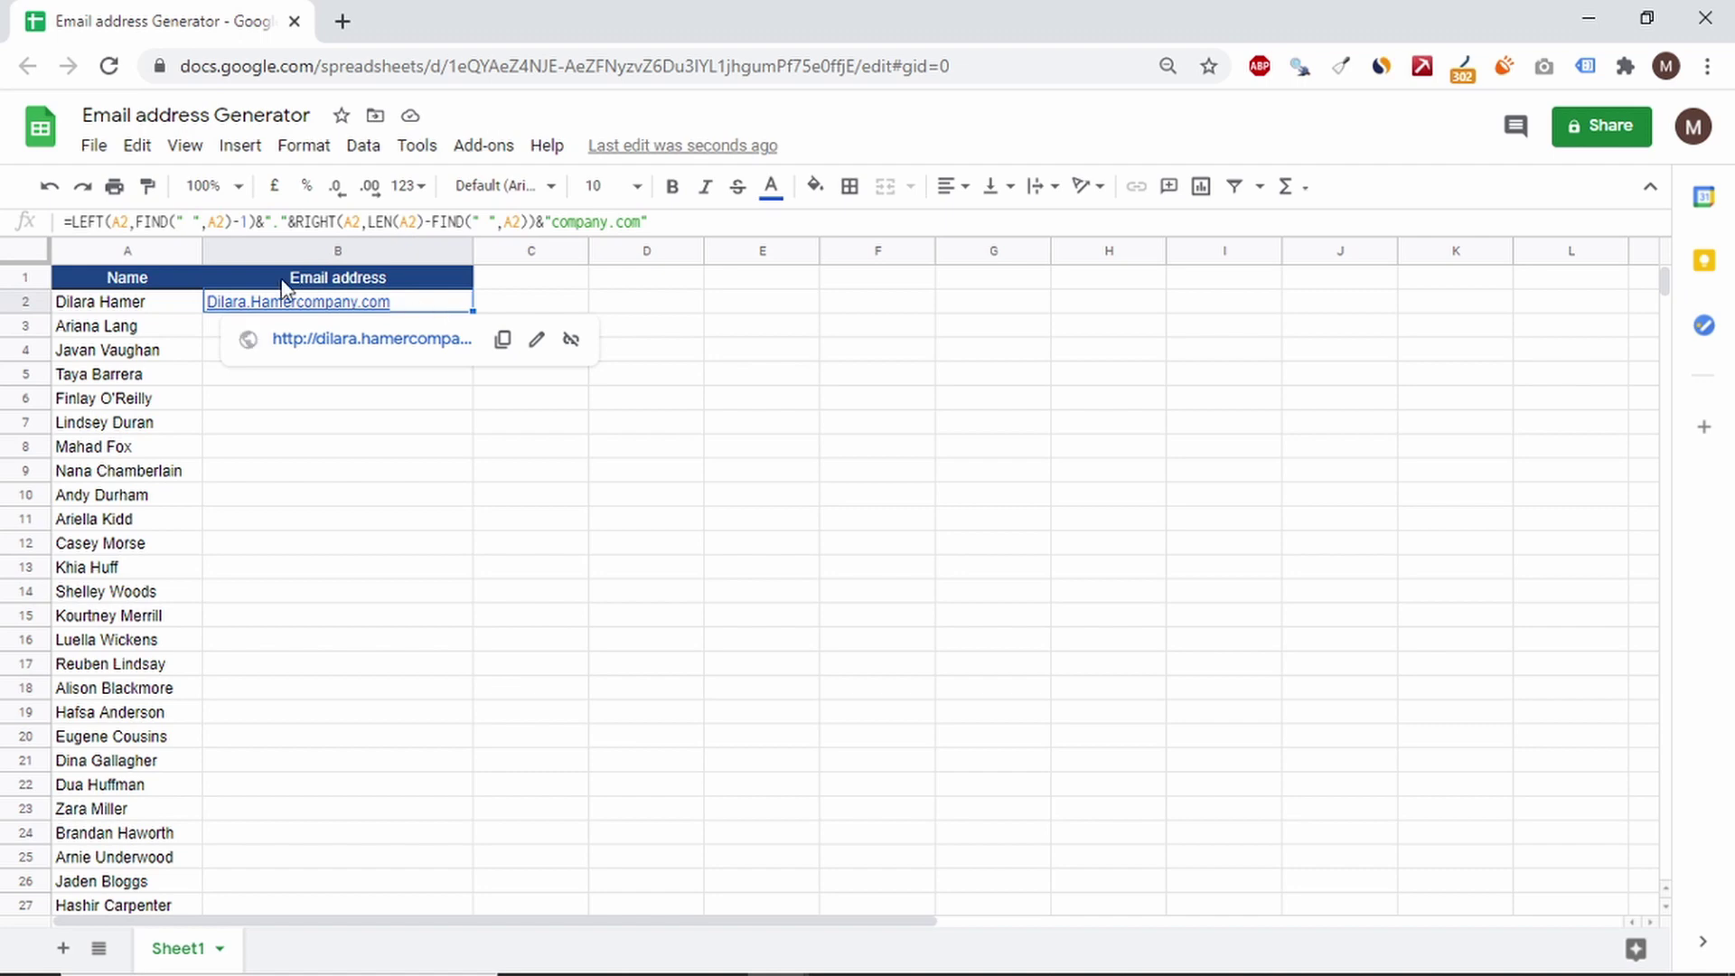
Step: Wrap B2's entire formula in LOWER( … ) so the address is all lowercase
left_click(72, 221)
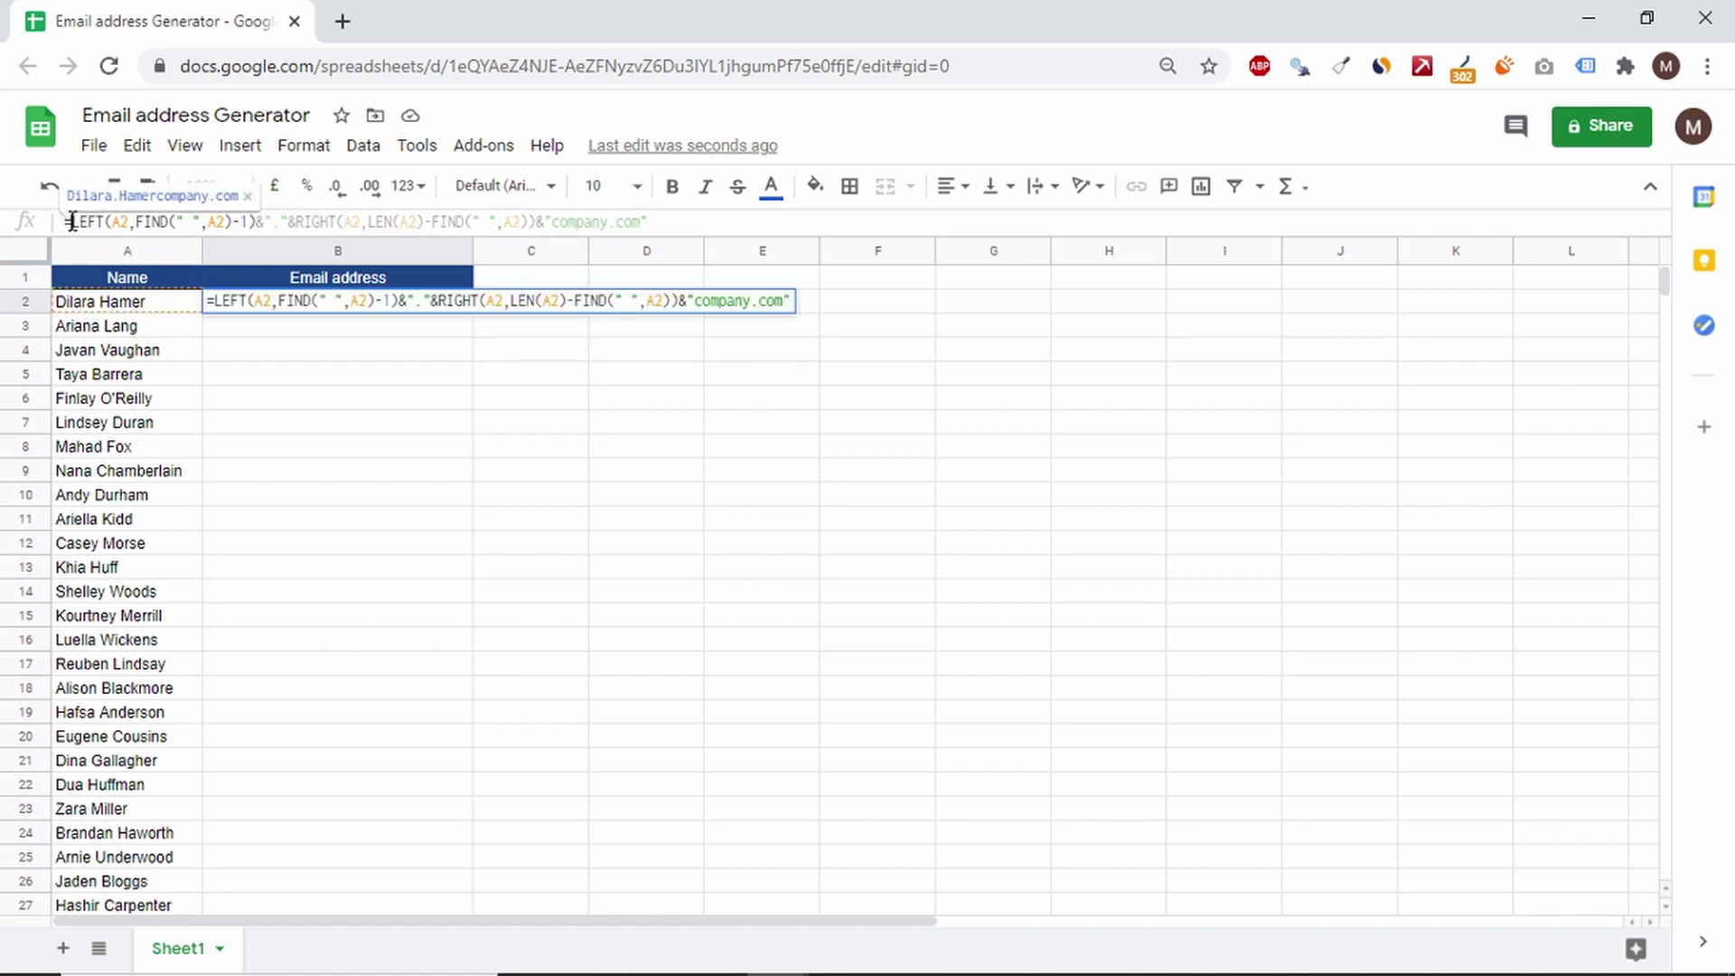
type("LOWER(")
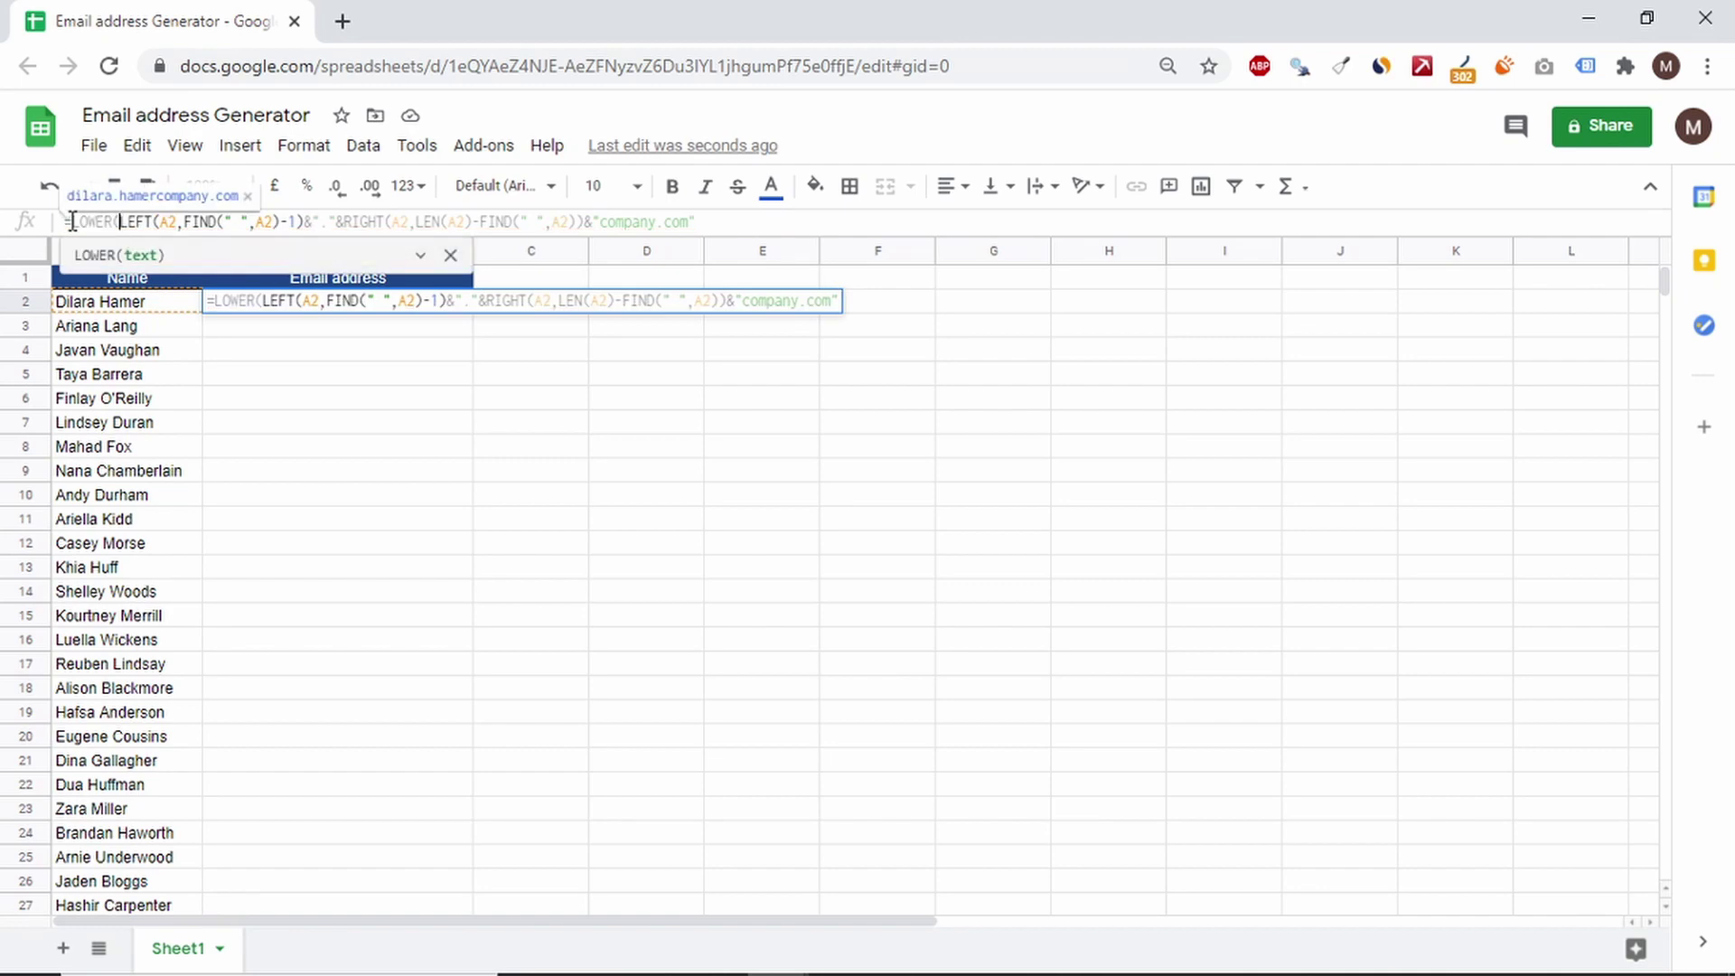
left_click(713, 221)
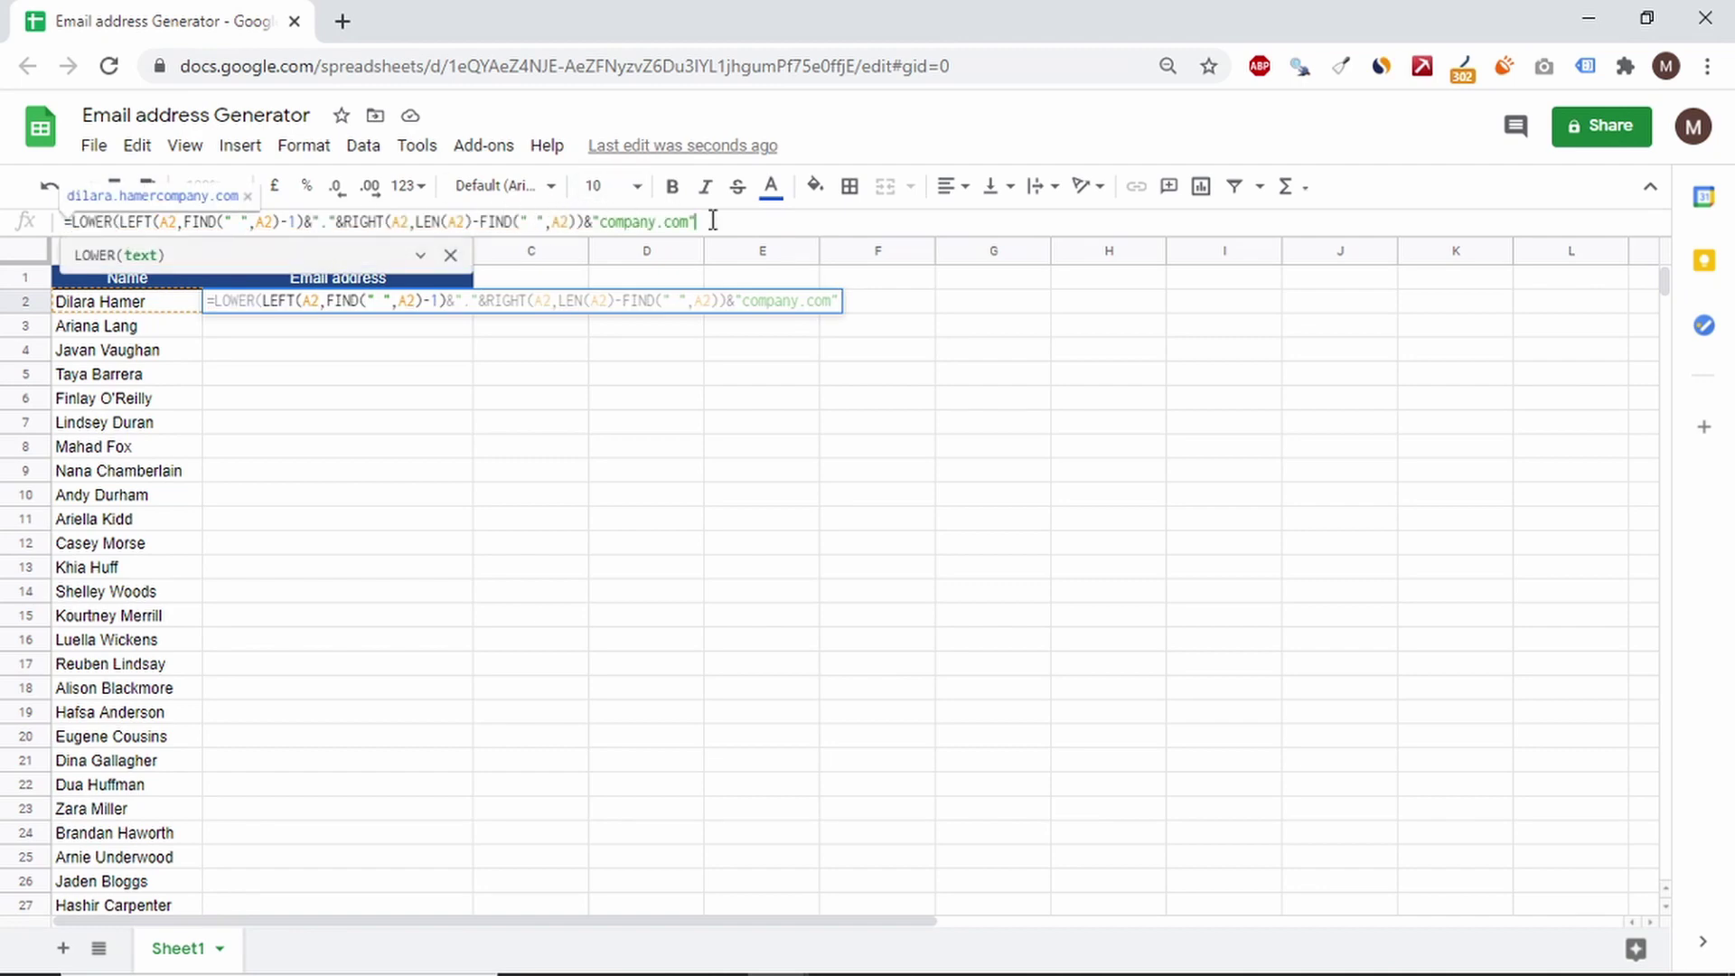
type(")")
key("Return")
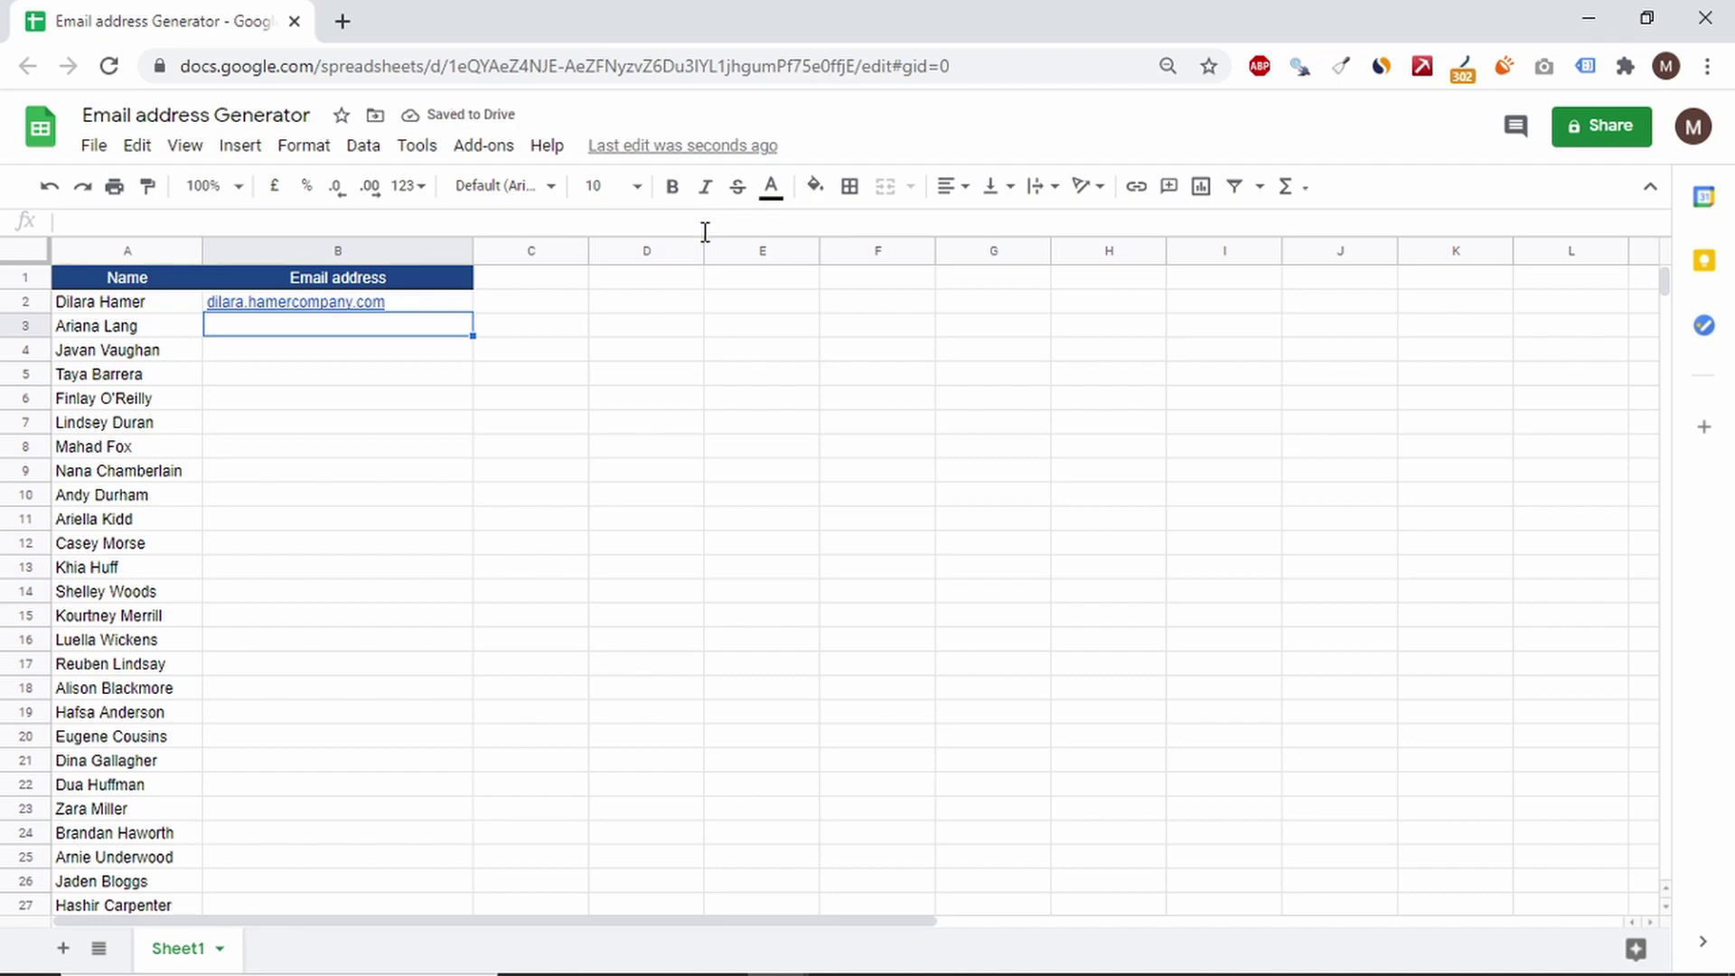
Step: Fill B2's lowercase address formula down column B for every employee
left_click(445, 302)
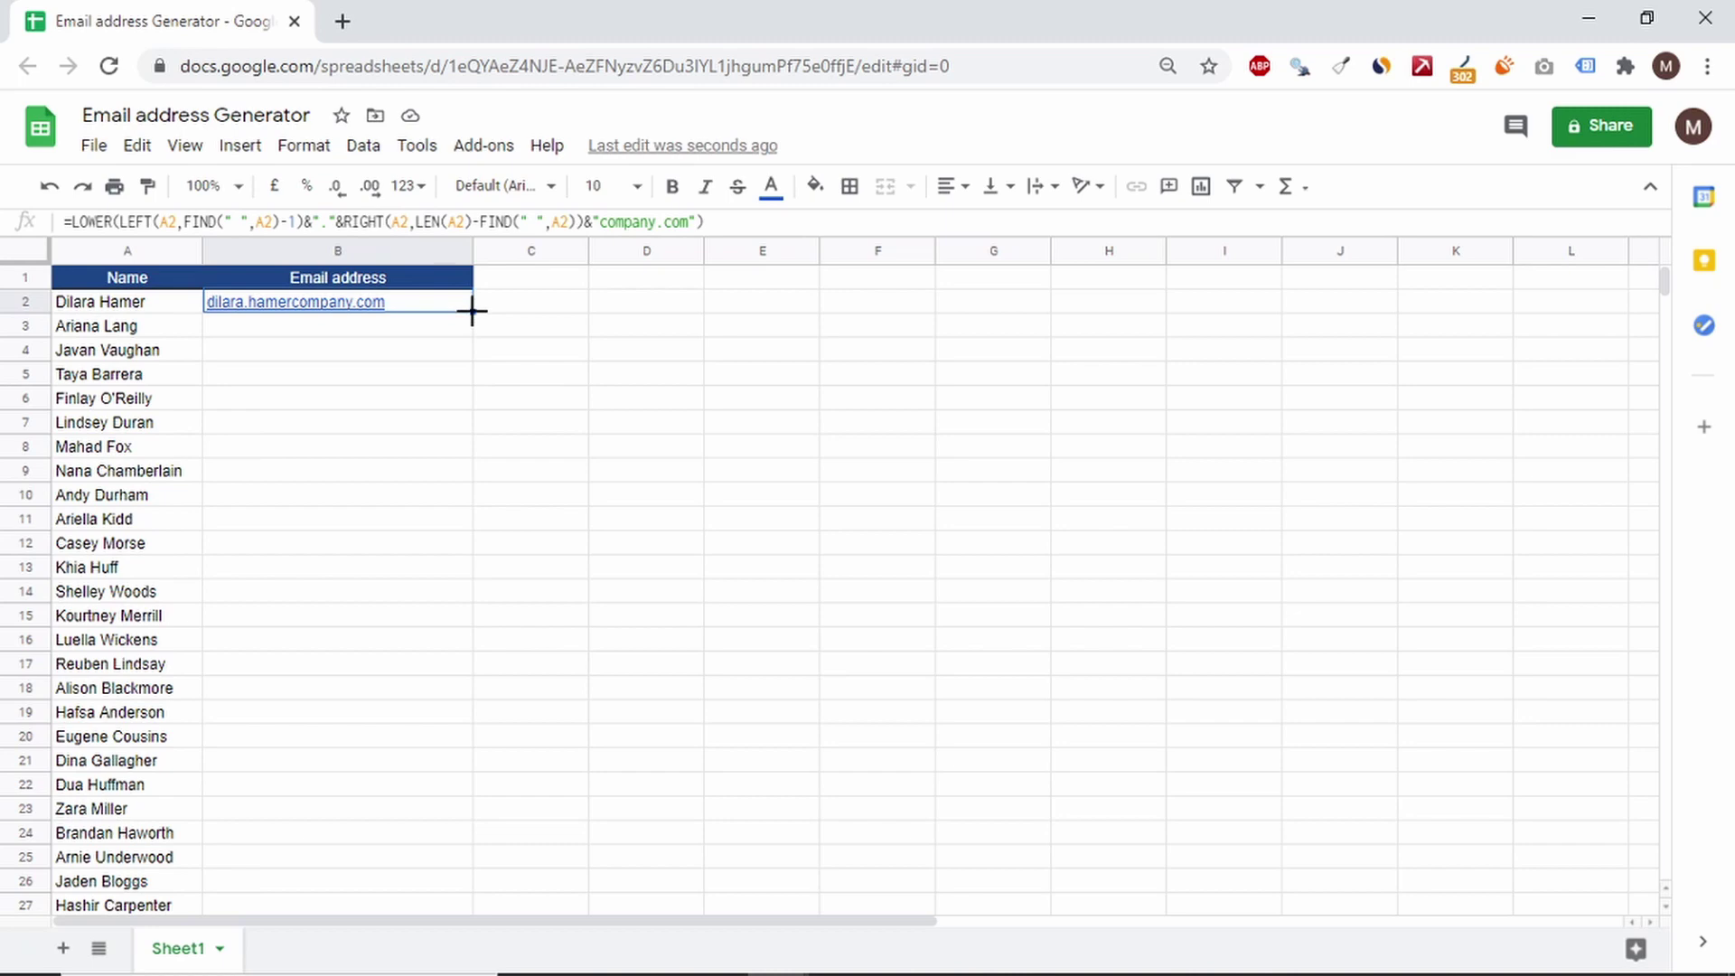
double_click(472, 311)
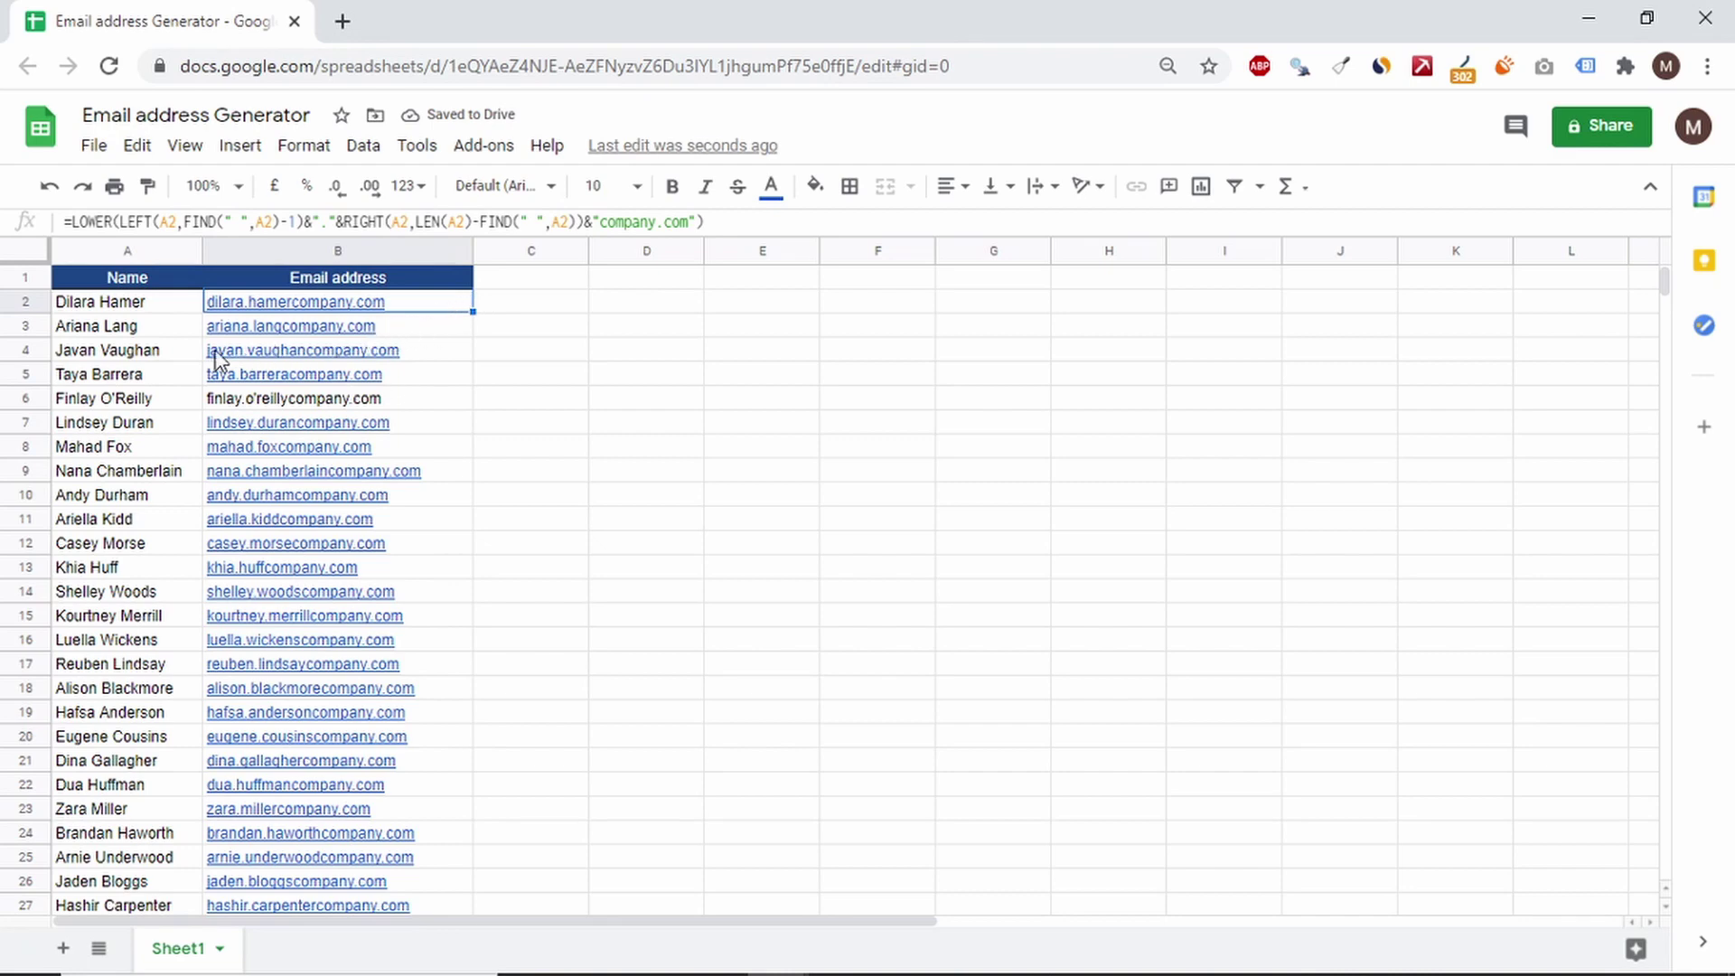
left_click(128, 352)
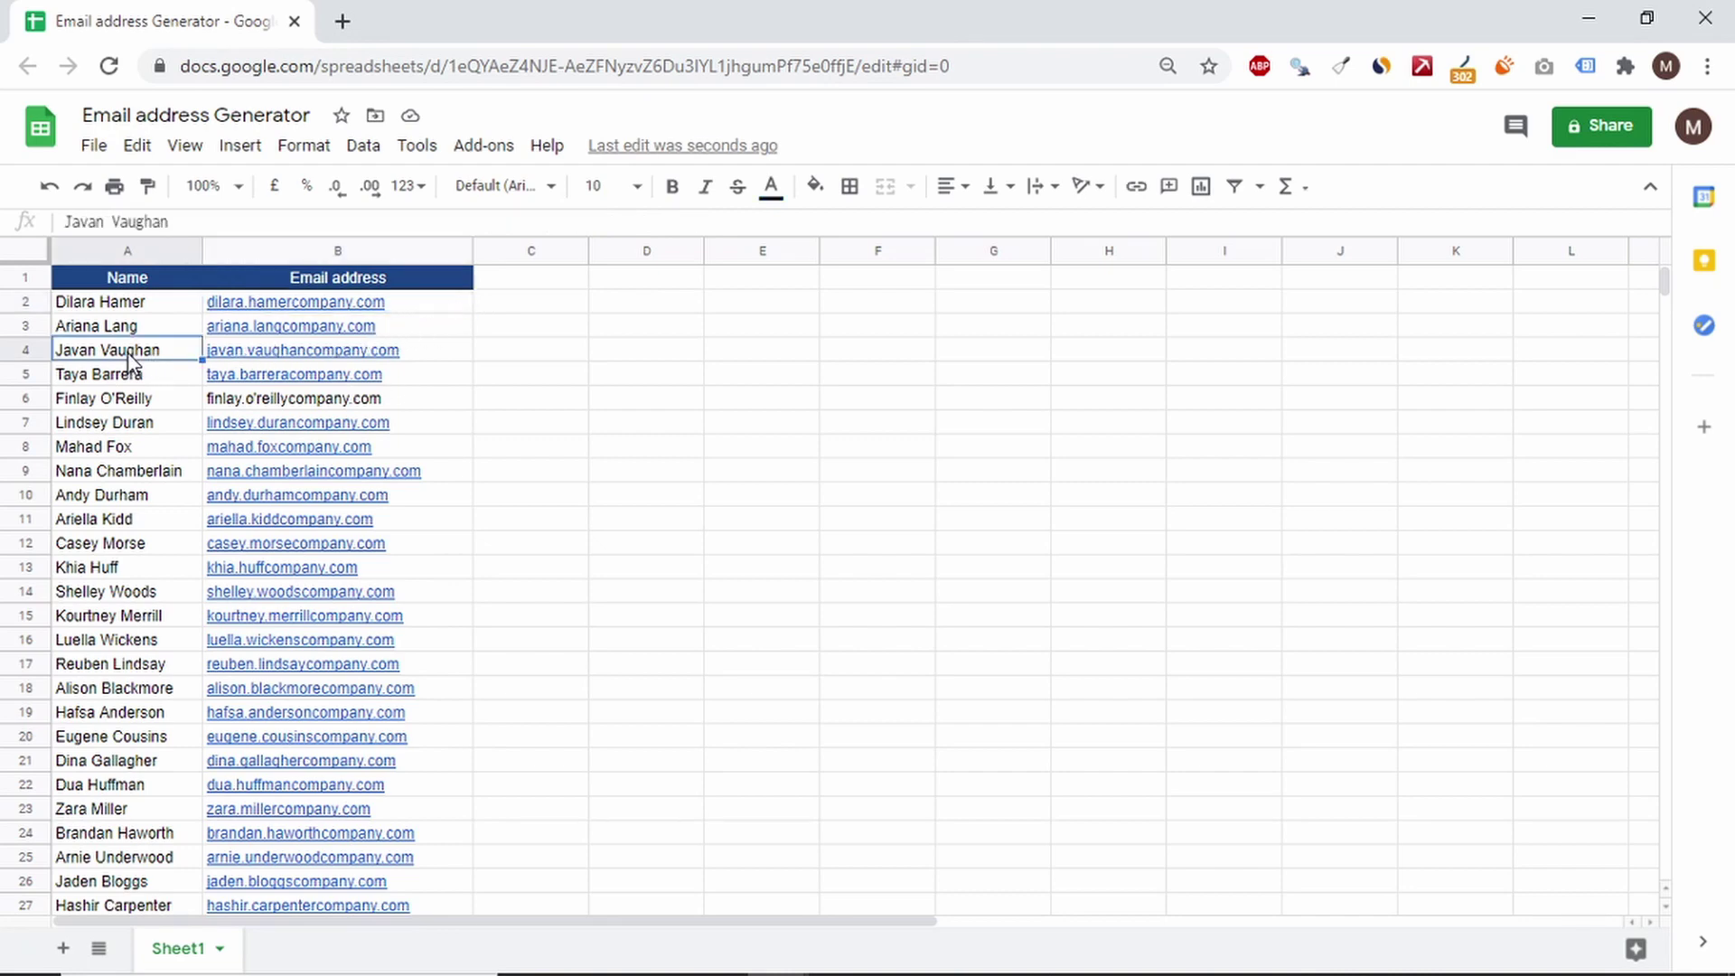
Step: Jump to the end of the name list and select the empty cell A102
key("ctrl+Down")
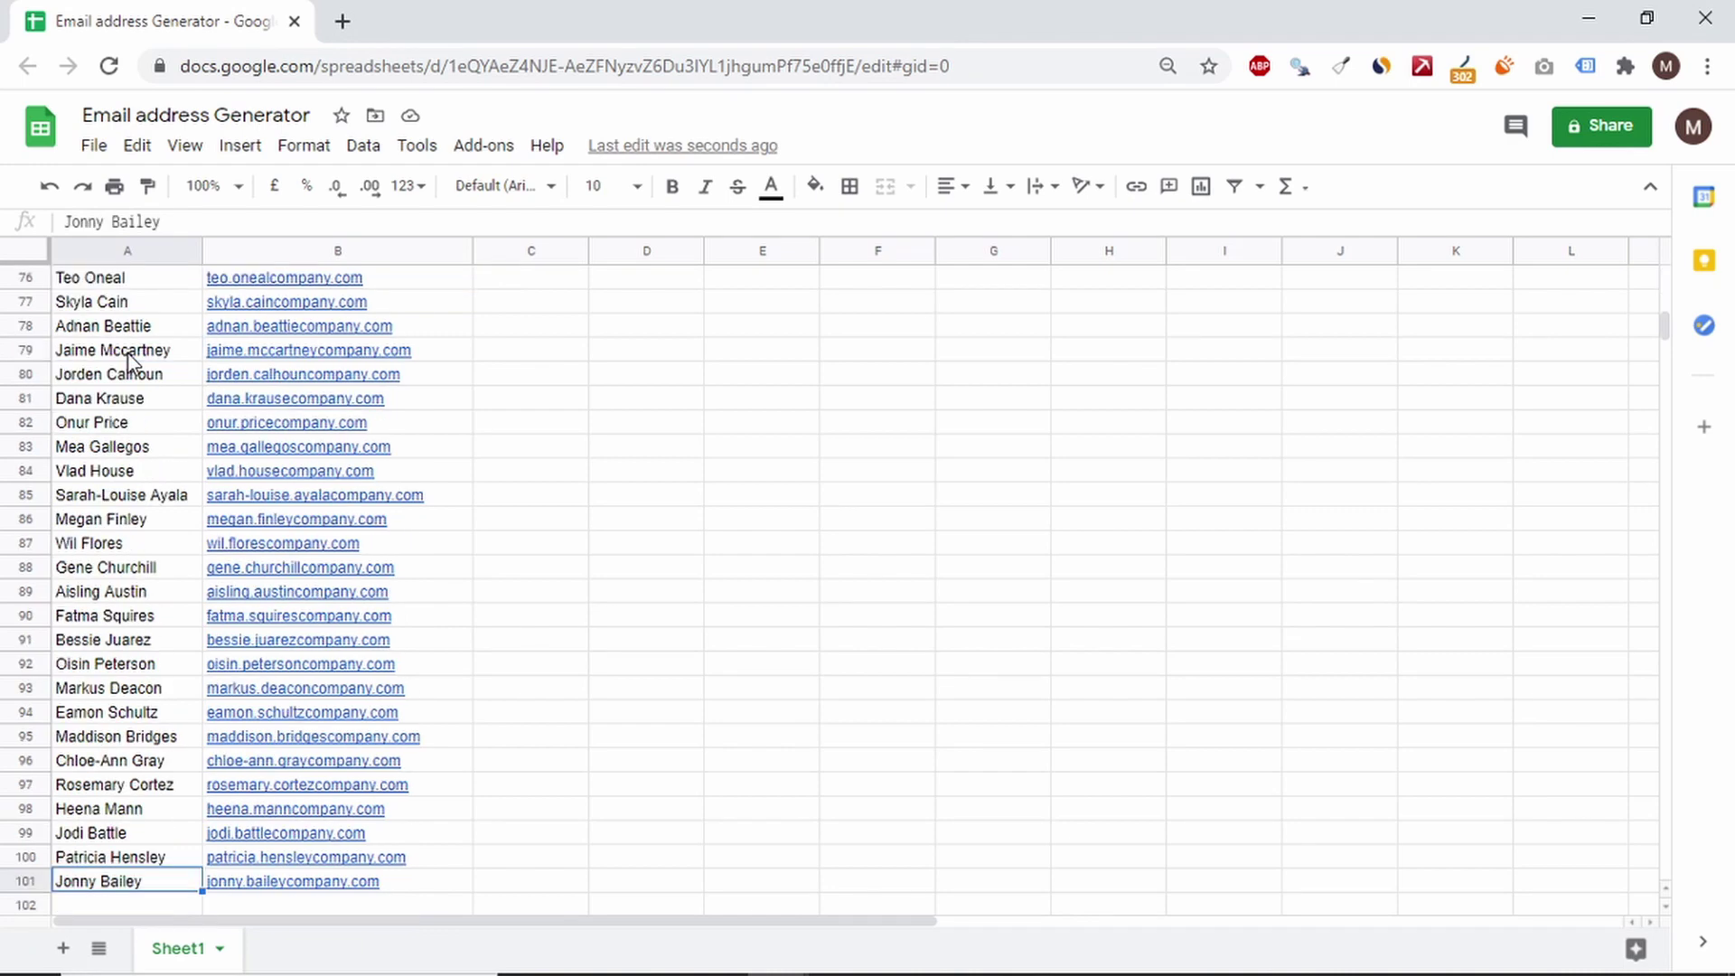
scroll(131, 360, "down", 4)
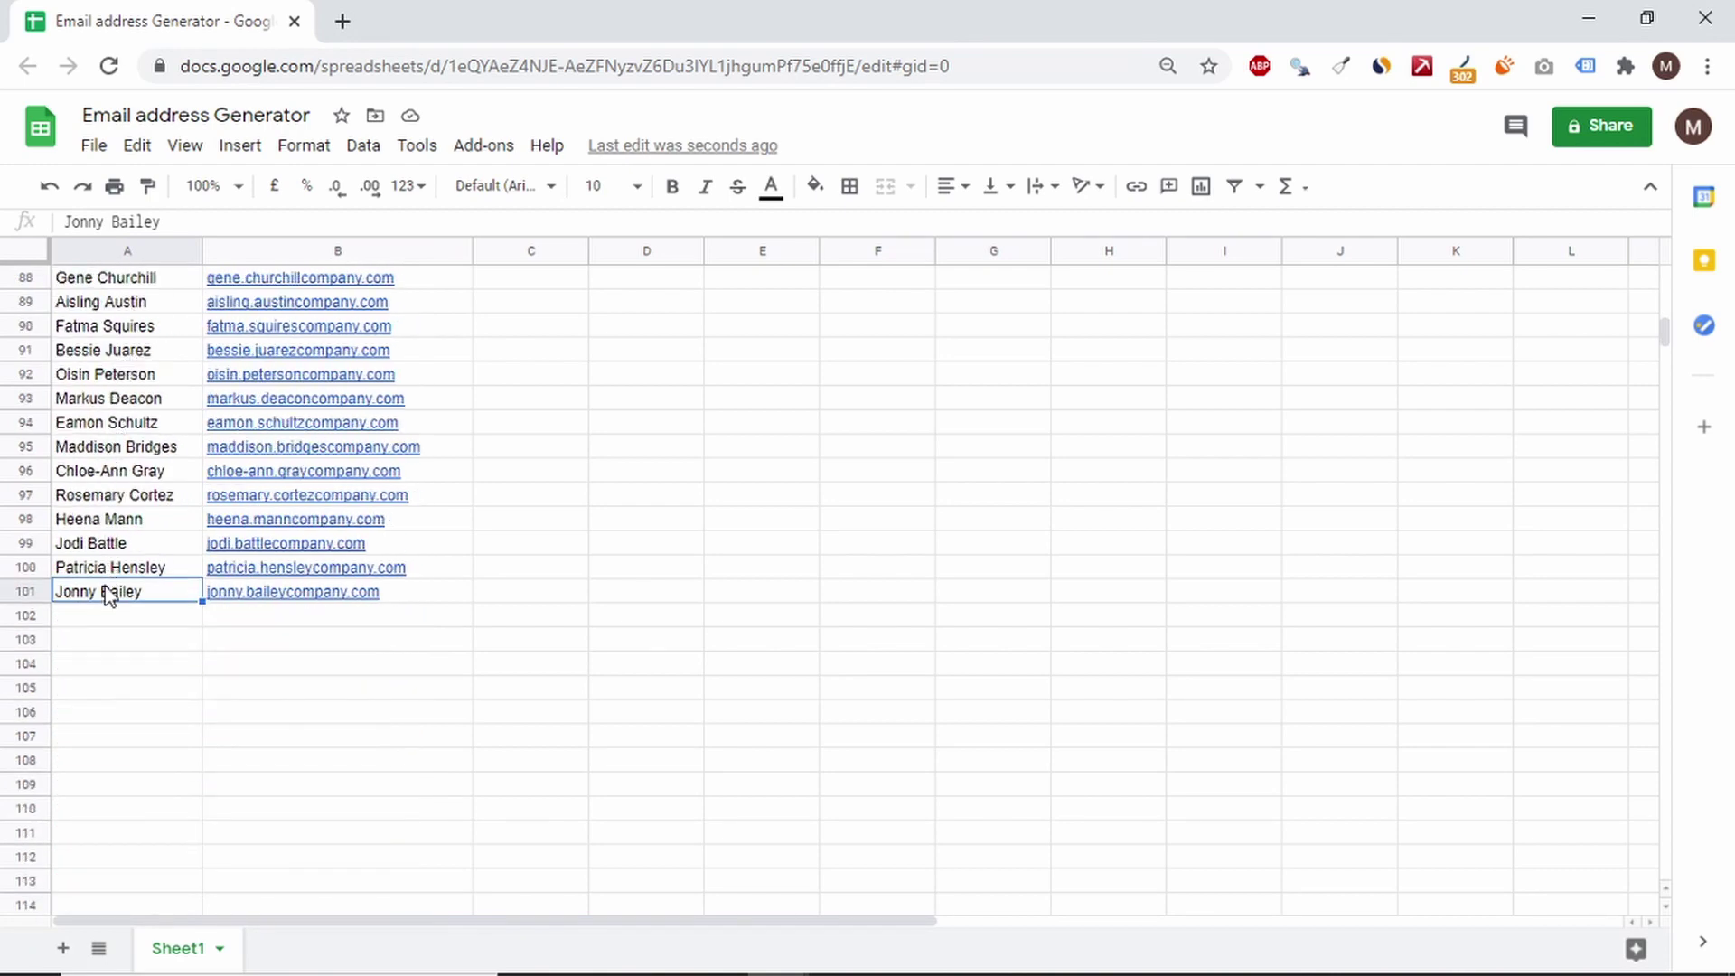
left_click(104, 616)
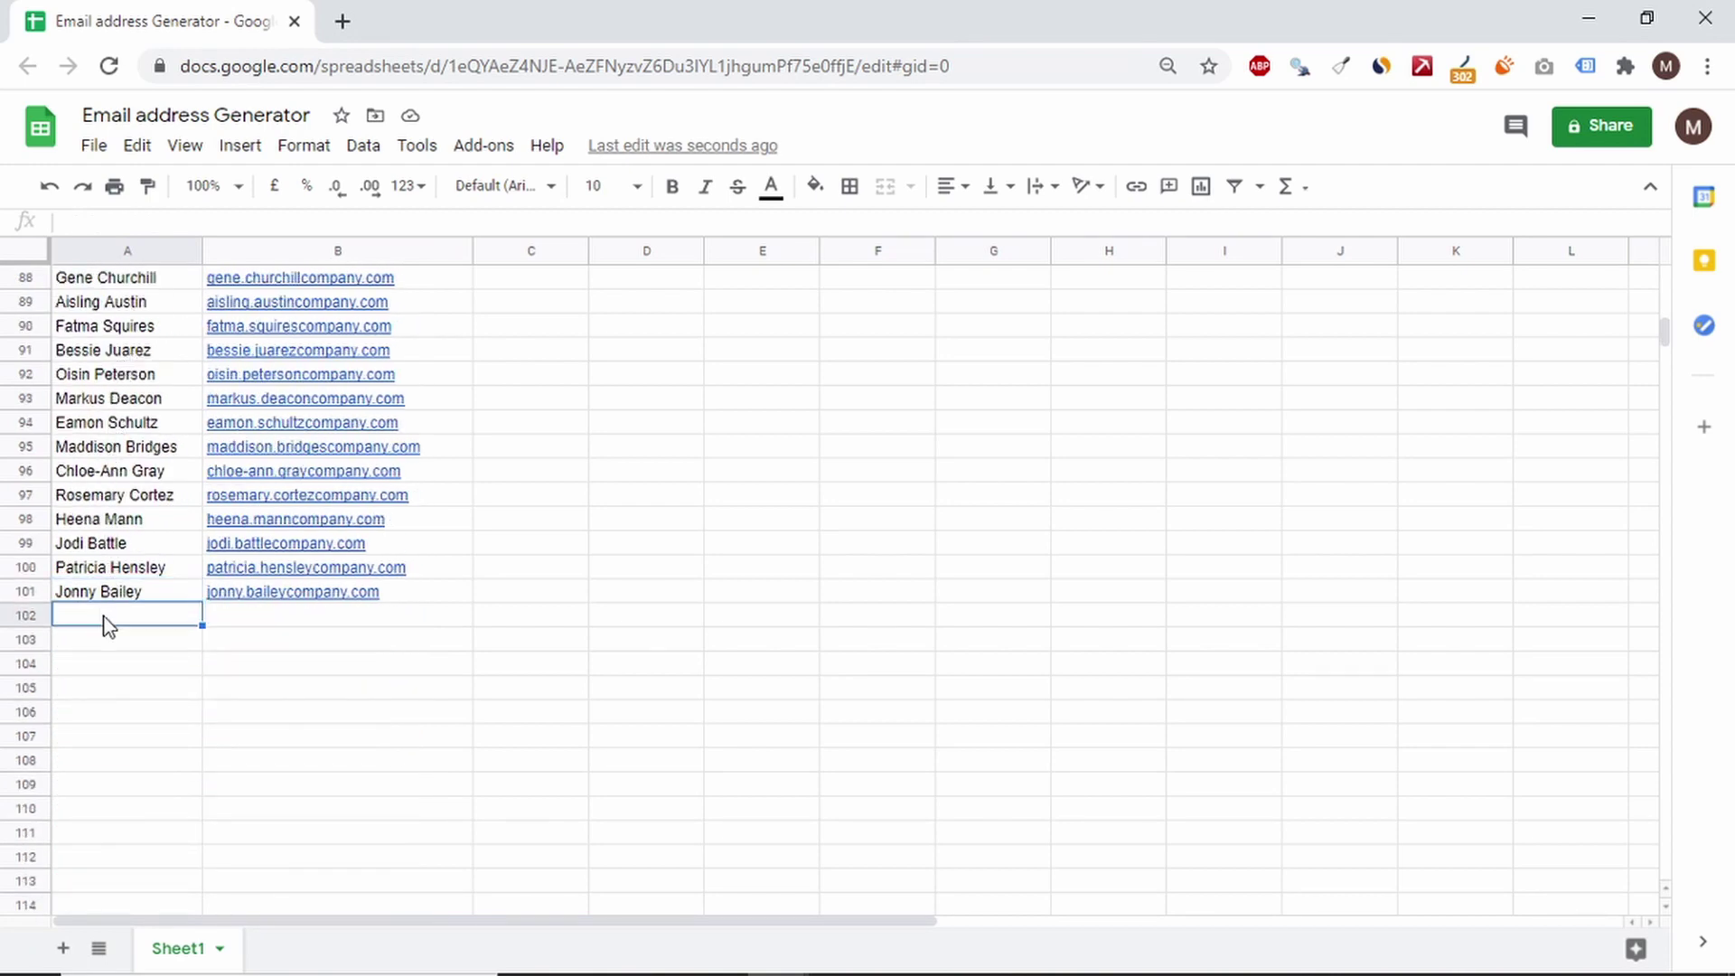
Step: Enter the new employee's full name in cell A102
type("mar")
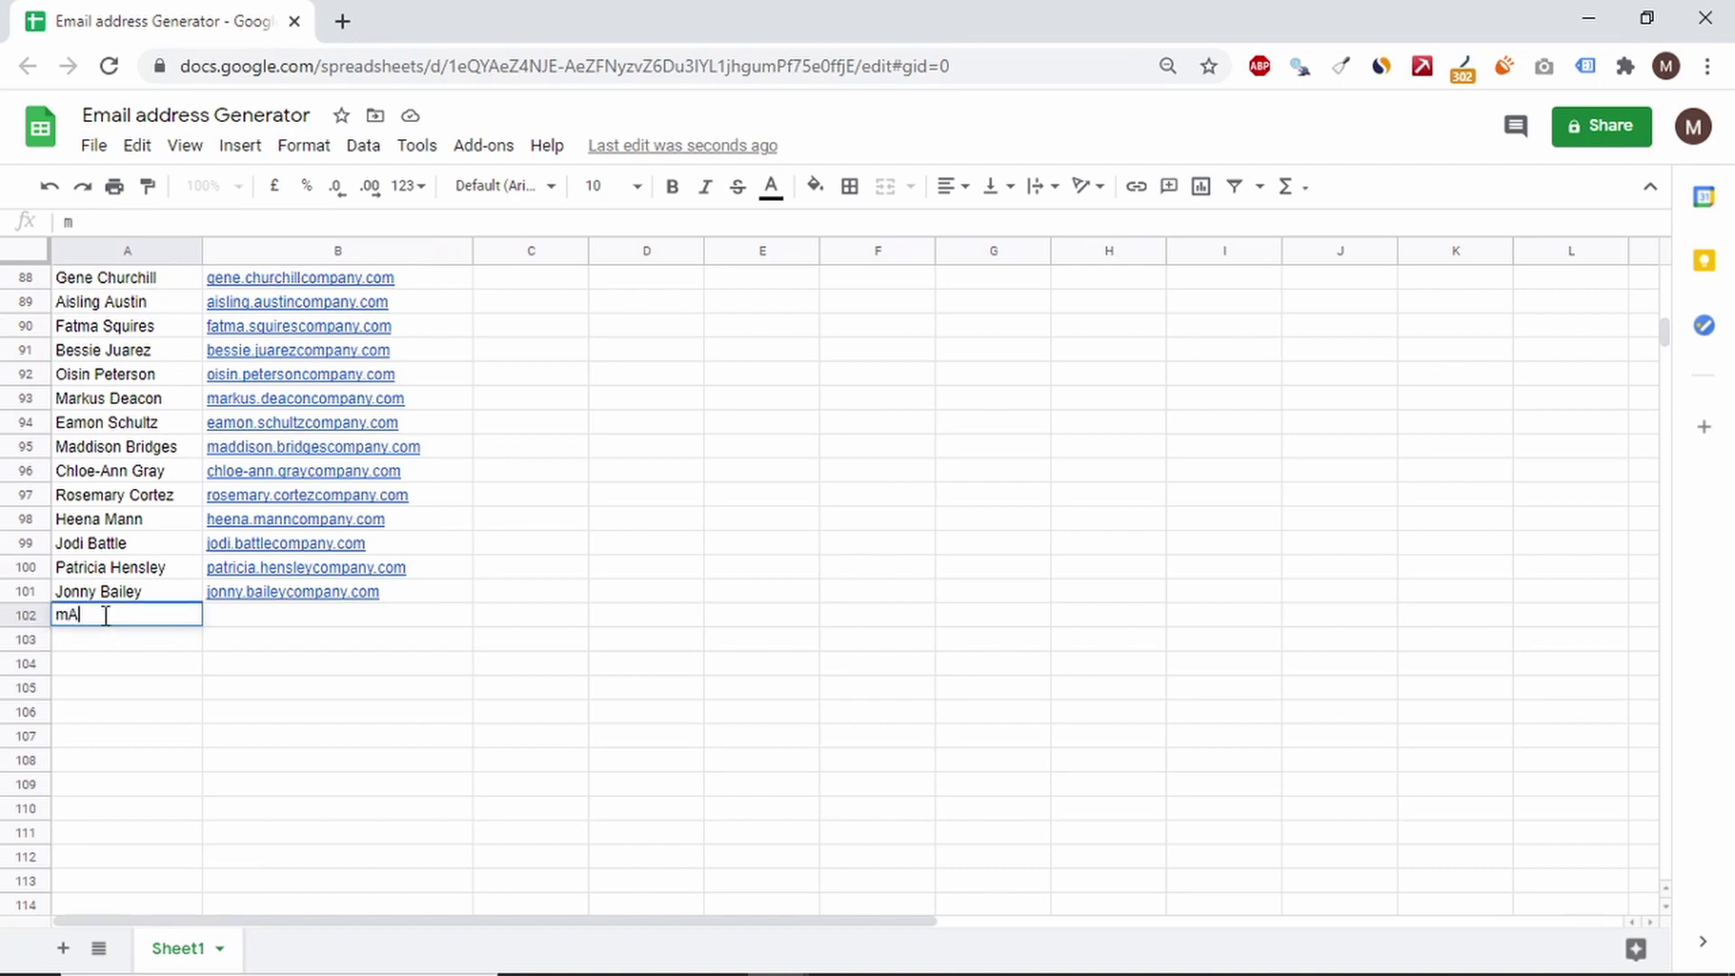
key("BackSpace")
key("BackSpace")
key("BackSpace")
type("Marc Smith")
key("Return")
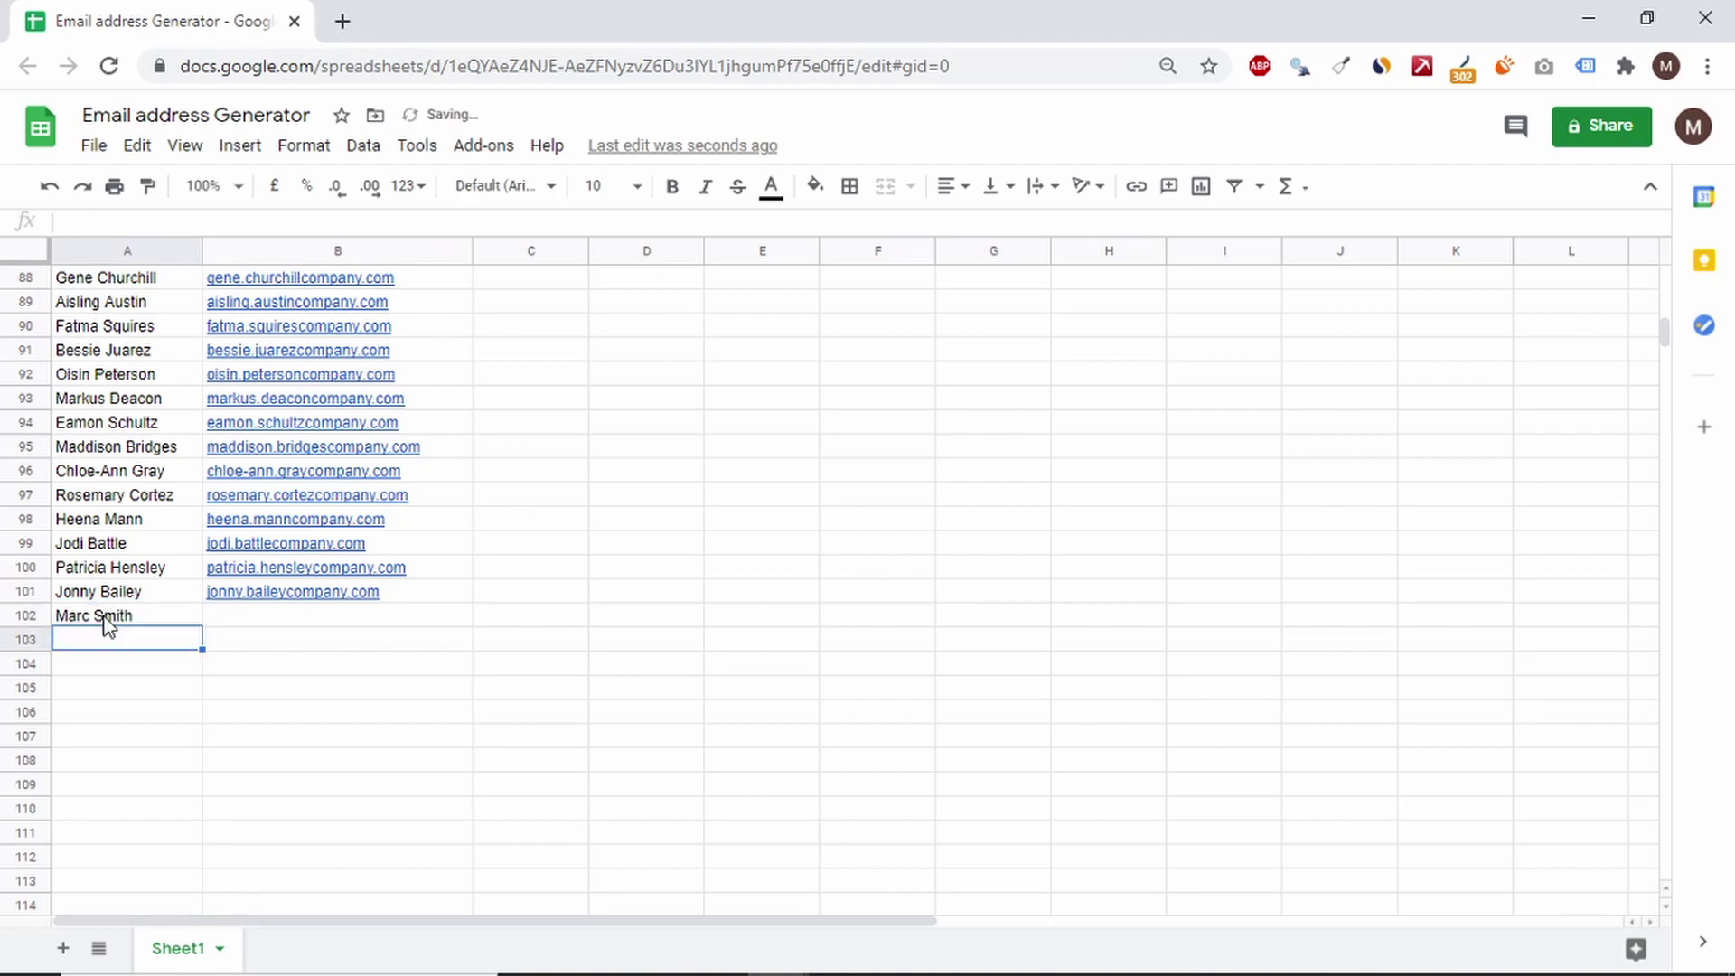
Step: Copy the email formula from B101 down to B102, then return to the top of the sheet
left_click(442, 598)
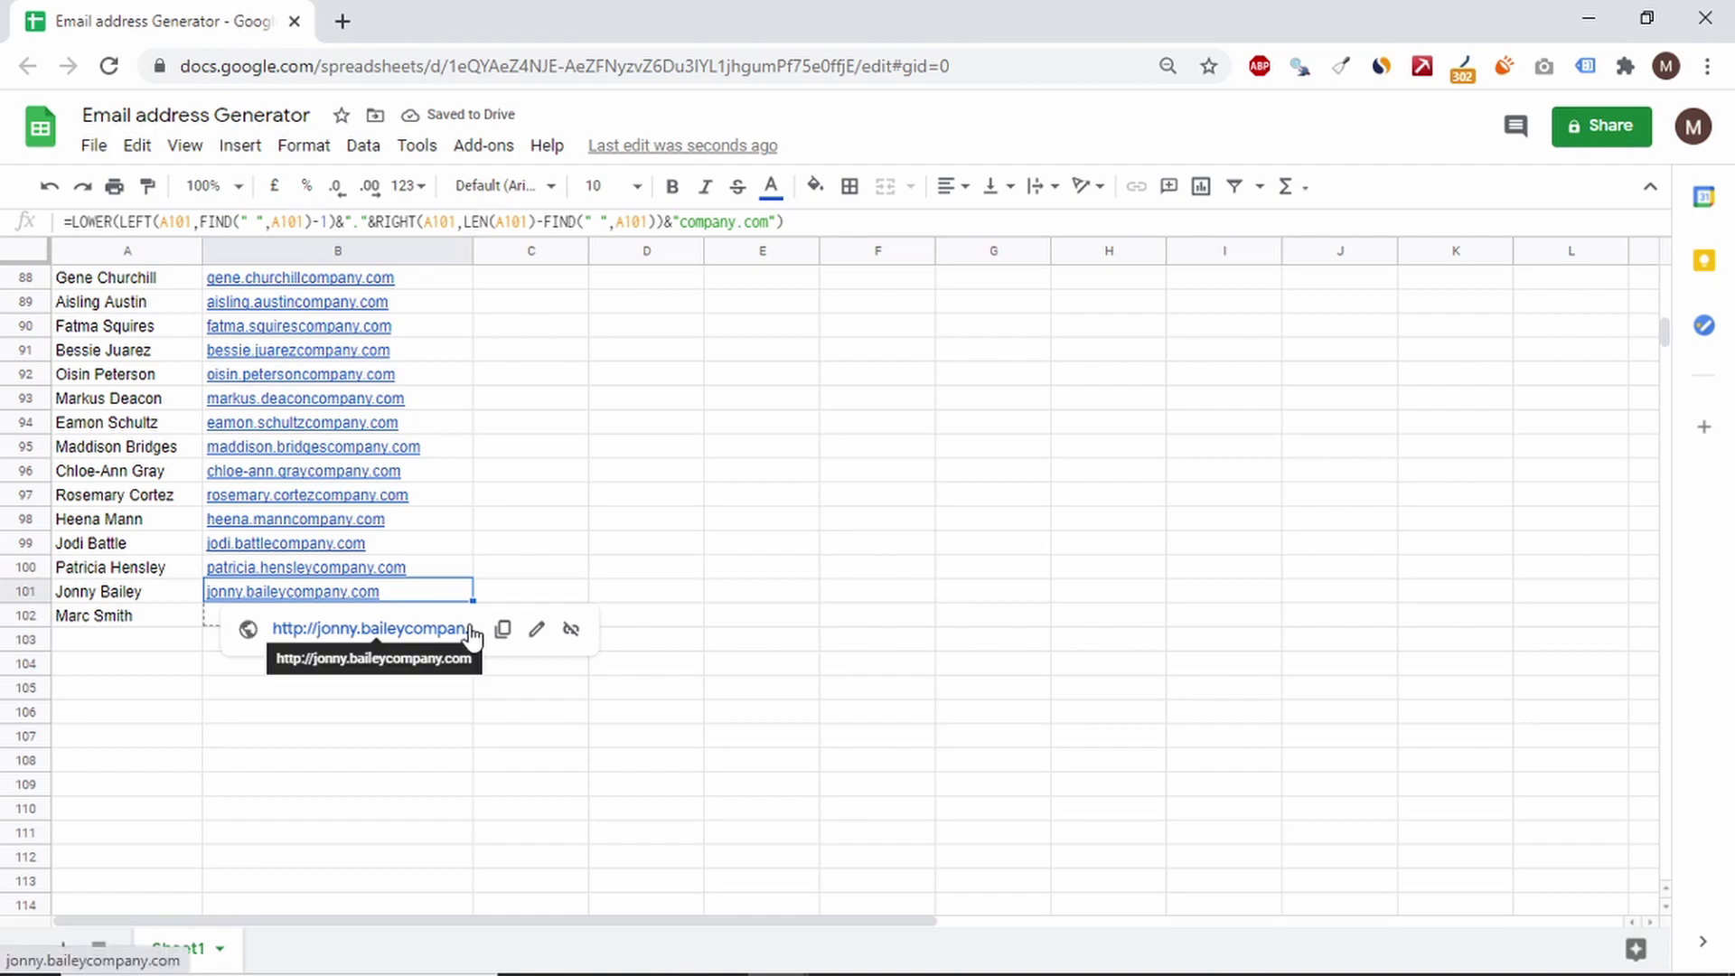
left_click_drag(472, 600, 469, 632)
left_click(547, 640)
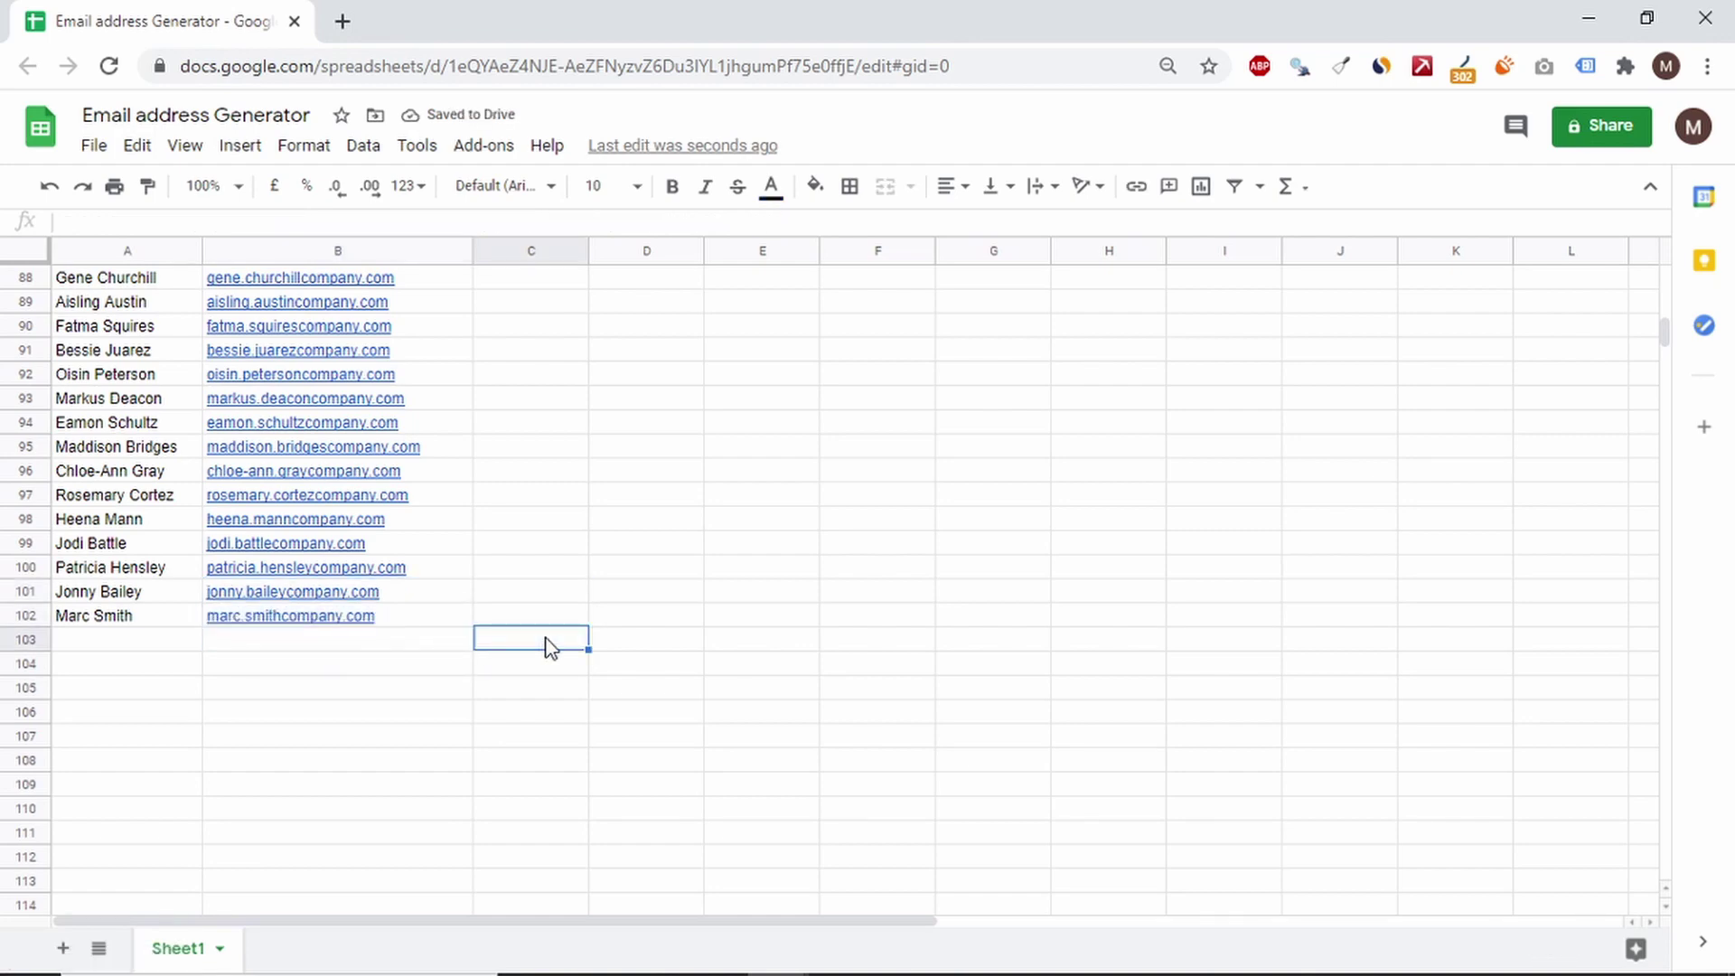
scroll(549, 646, "up", 10)
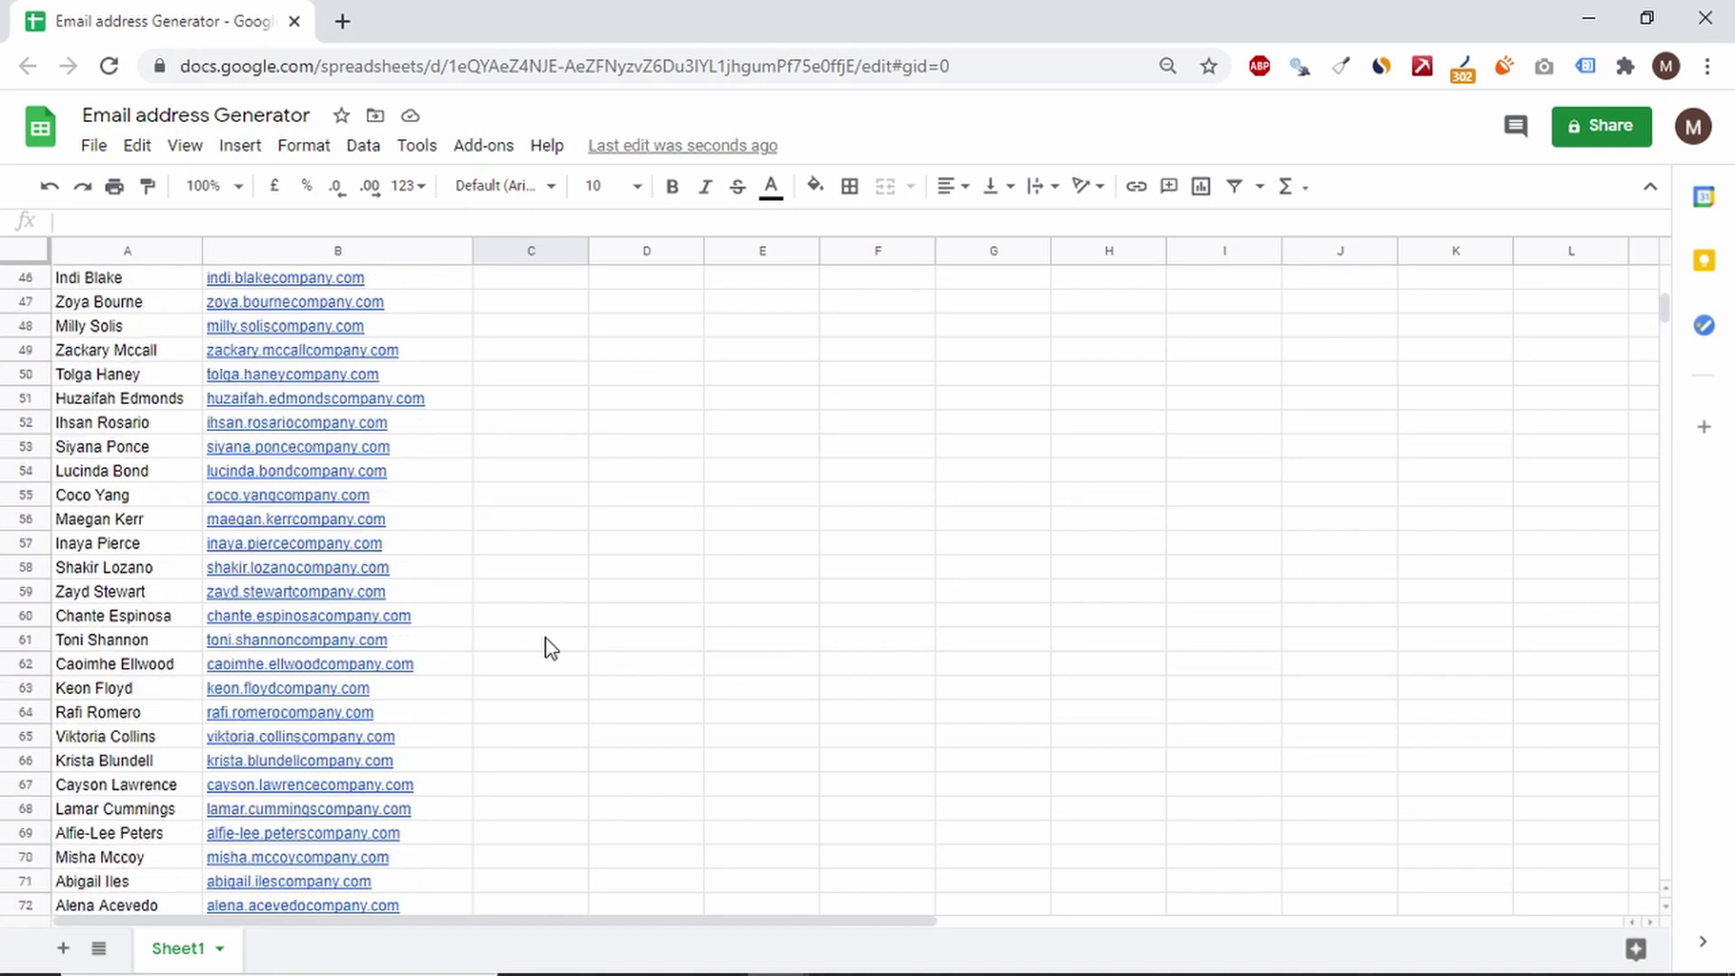
scroll(550, 646, "up", 10)
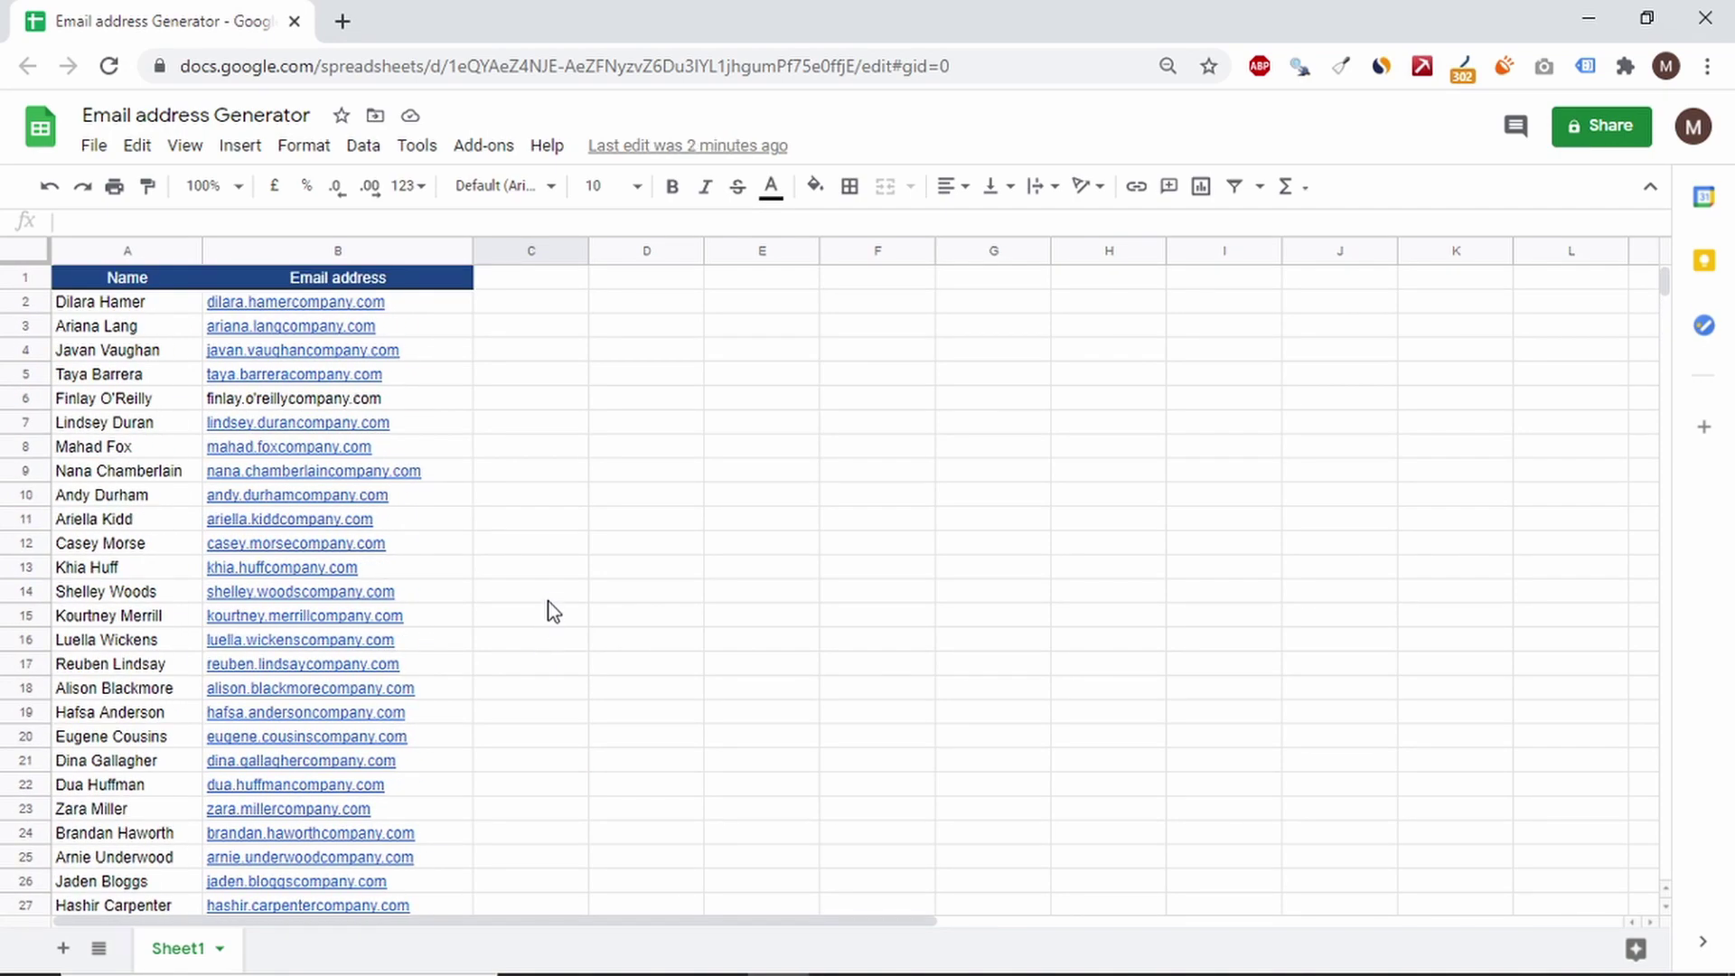
left_click(410, 300)
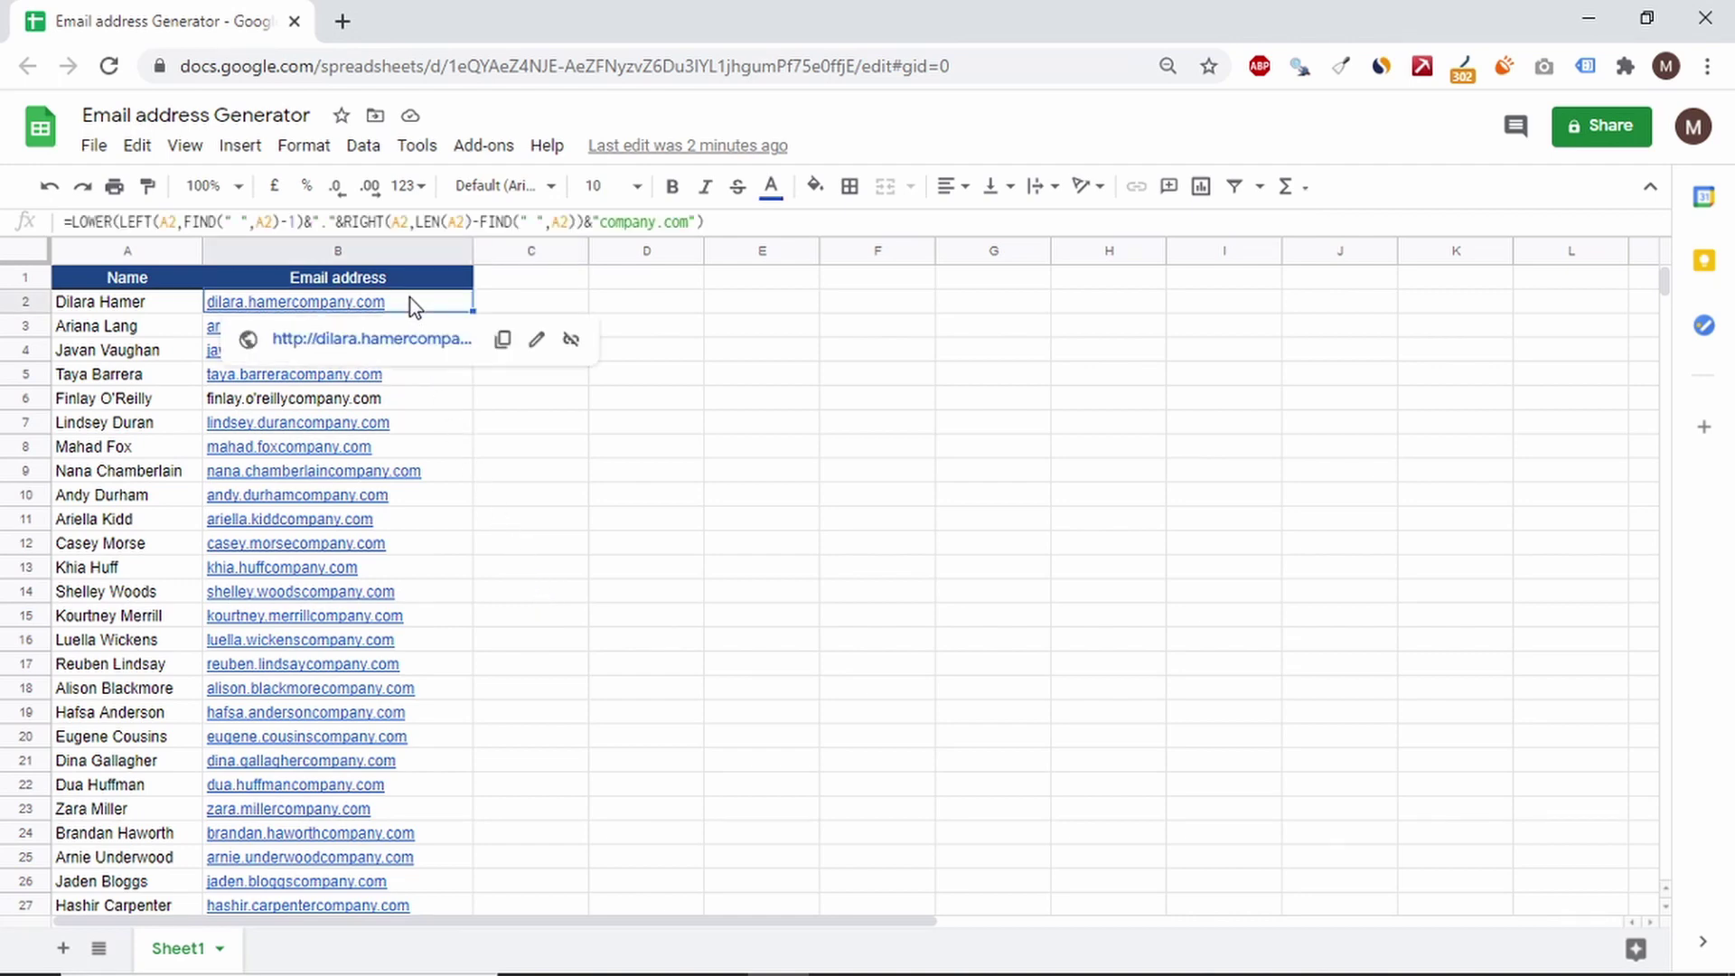
Step: Wrap B2's address formula in SUBSTITUTE(…,"'","") to strip apostrophes
left_click(74, 220)
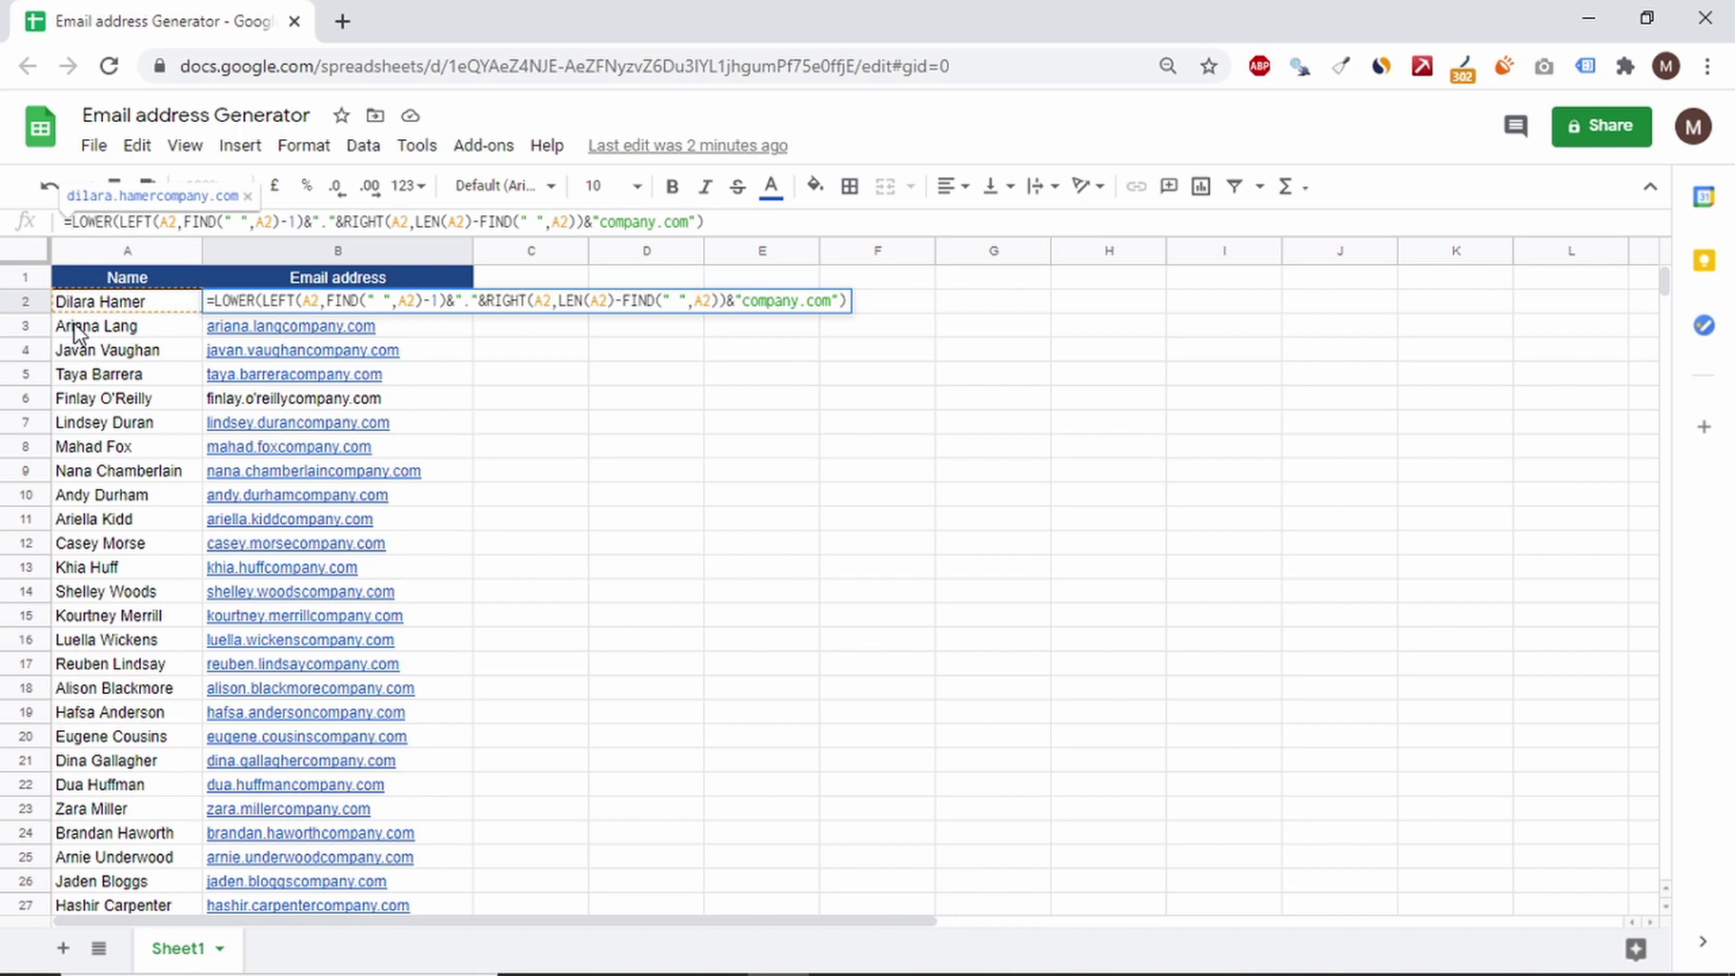
type("SUBSTIT")
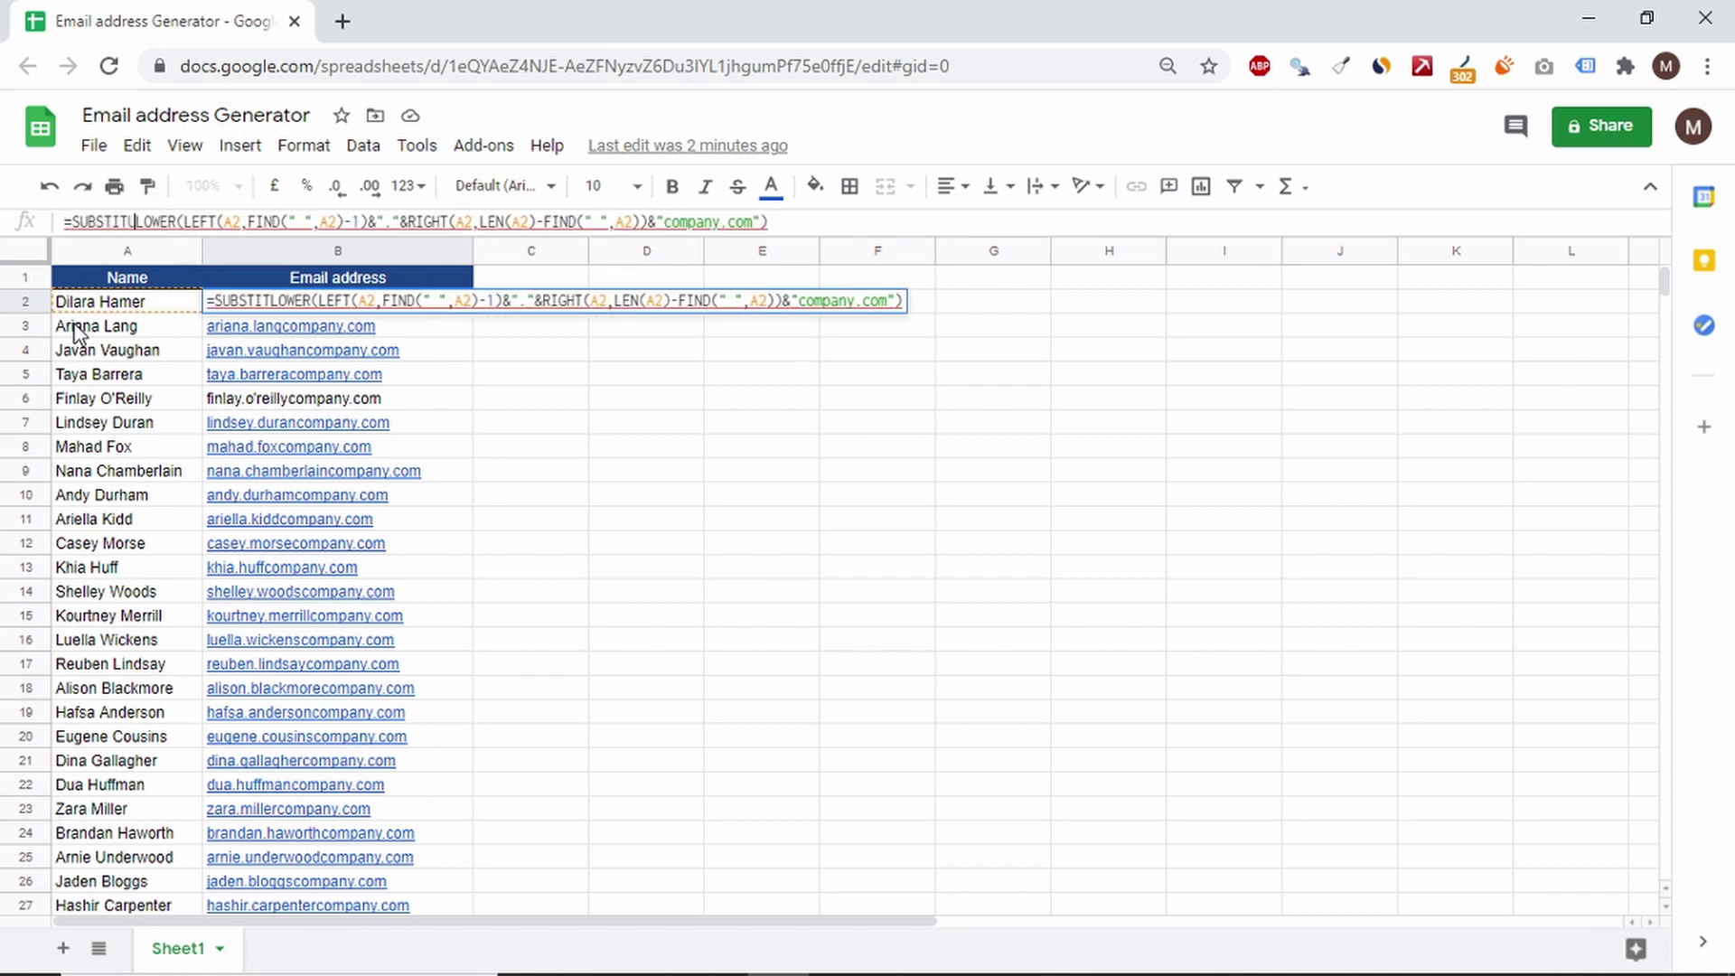
type("UTE(")
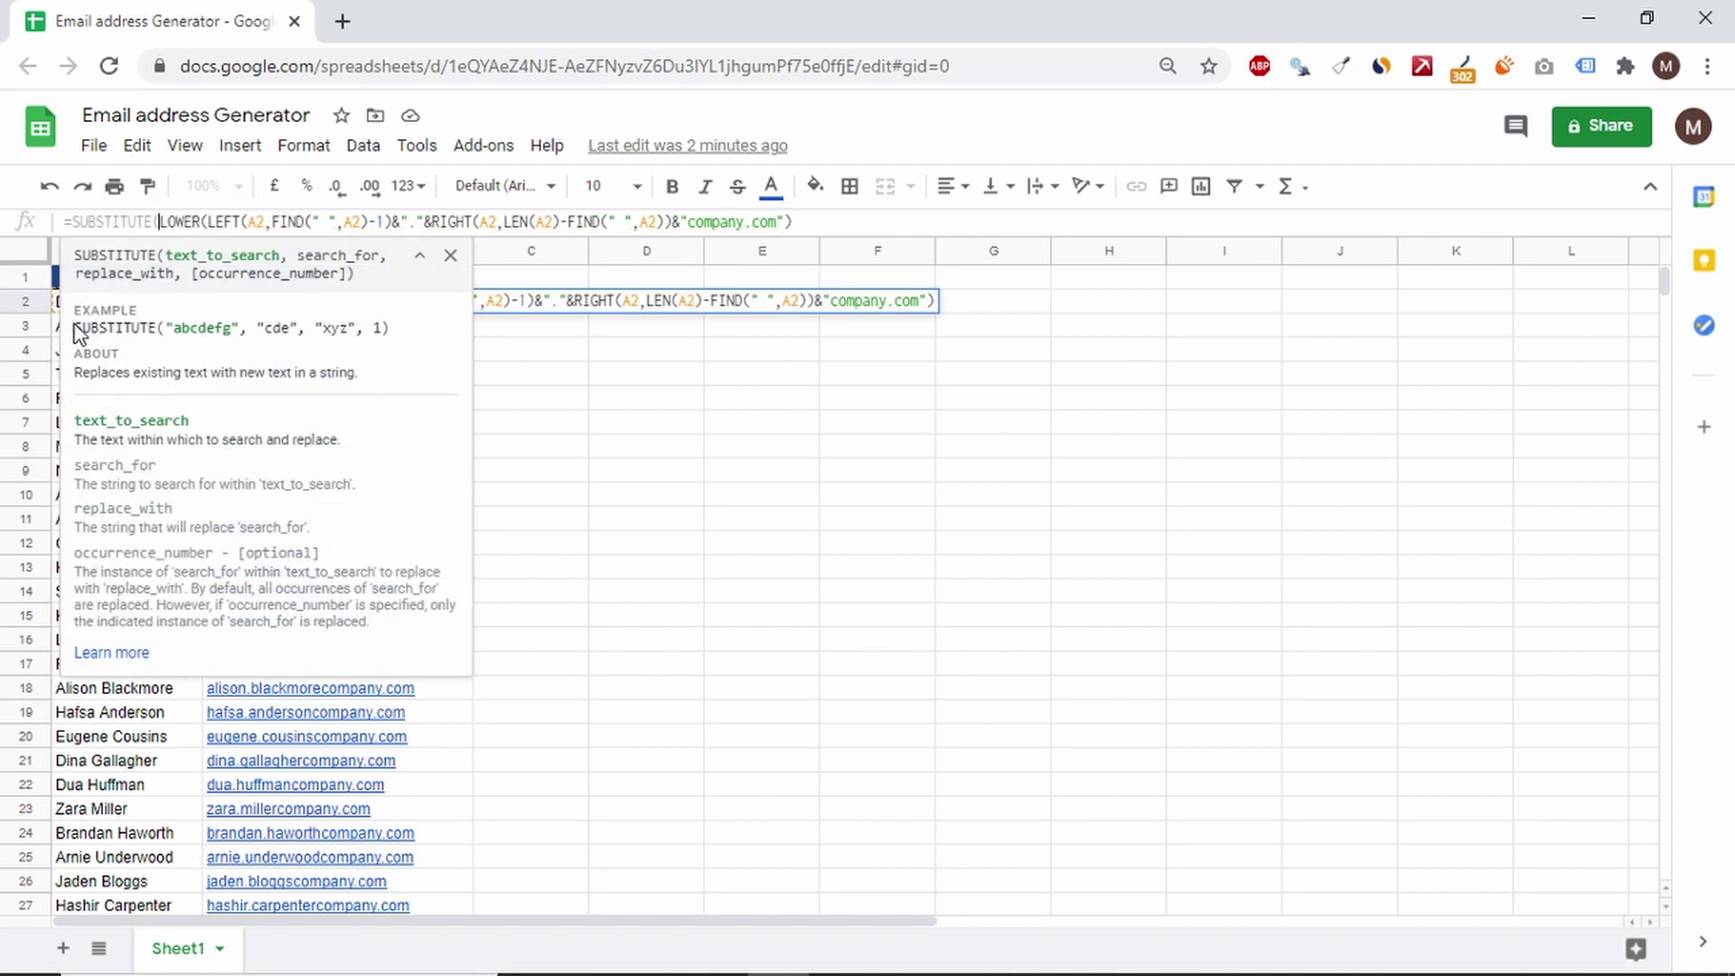
left_click(832, 221)
type(",")
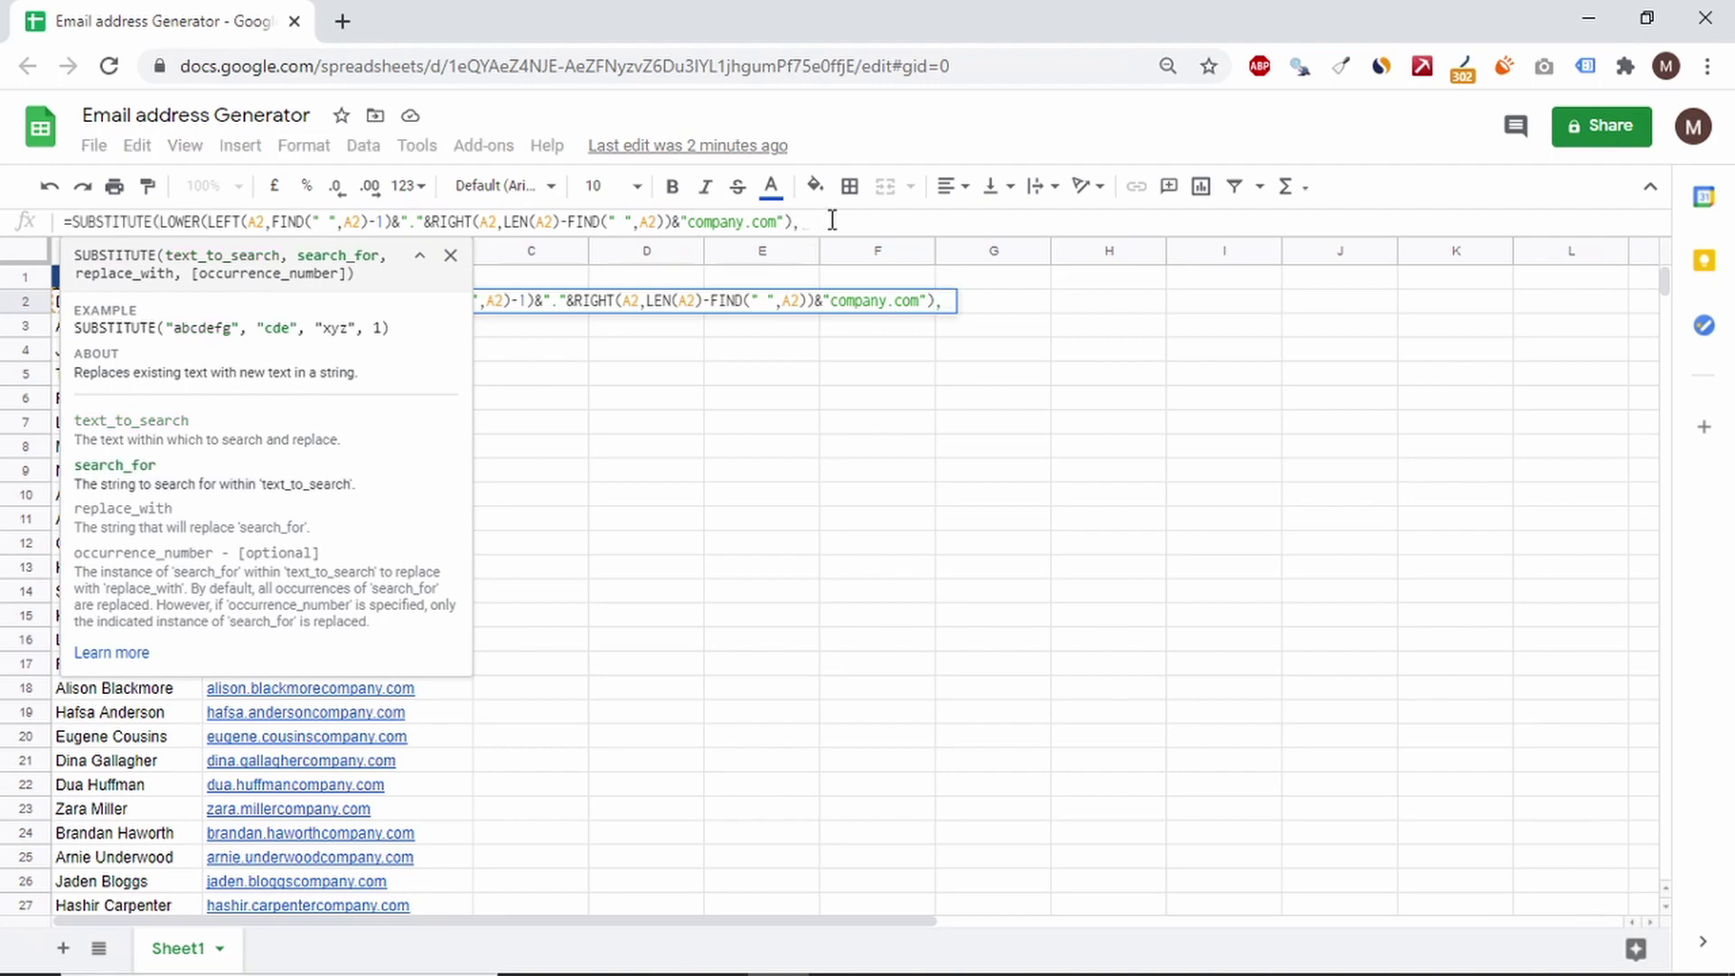
type("\"'")
type("\",")
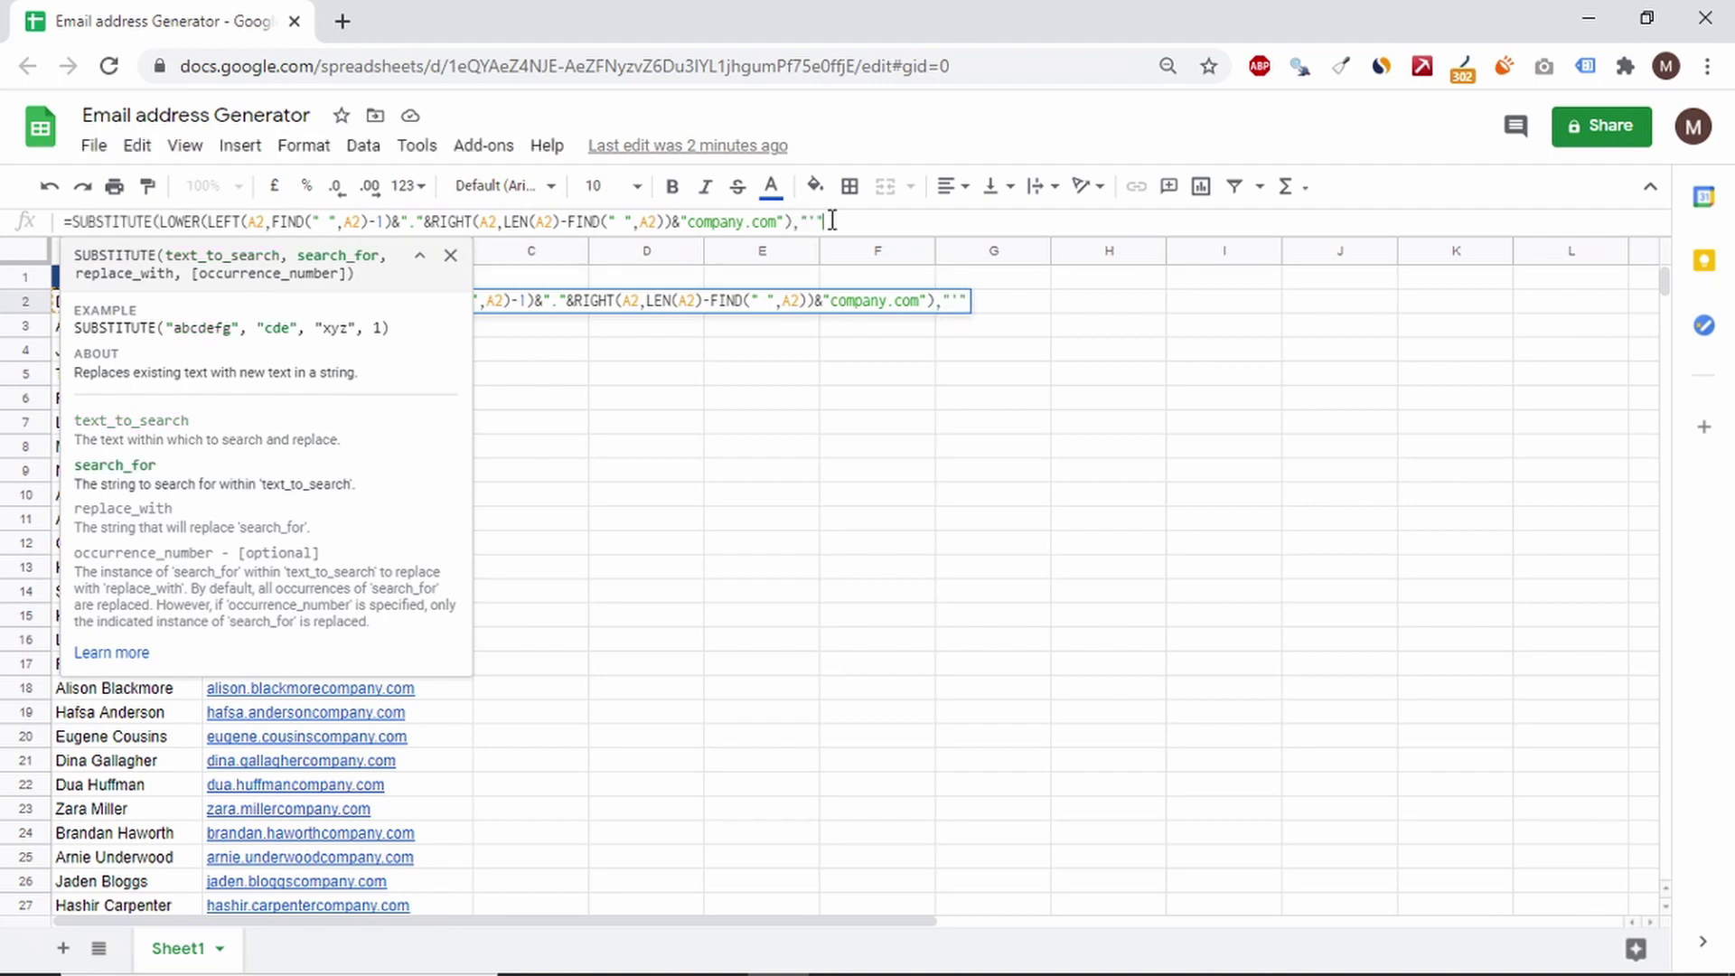
type("\"\"")
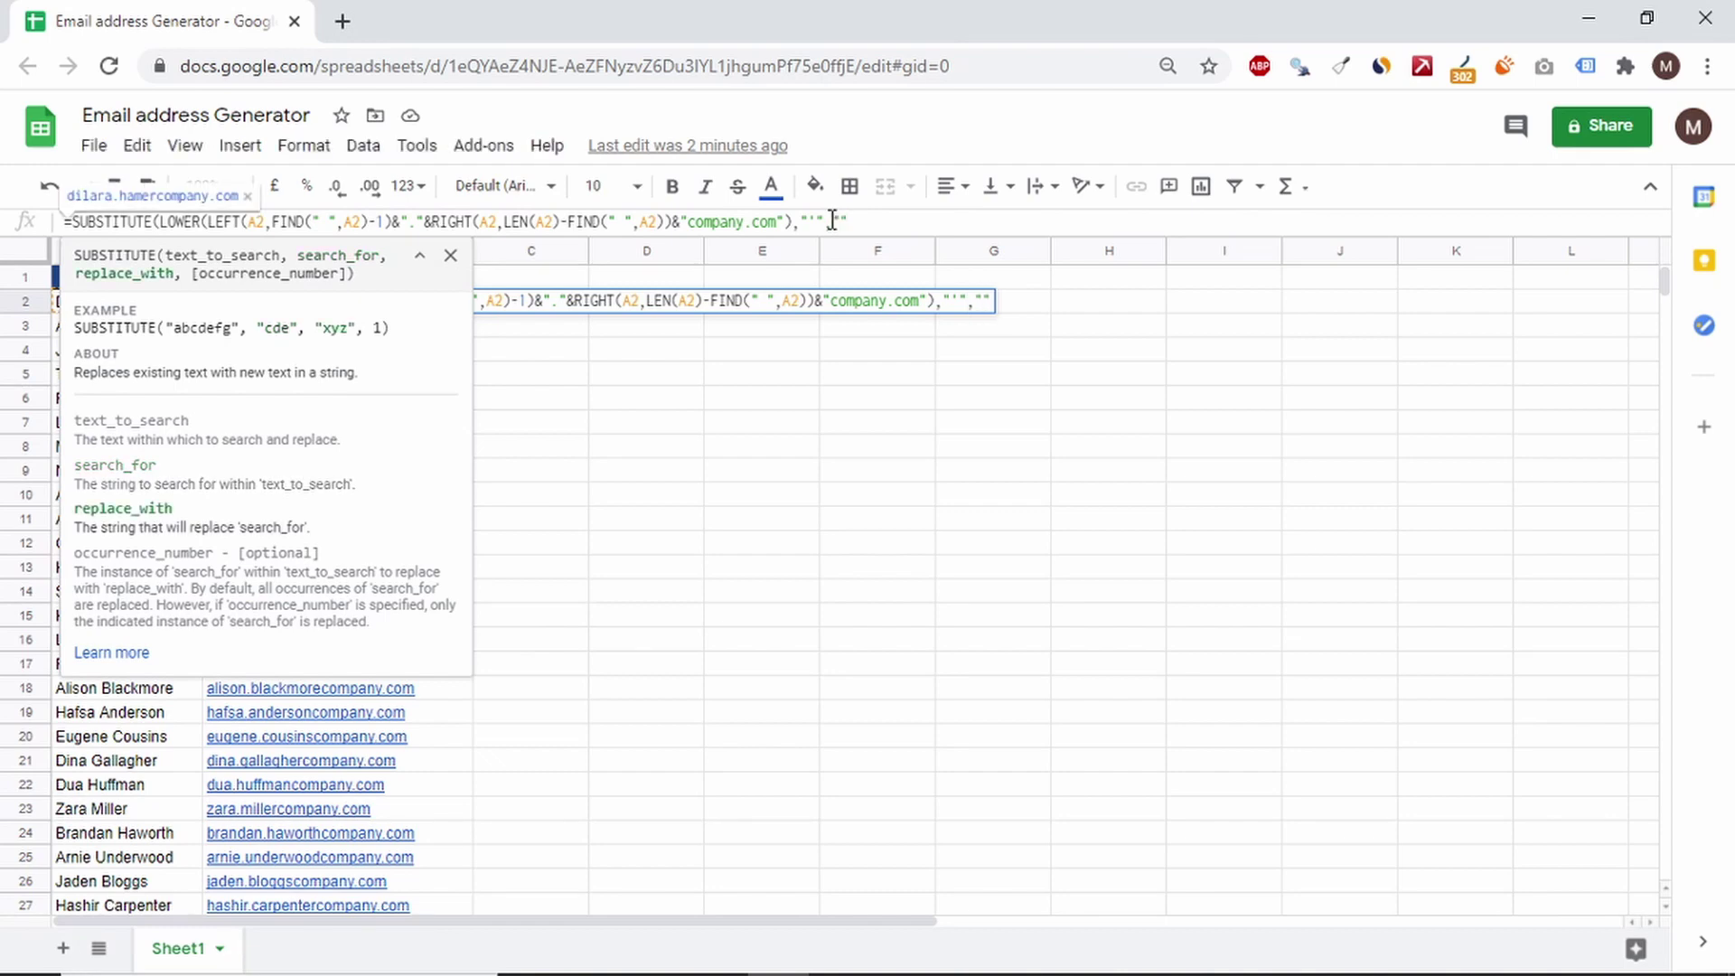
type(")")
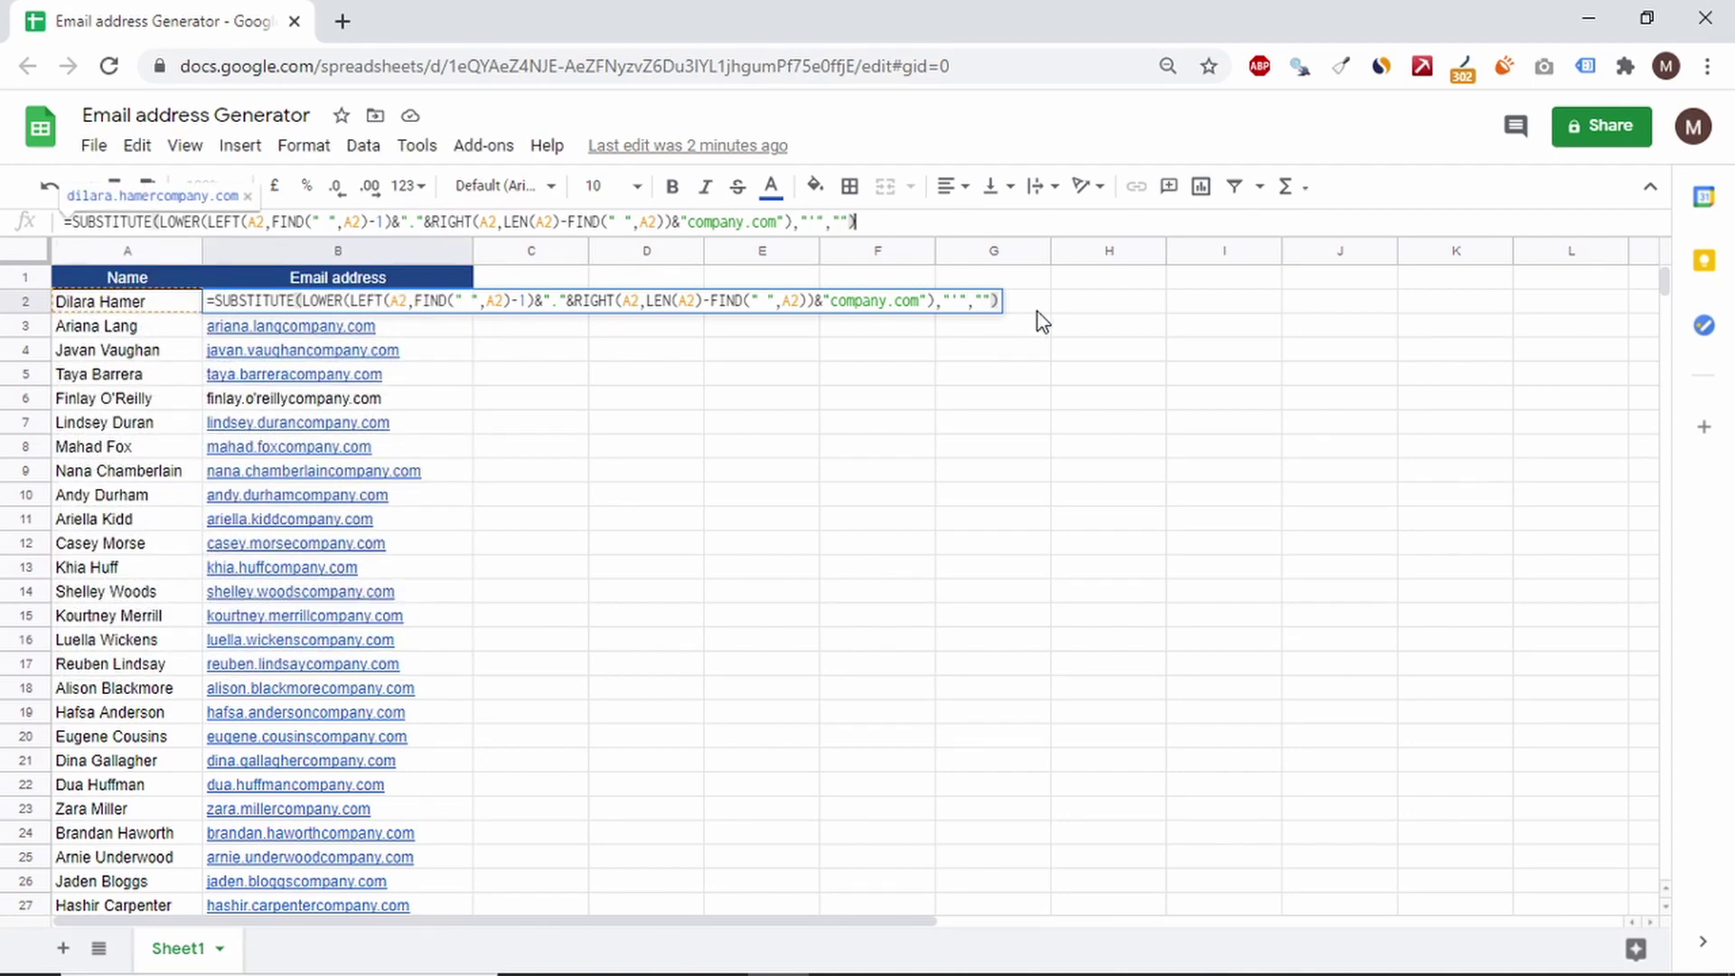
key("Return")
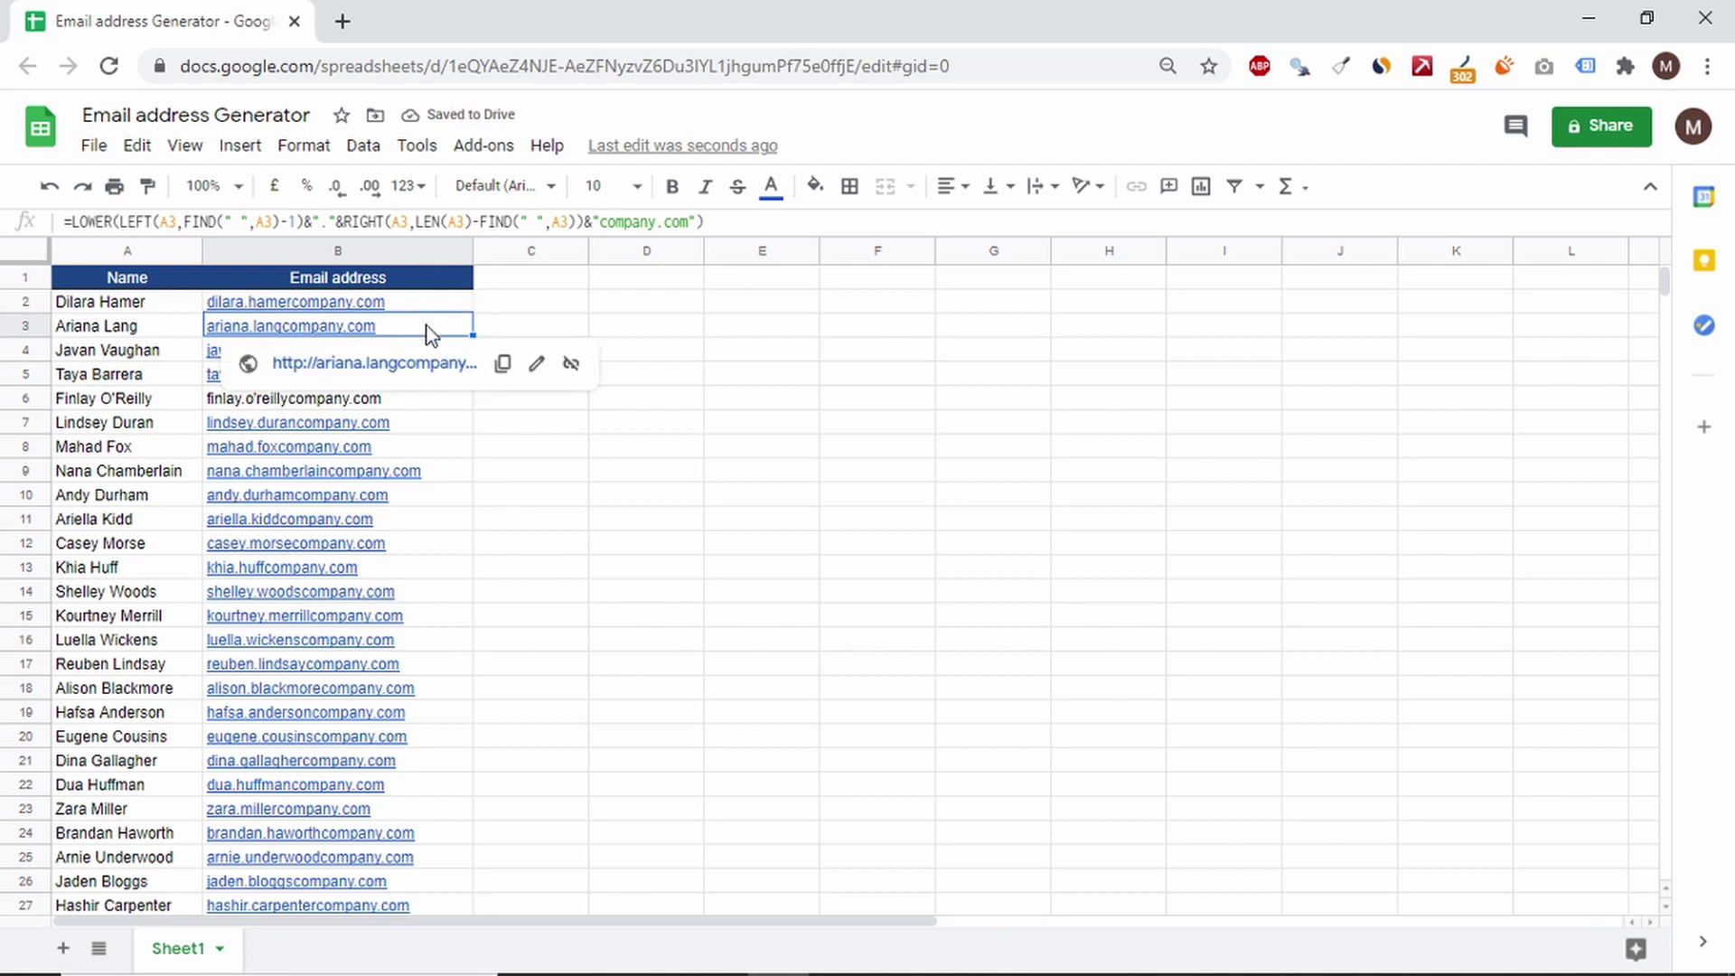
Step: Clear the old formulas in B3:B102 and fill B2's new formula down the whole column
key("ctrl+shift+Down")
key("Delete")
key("Up")
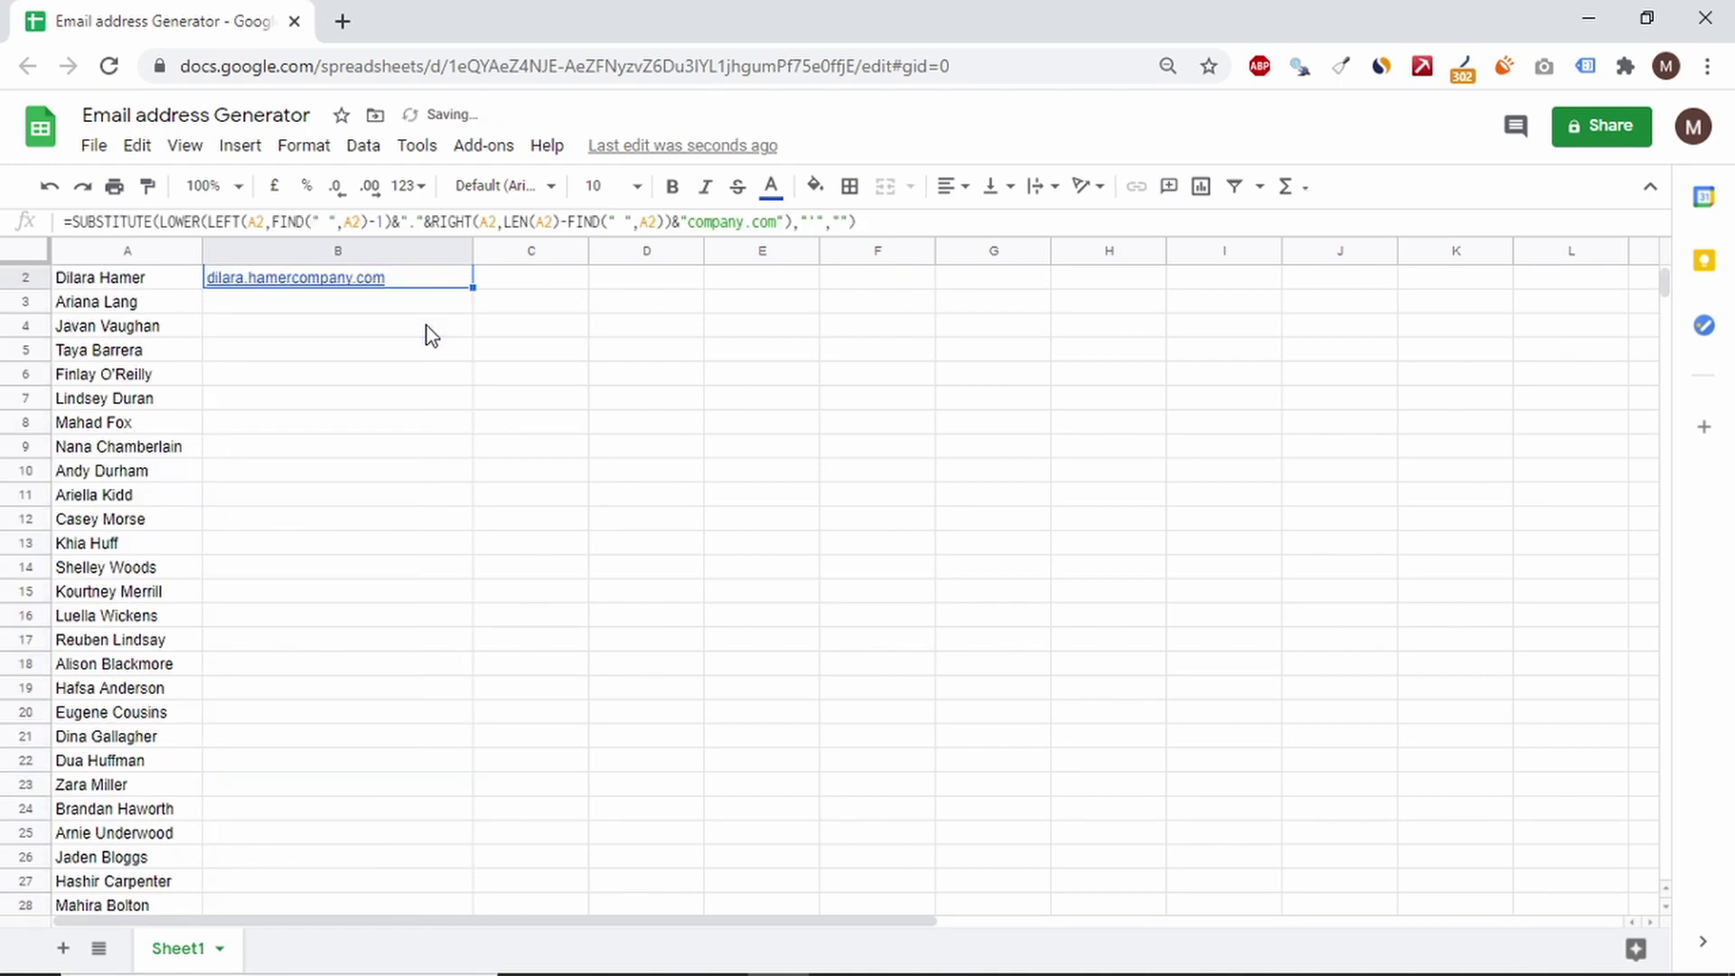
scroll(429, 334, "up", 1)
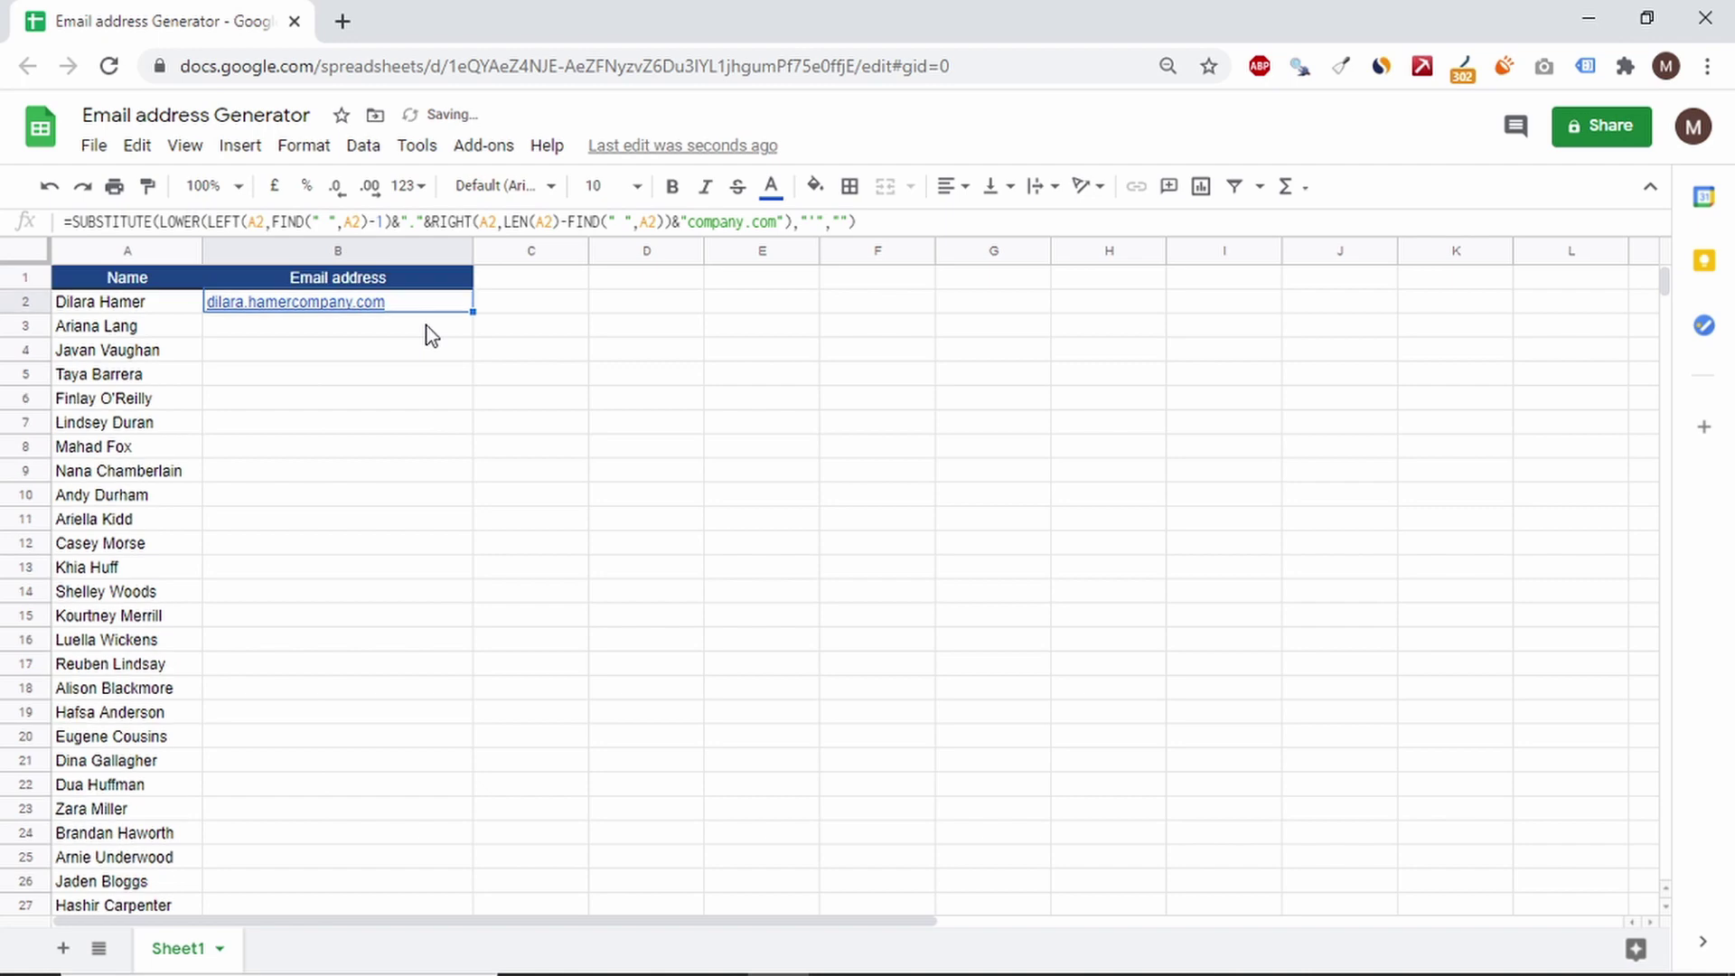
double_click(469, 310)
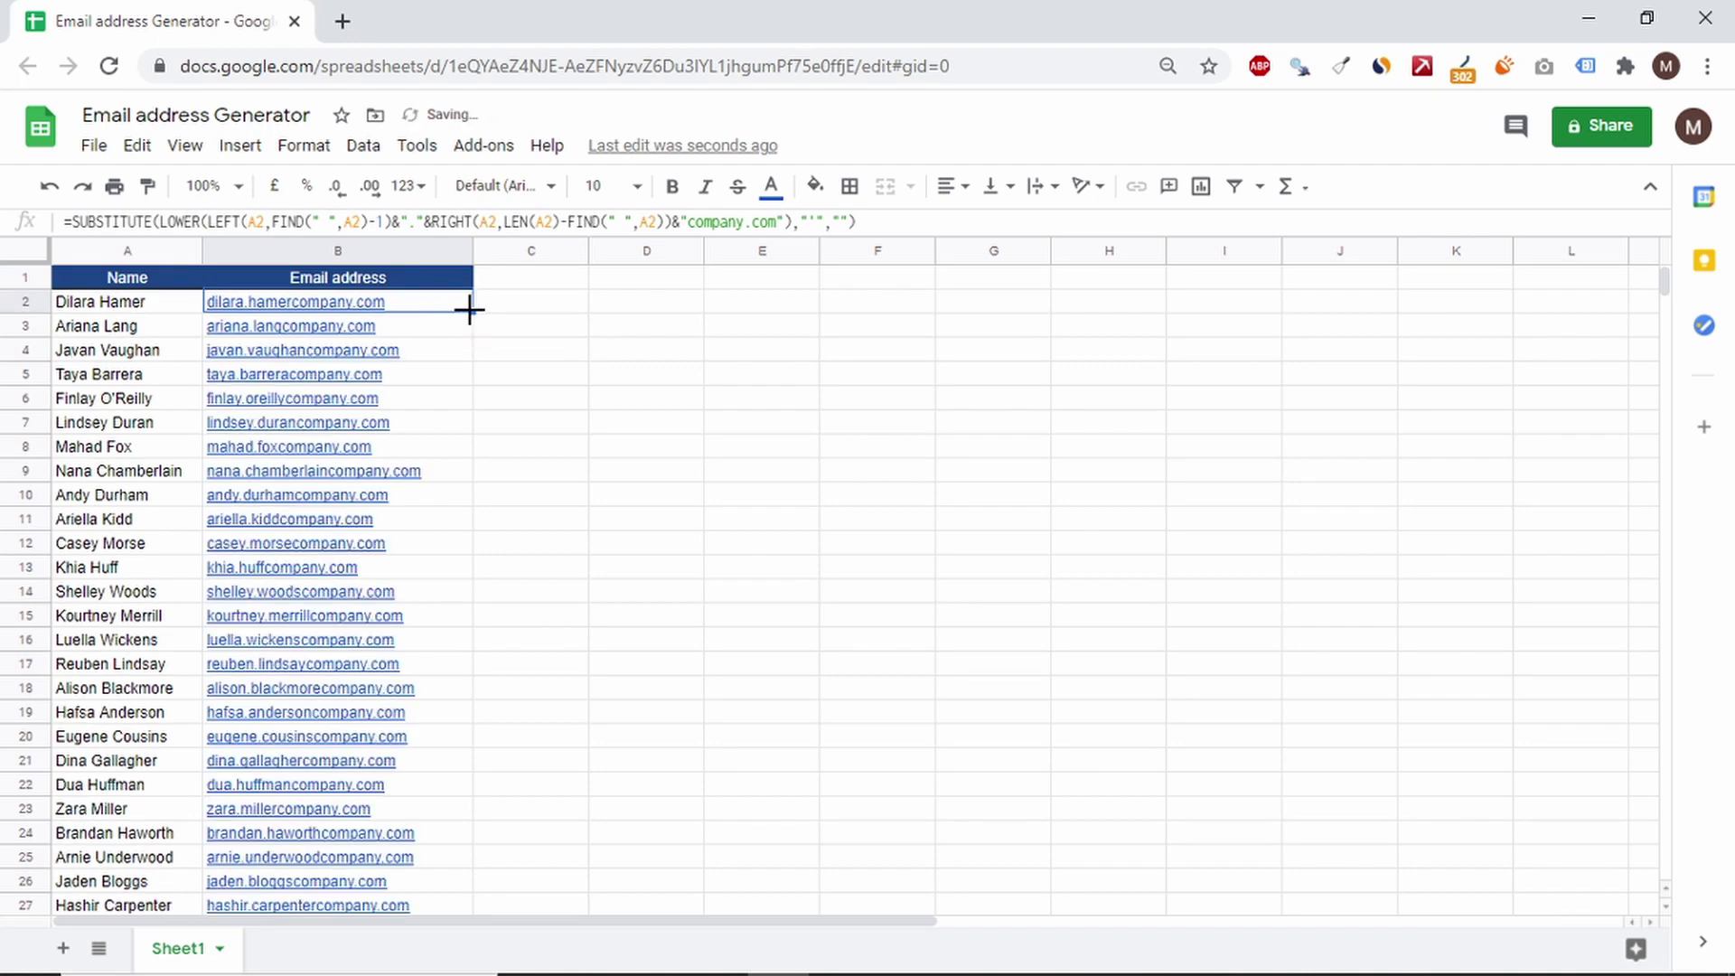
left_click(443, 400)
left_click(512, 396)
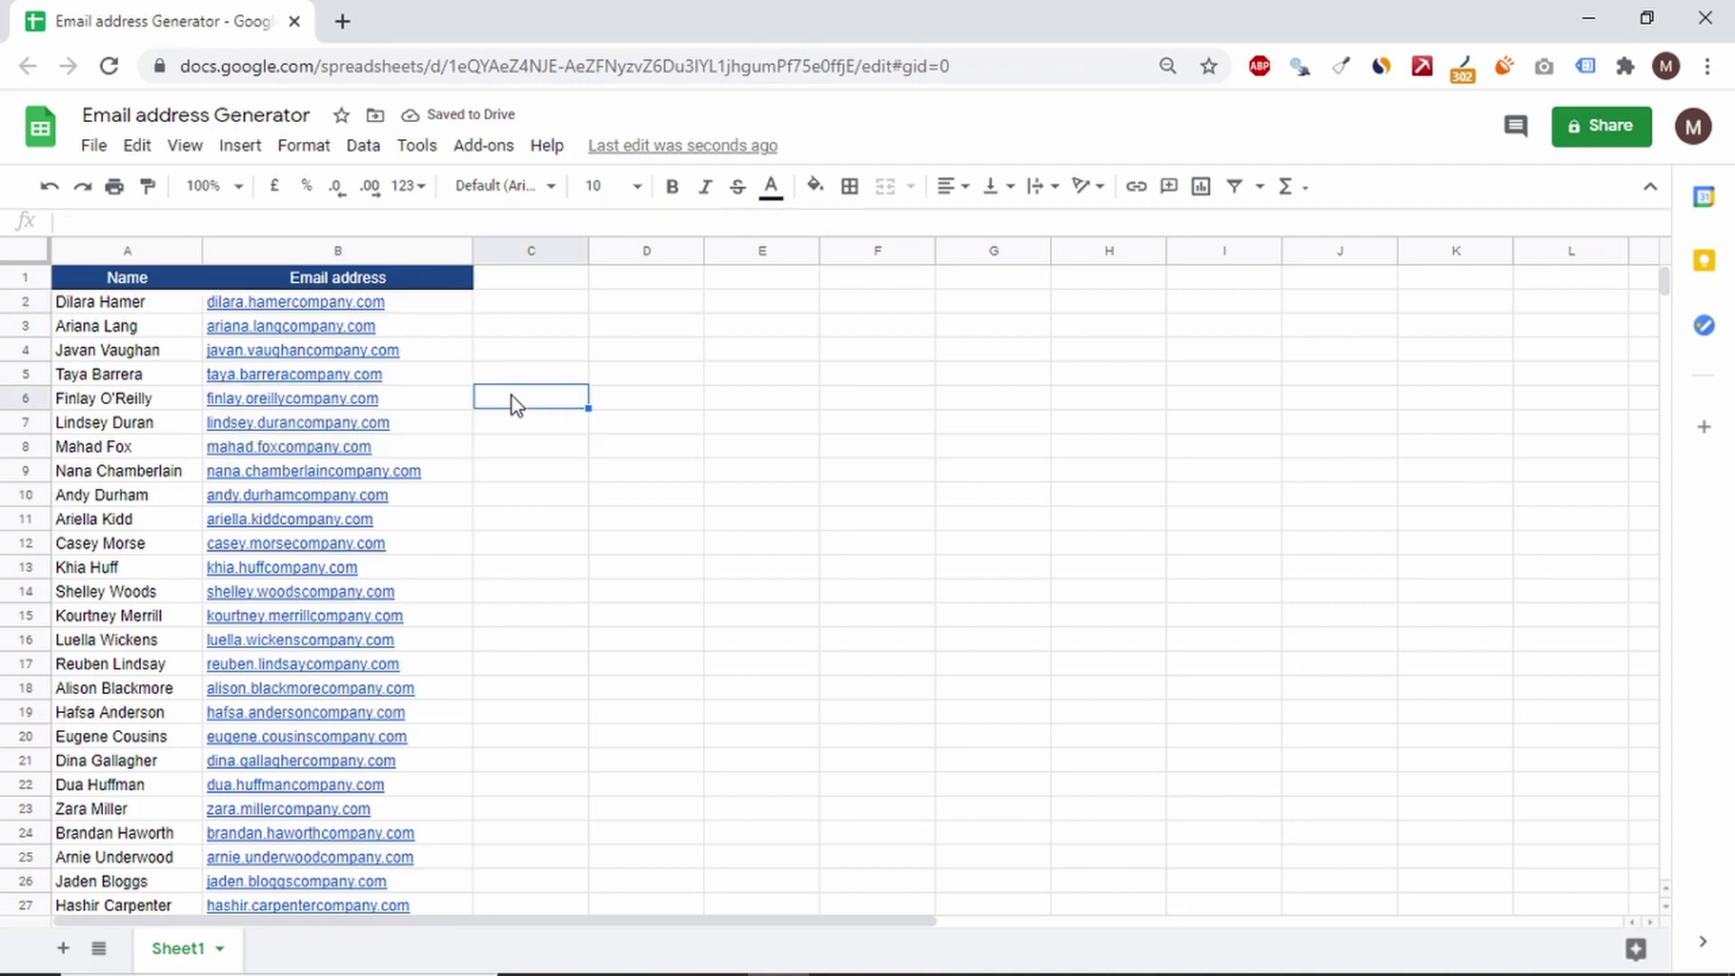